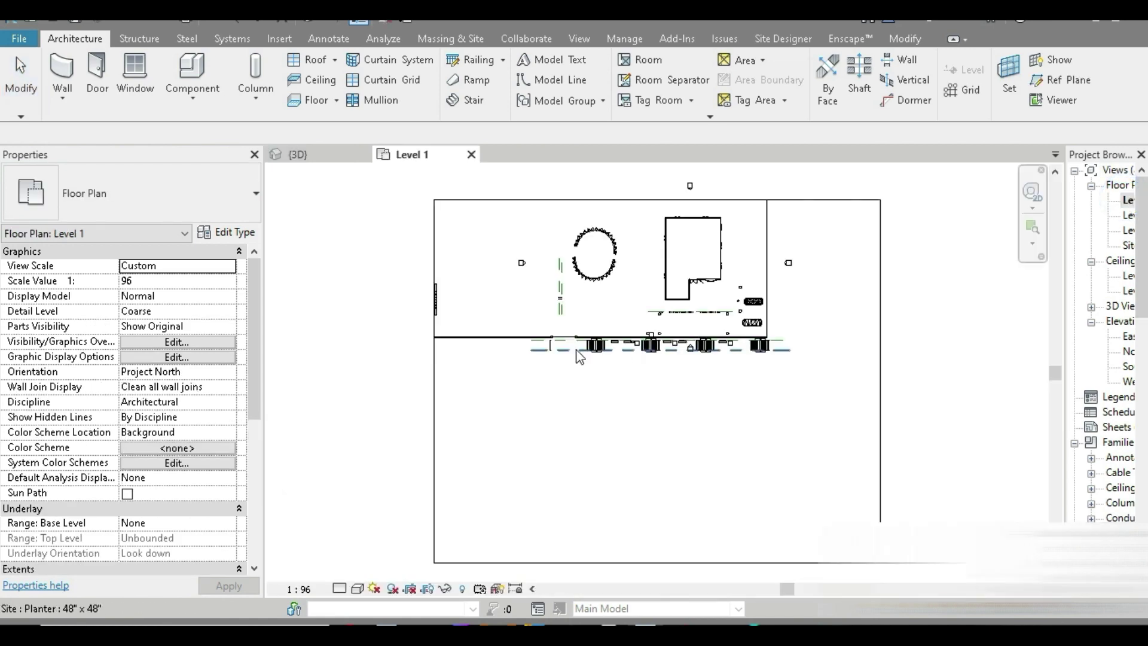
# Pan and zoom the Level 1 plan in on the empty area left of the circular planter
pyautogui.moveTo(544, 452); pyautogui.dragTo(576, 561, button='middle')
pyautogui.scroll(3, 508, 408)
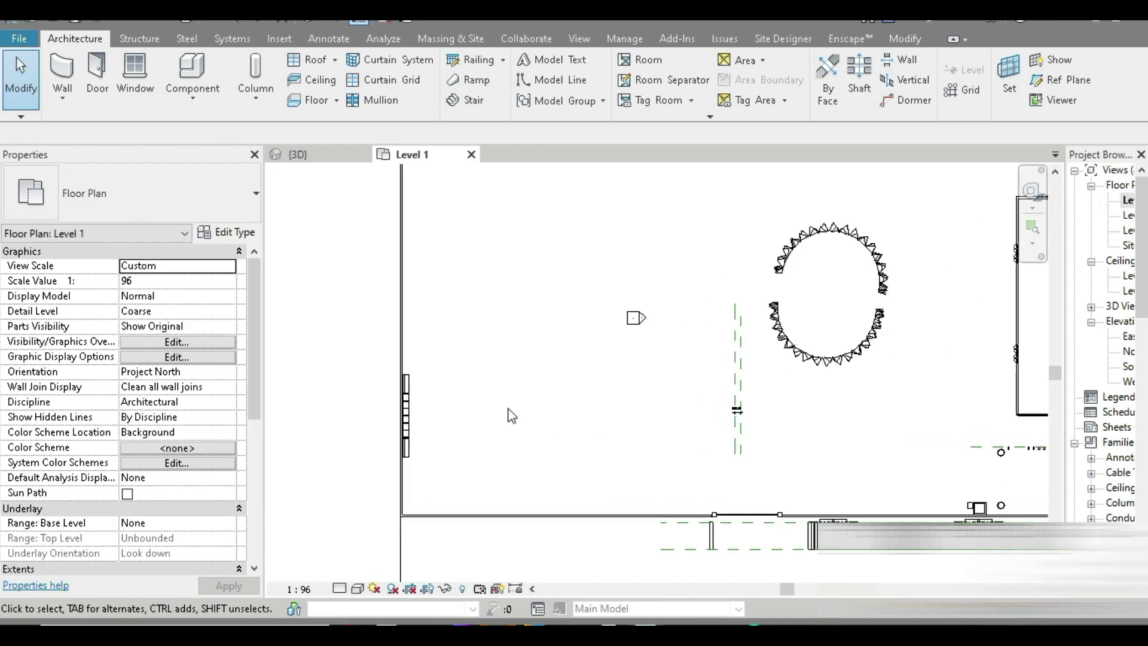
# Draw a horizontal reference plane left of the planter with RP
pyautogui.press('r')
pyautogui.press('p')
pyautogui.click(441, 303)
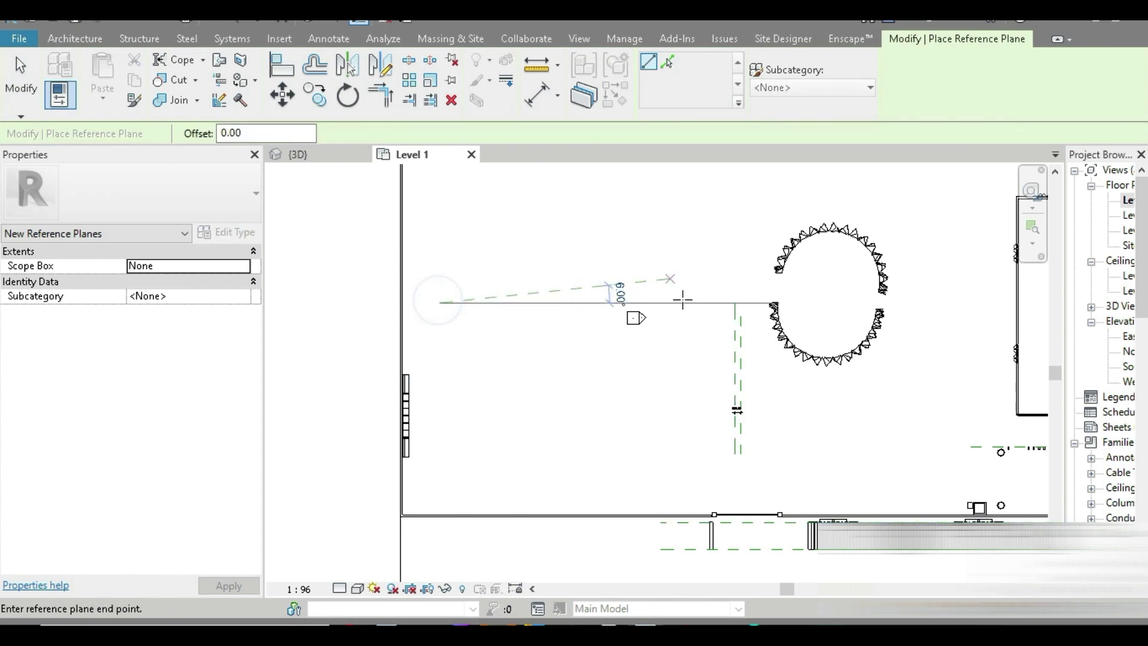
pyautogui.click(701, 302)
pyautogui.press('Escape')
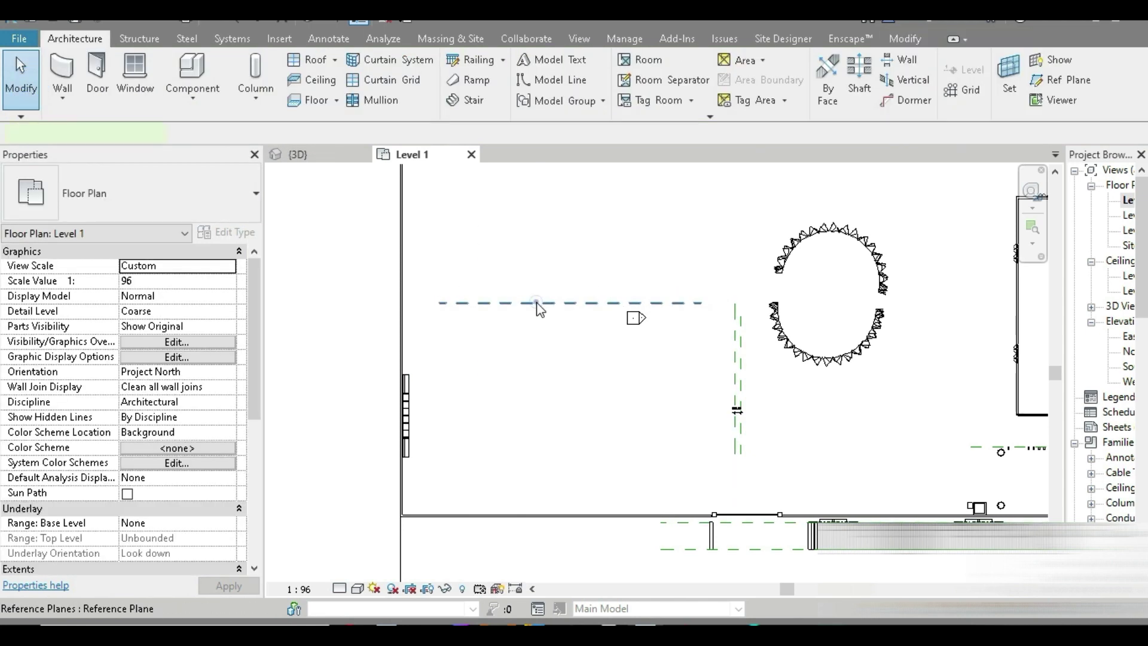
# Name the new reference plane 'arabic tree' and switch to the {3D} view
pyautogui.click(461, 309)
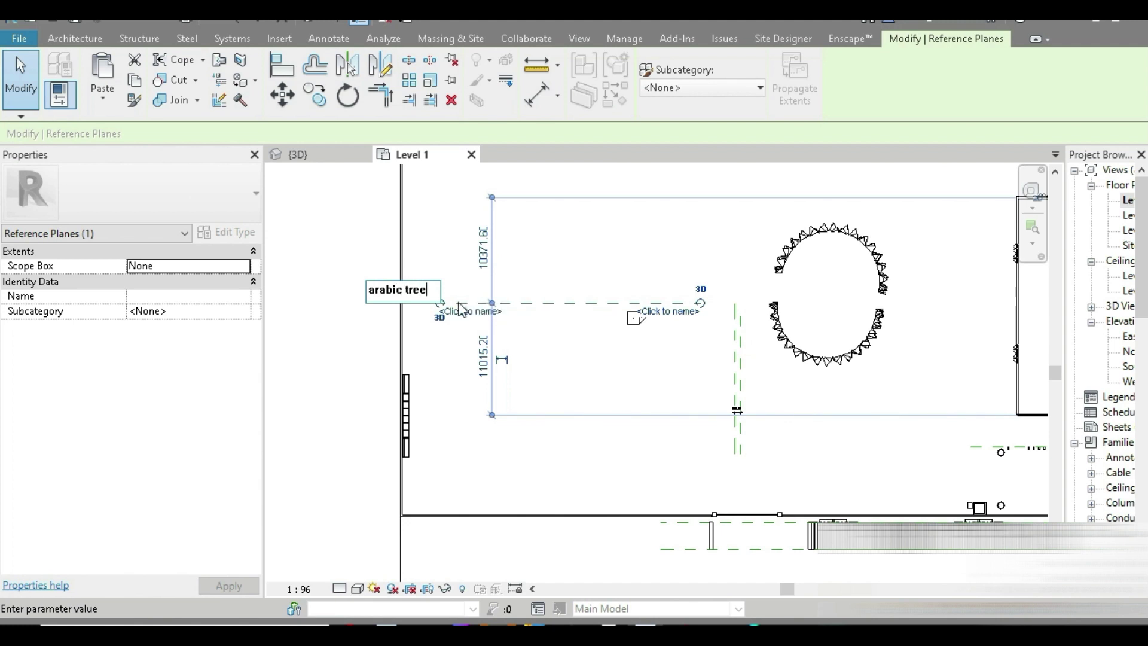
pyautogui.click(324, 367)
pyautogui.moveTo(645, 445); pyautogui.dragTo(640, 438, button='middle')
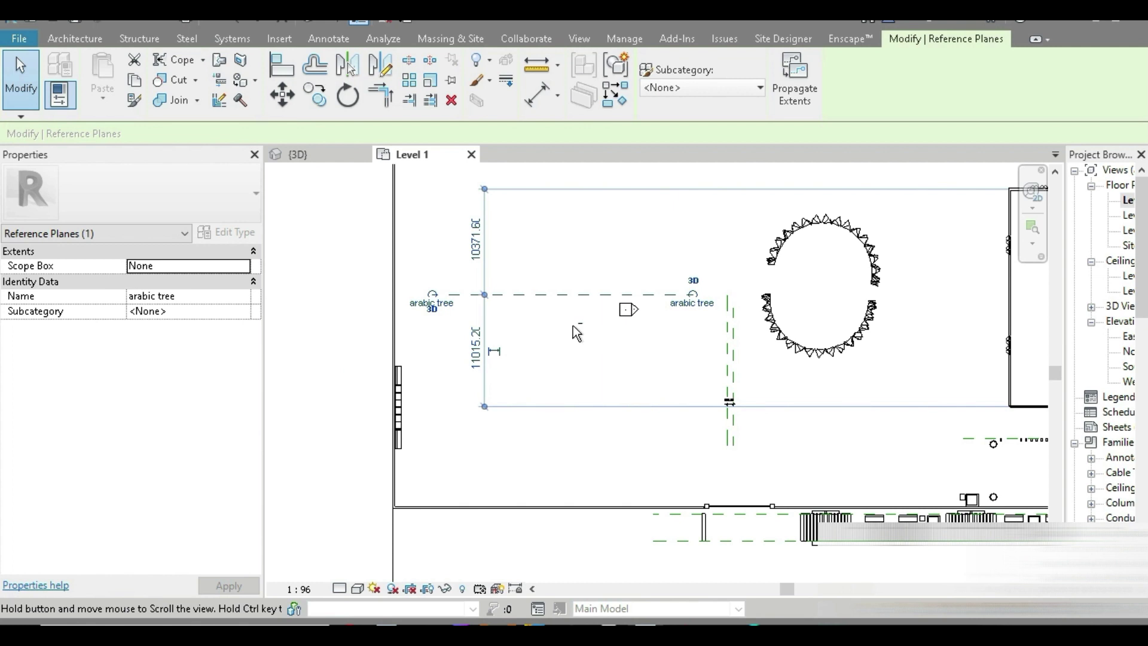
pyautogui.click(321, 155)
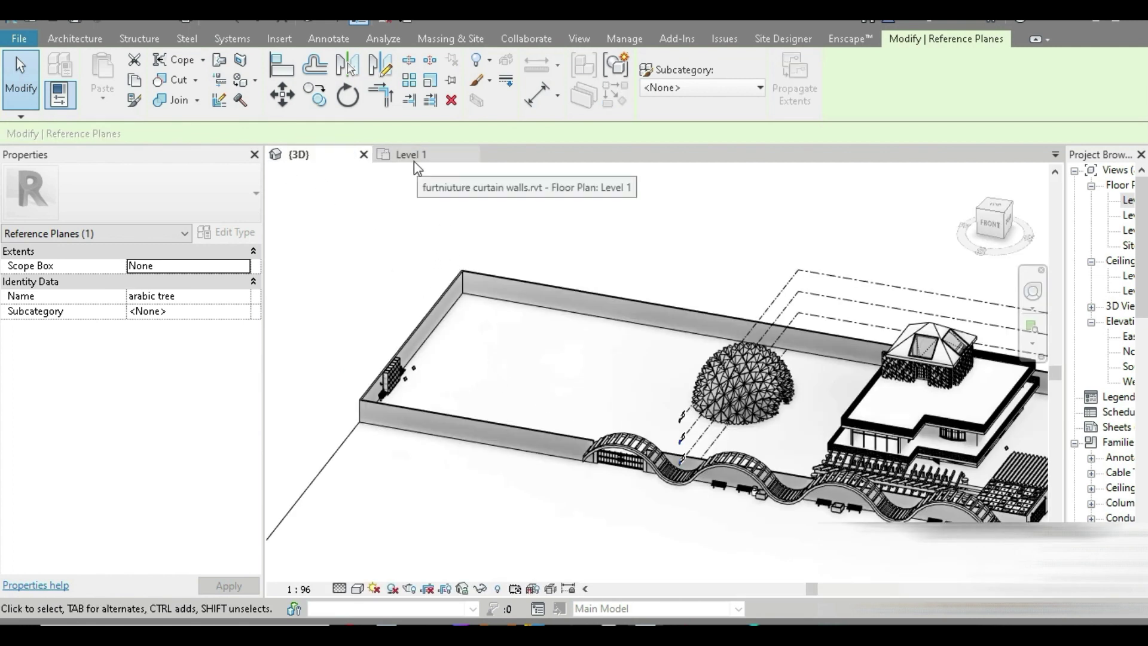
# Start an in-place mass named Mass 4, with Show Mass turned on
pyautogui.click(425, 36)
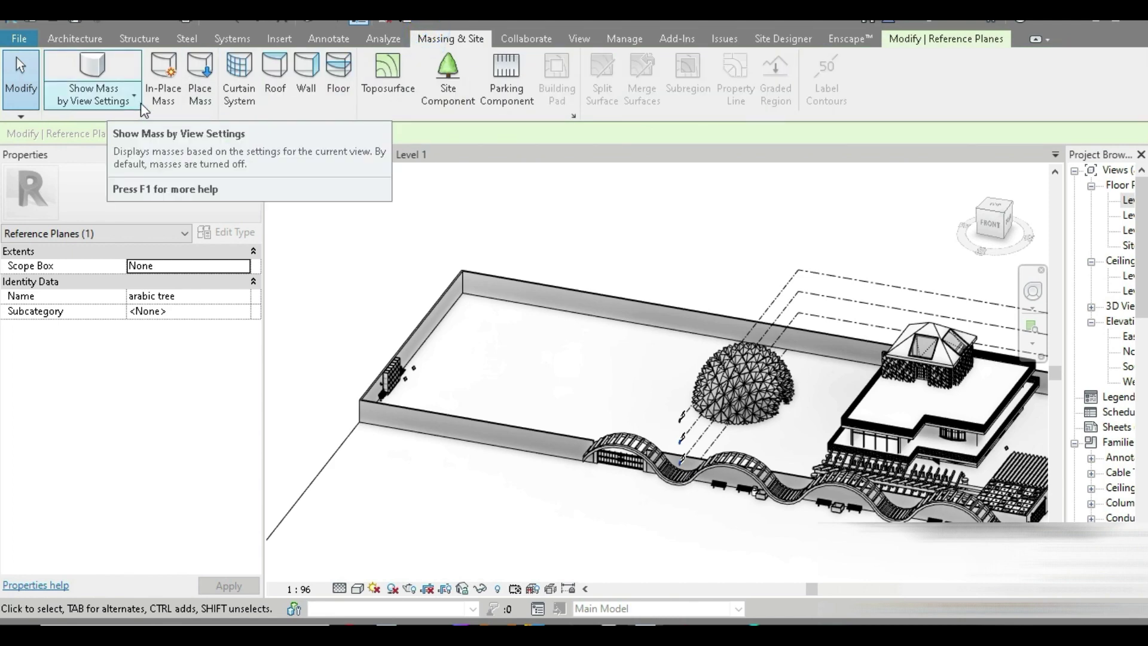
pyautogui.click(164, 90)
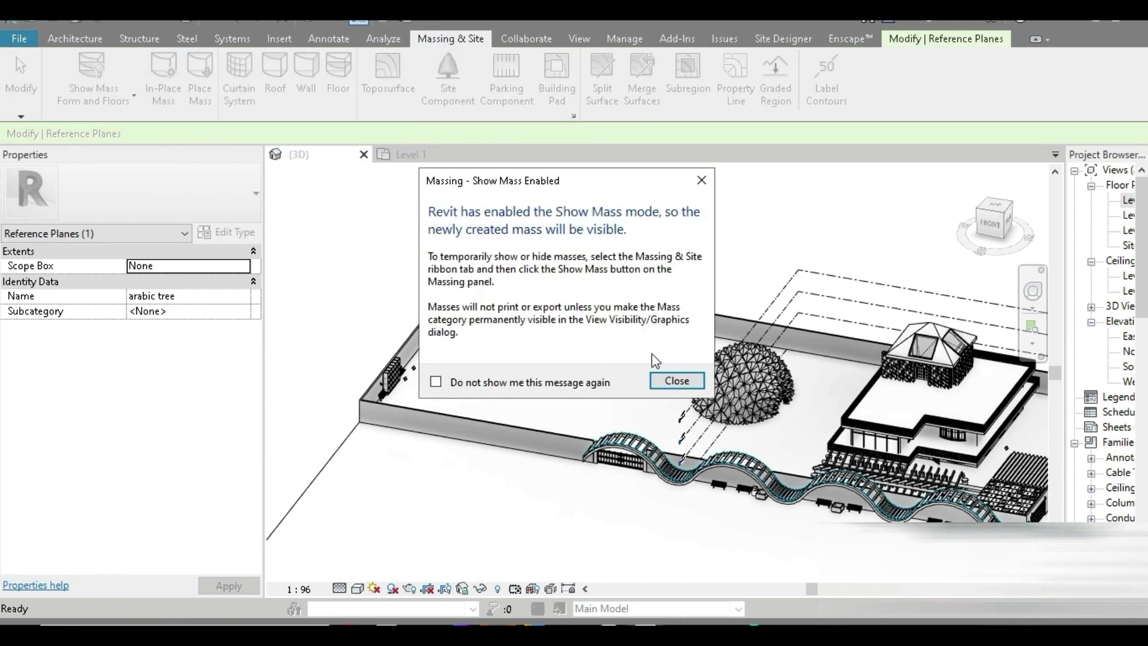
pyautogui.click(658, 385)
pyautogui.click(575, 350)
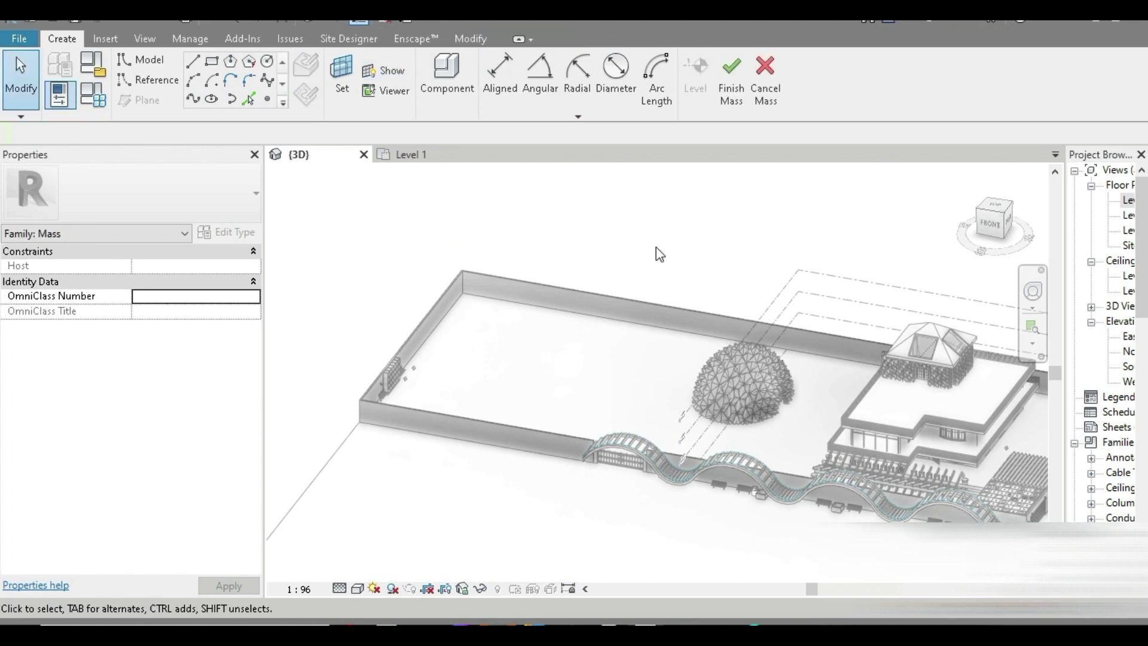
# Set the mass work plane to 'Reference Plane : arabic tree'
pyautogui.click(998, 212)
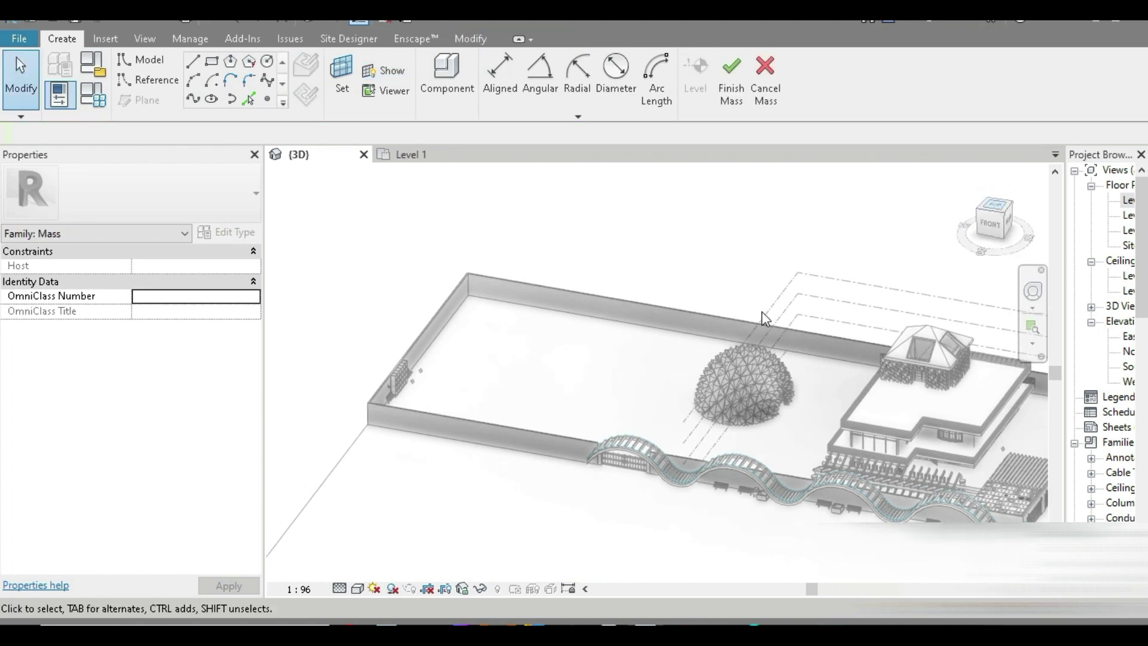
pyautogui.keyDown('shift'); pyautogui.moveTo(761, 400); pyautogui.dragTo(604, 281, button='middle'); pyautogui.keyUp('shift')
pyautogui.click(330, 88)
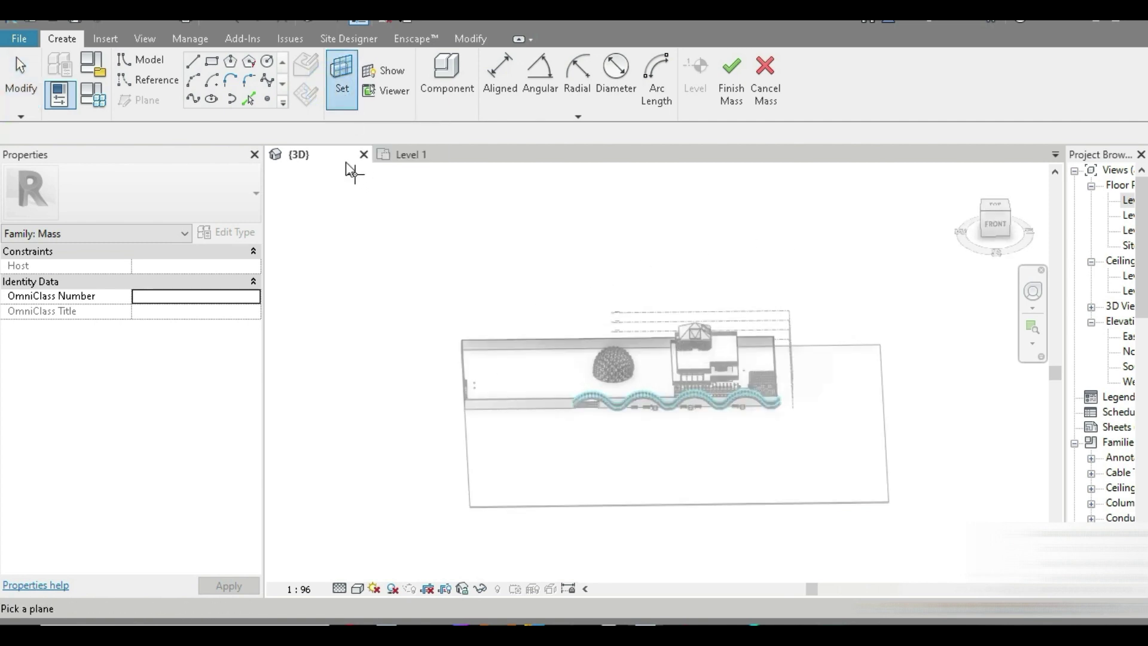
pyautogui.click(183, 132)
pyautogui.click(193, 238)
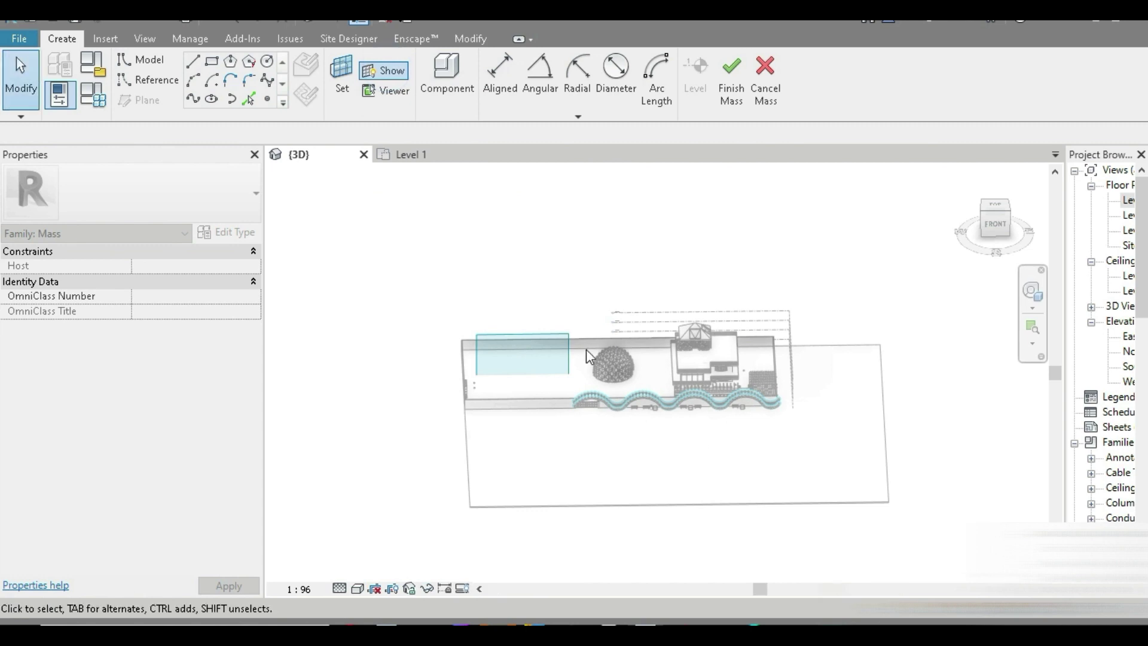
# View the model straight from the front and save that as the home view
pyautogui.scroll(3, 586, 349)
pyautogui.keyDown('shift'); pyautogui.moveTo(492, 410); pyautogui.dragTo(939, 326, button='middle'); pyautogui.keyUp('shift')
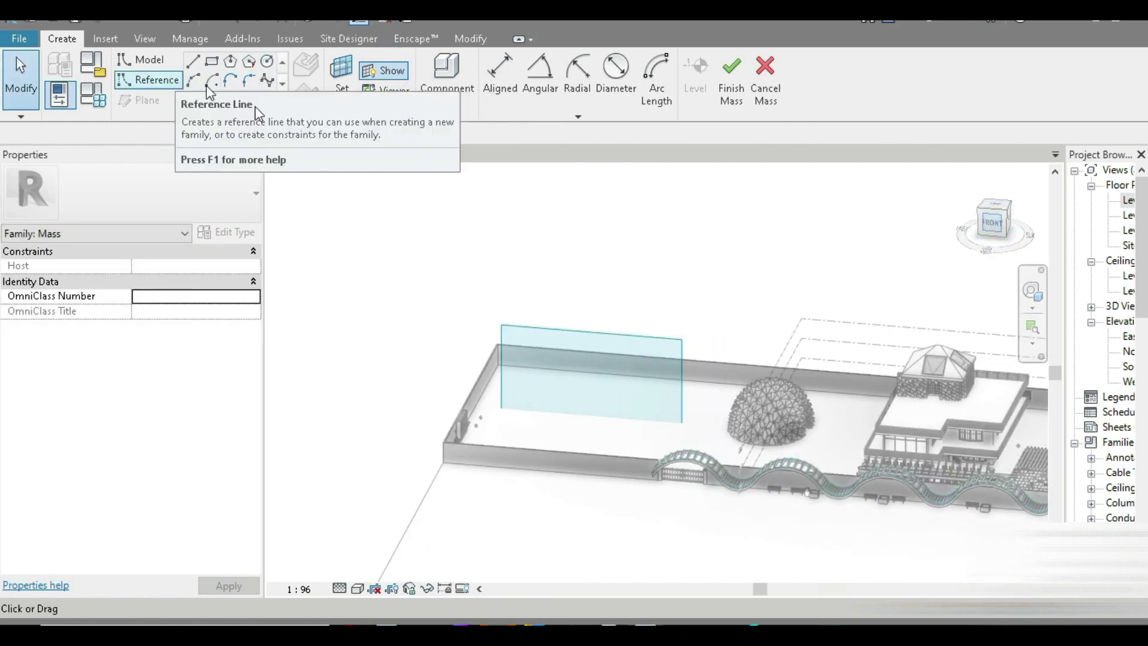
pyautogui.click(988, 226)
pyautogui.moveTo(846, 425); pyautogui.dragTo(710, 341, button='middle')
pyautogui.scroll(8, 565, 330)
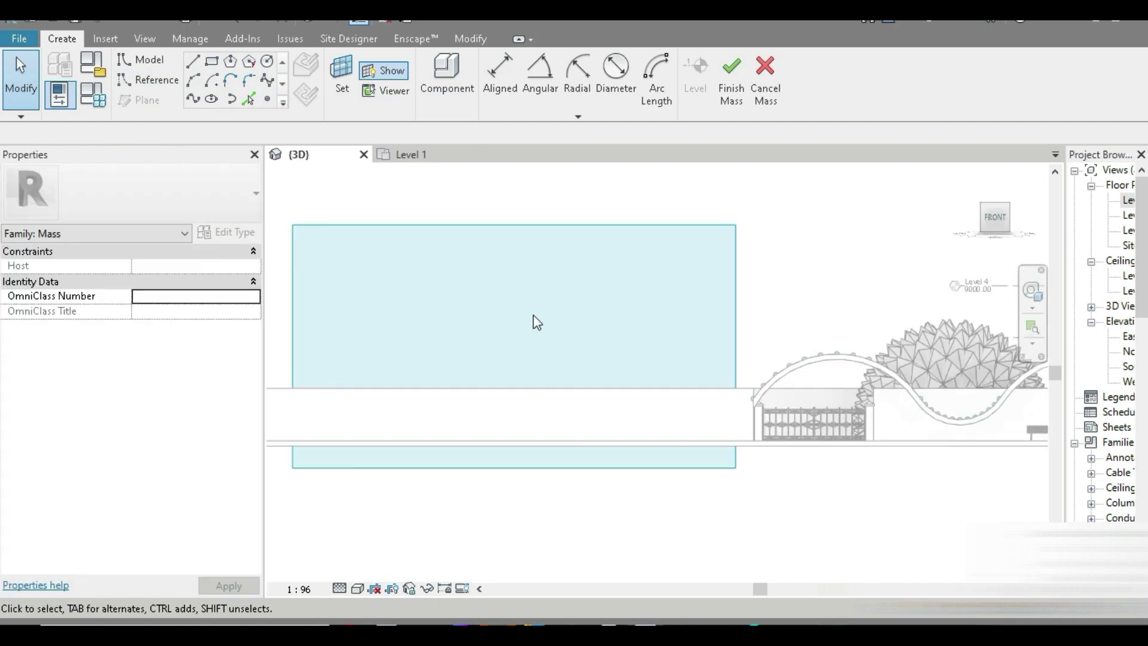
pyautogui.moveTo(447, 377); pyautogui.dragTo(544, 403, button='middle')
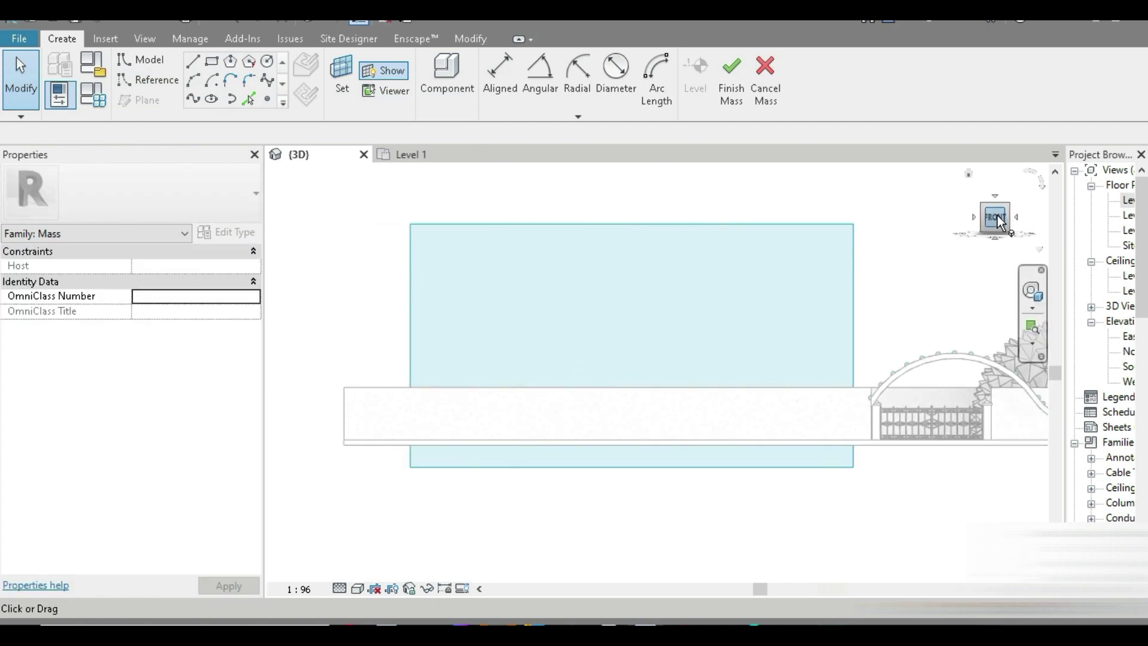
pyautogui.rightClick(973, 172)
pyautogui.click(988, 299)
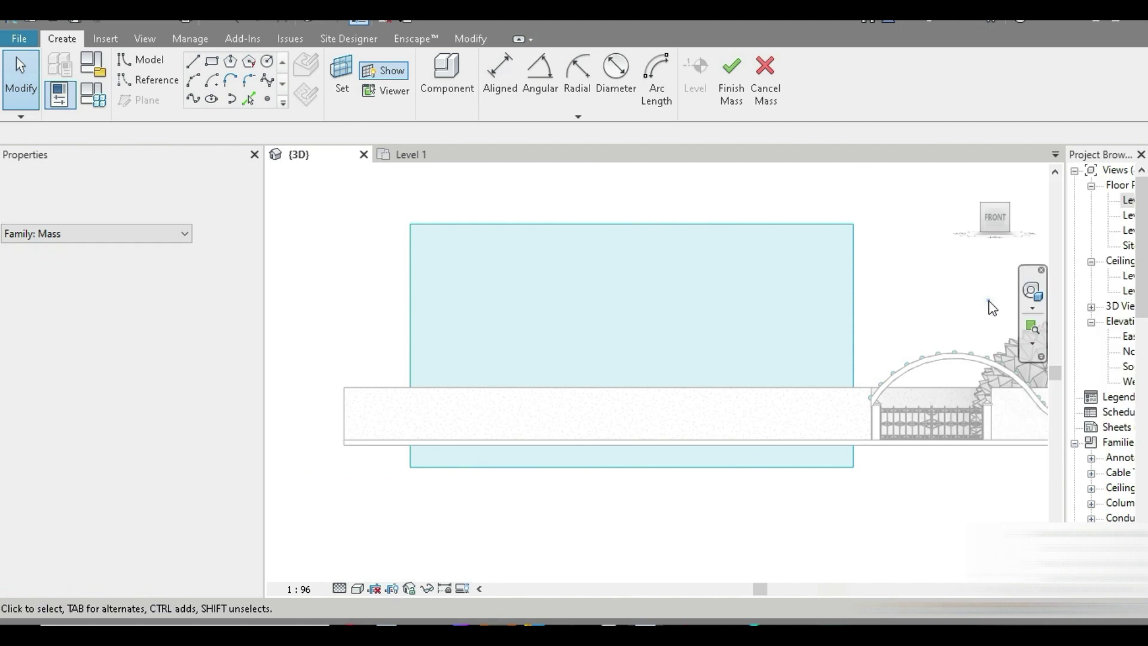
pyautogui.scroll(-3, 679, 396)
pyautogui.keyDown('shift'); pyautogui.moveTo(751, 385); pyautogui.dragTo(500, 533, button='middle'); pyautogui.keyUp('shift')
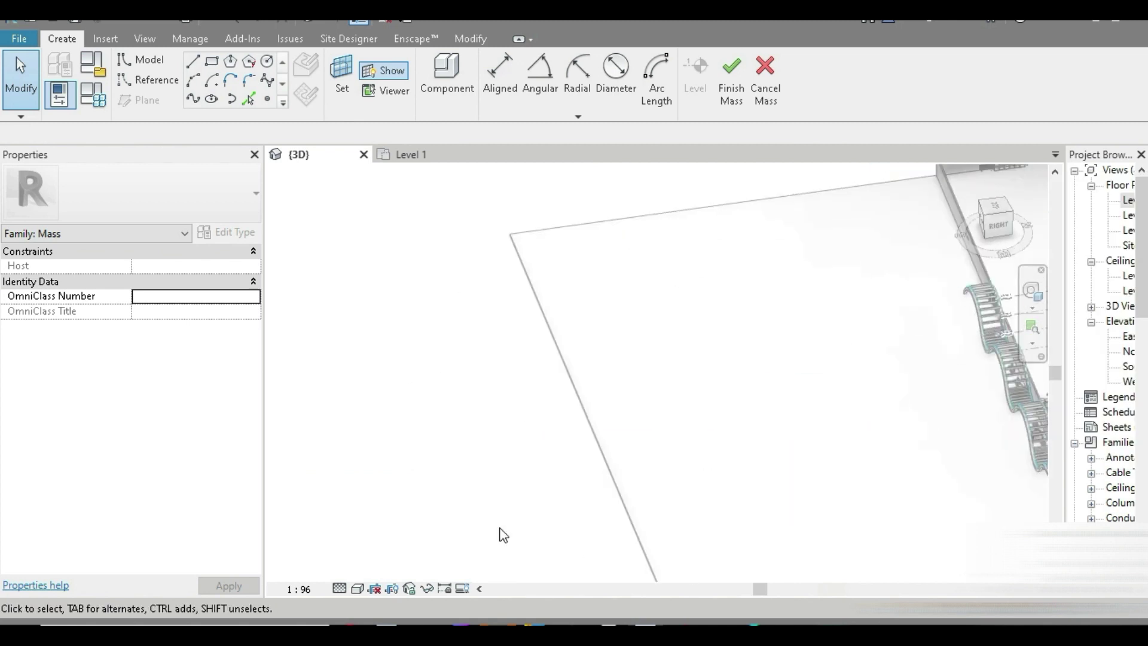
pyautogui.hotkey('ctrl', 'z')
pyautogui.hotkey('ctrl', 'z')
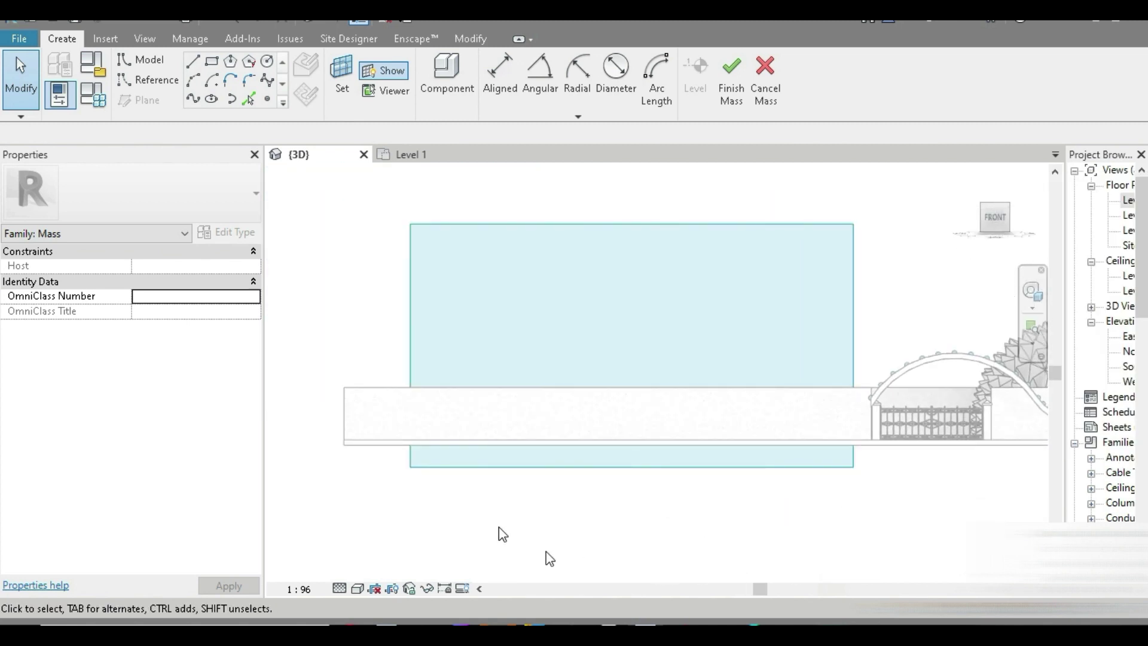
# Switch the 3D view's visual style to Wireframe, leaving detail level unchanged
pyautogui.click(357, 588)
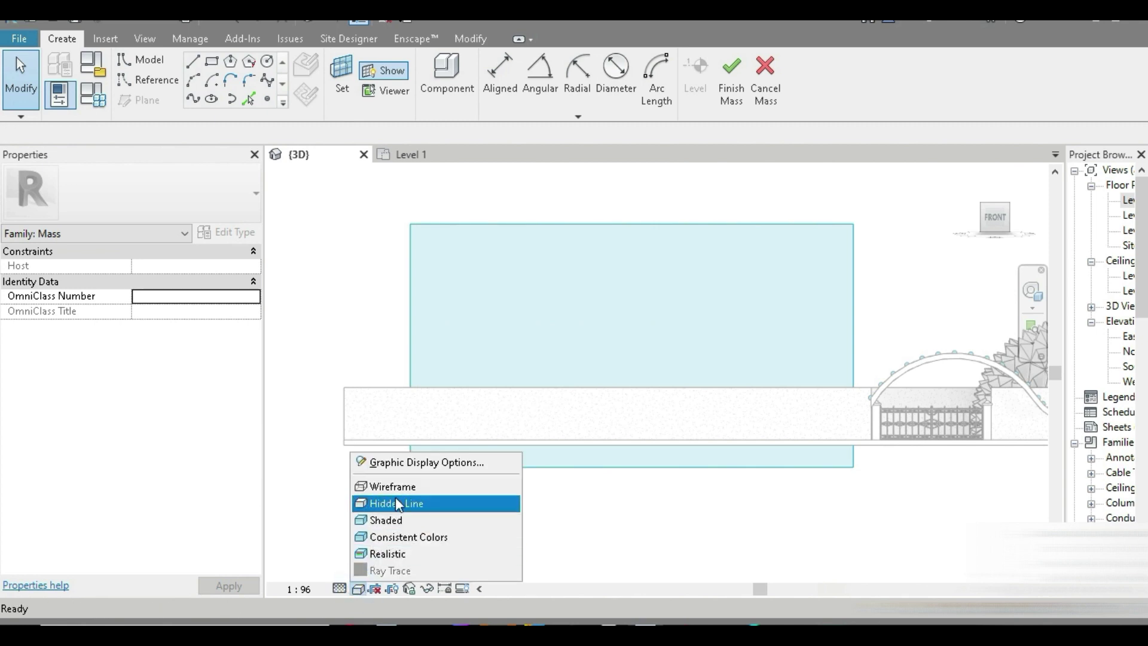
pyautogui.click(398, 491)
pyautogui.click(338, 589)
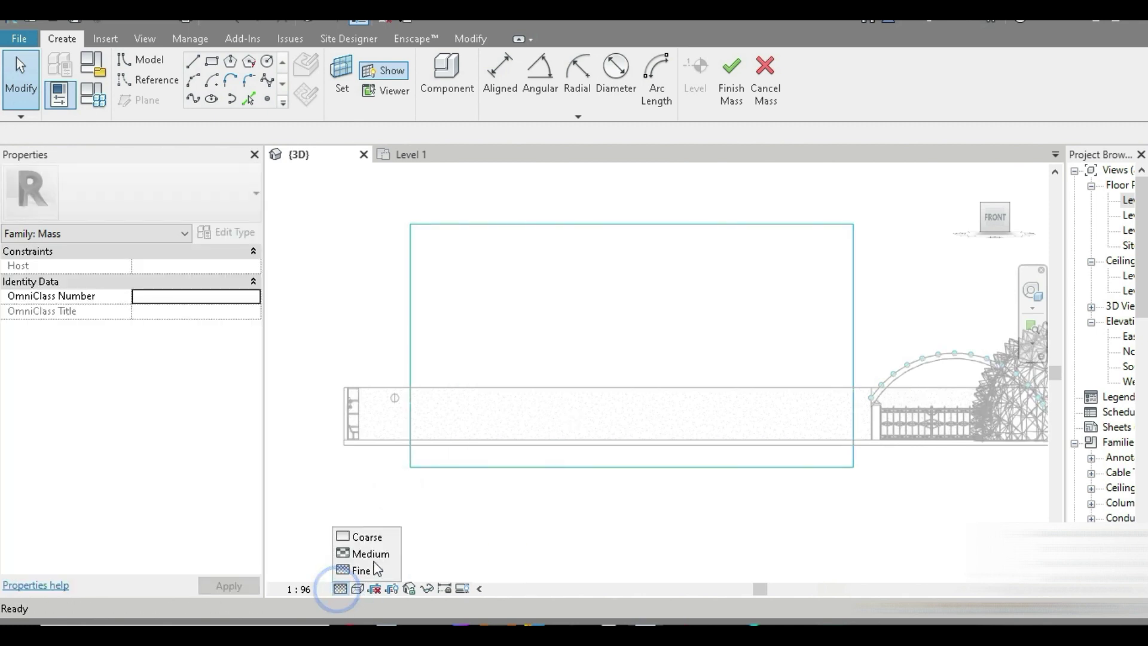
pyautogui.click(492, 517)
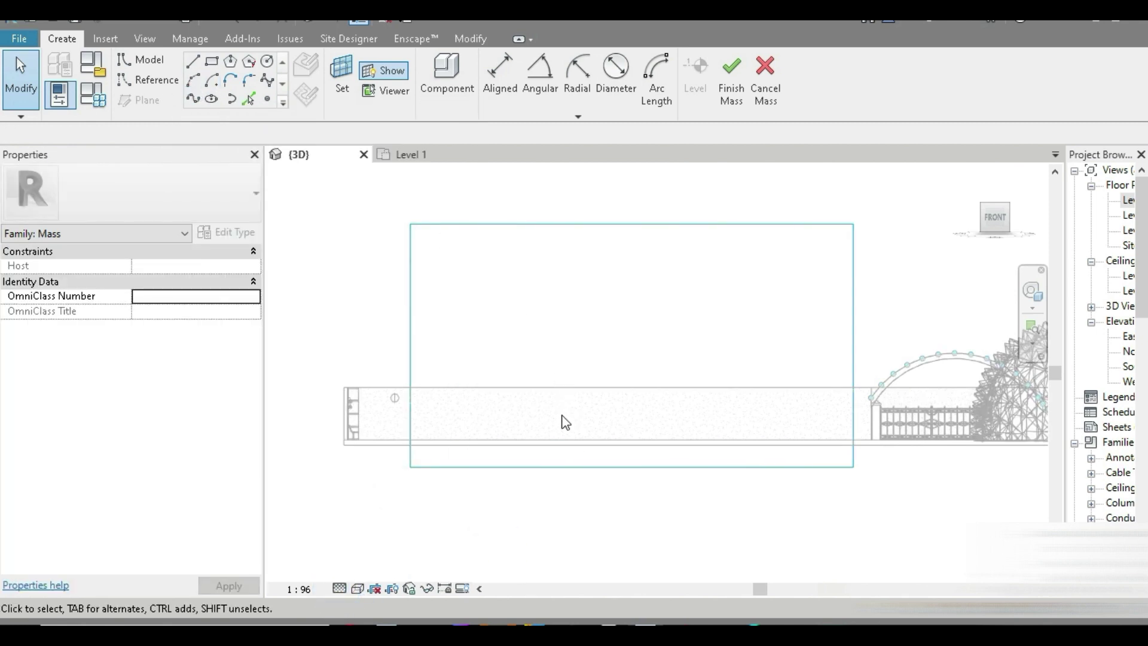
# Start model lines on the arabic tree plane with a trial vertical line at the floor edge
pyautogui.press('l')
pyautogui.press('i')
pyautogui.scroll(4, 640, 399)
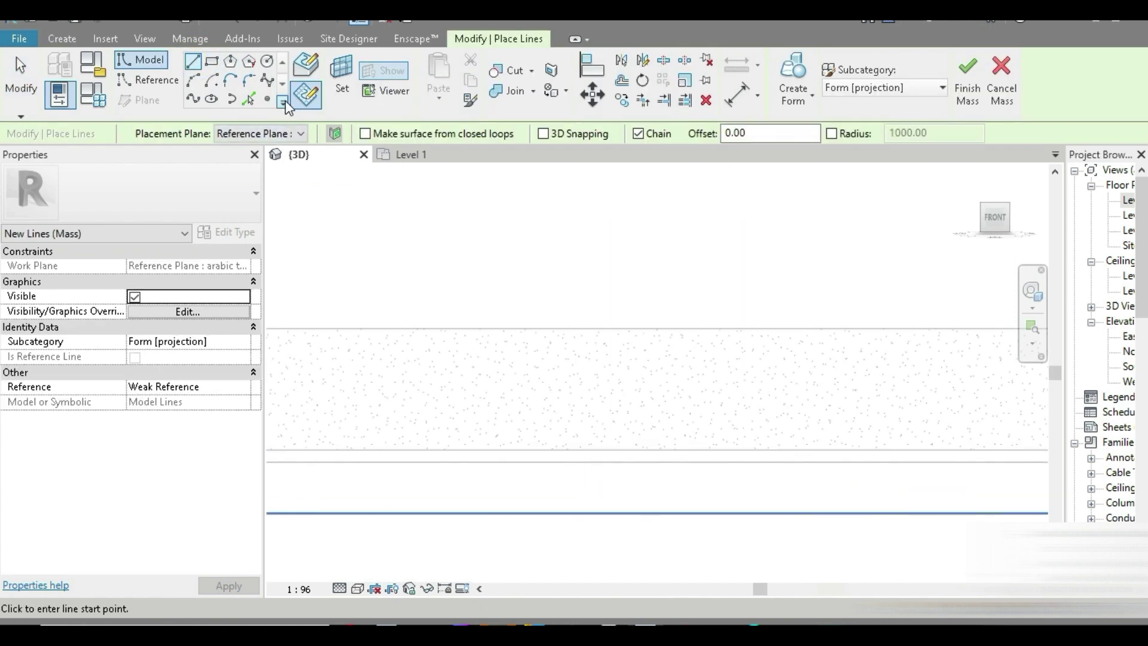
pyautogui.click(301, 133)
pyautogui.click(317, 260)
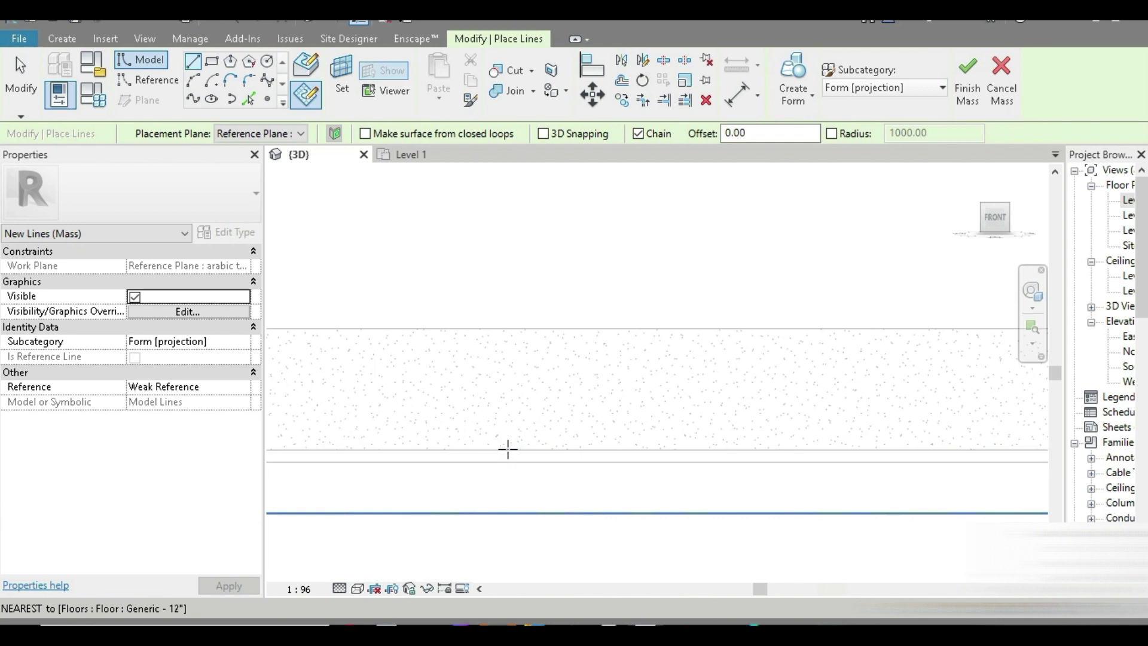
pyautogui.click(507, 450)
pyautogui.click(507, 251)
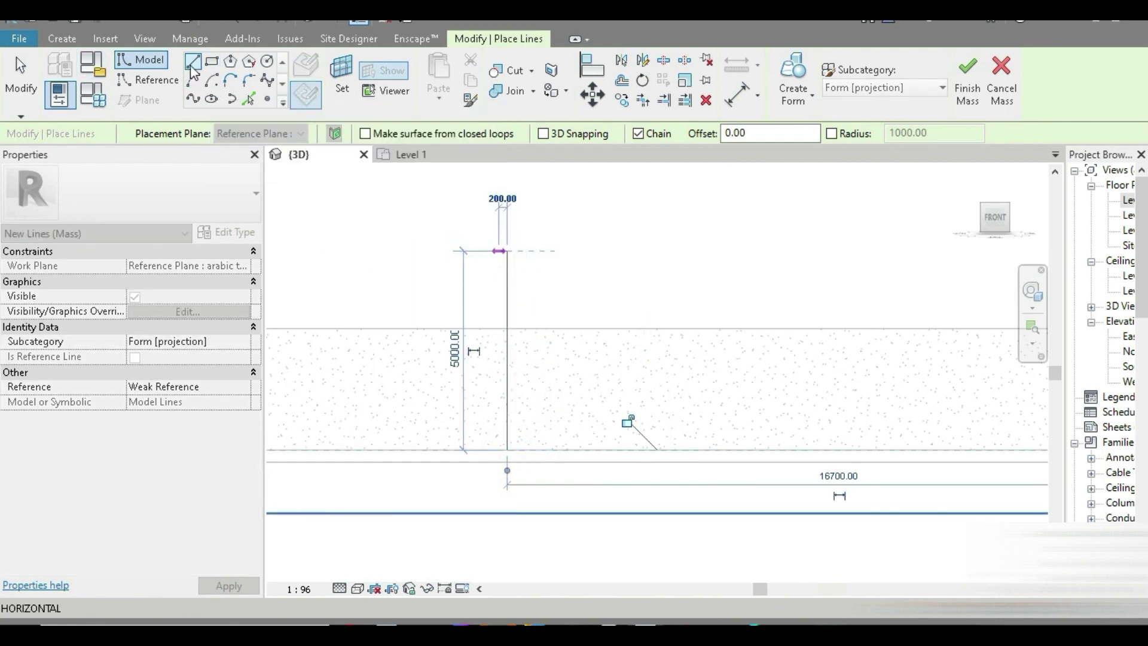
pyautogui.click(211, 60)
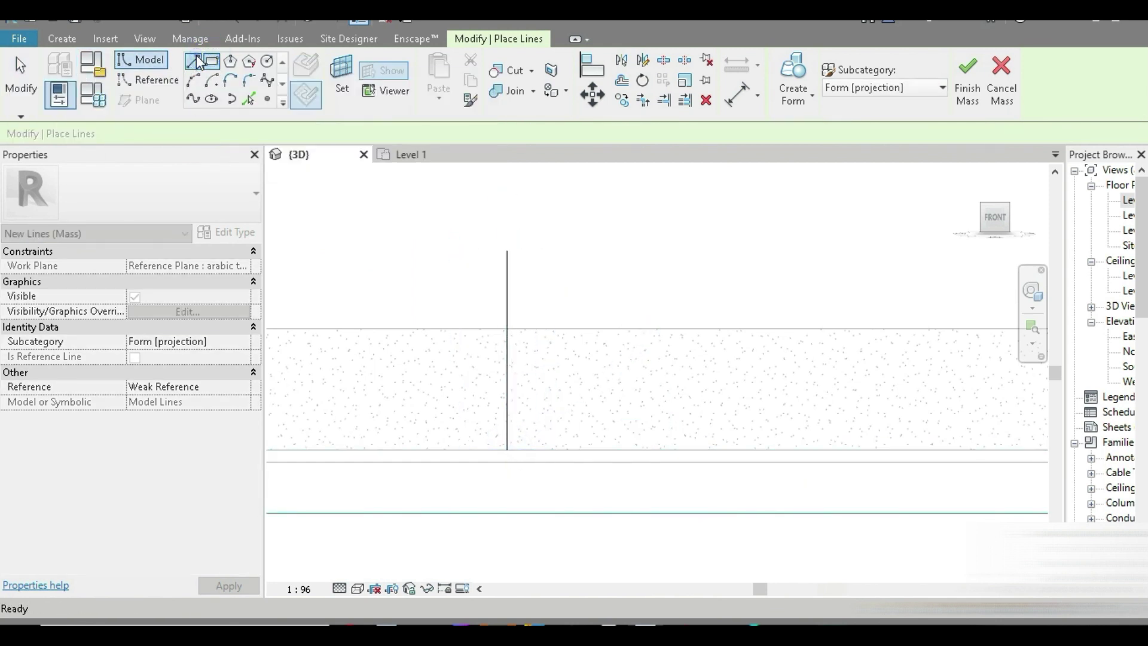
pyautogui.click(508, 450)
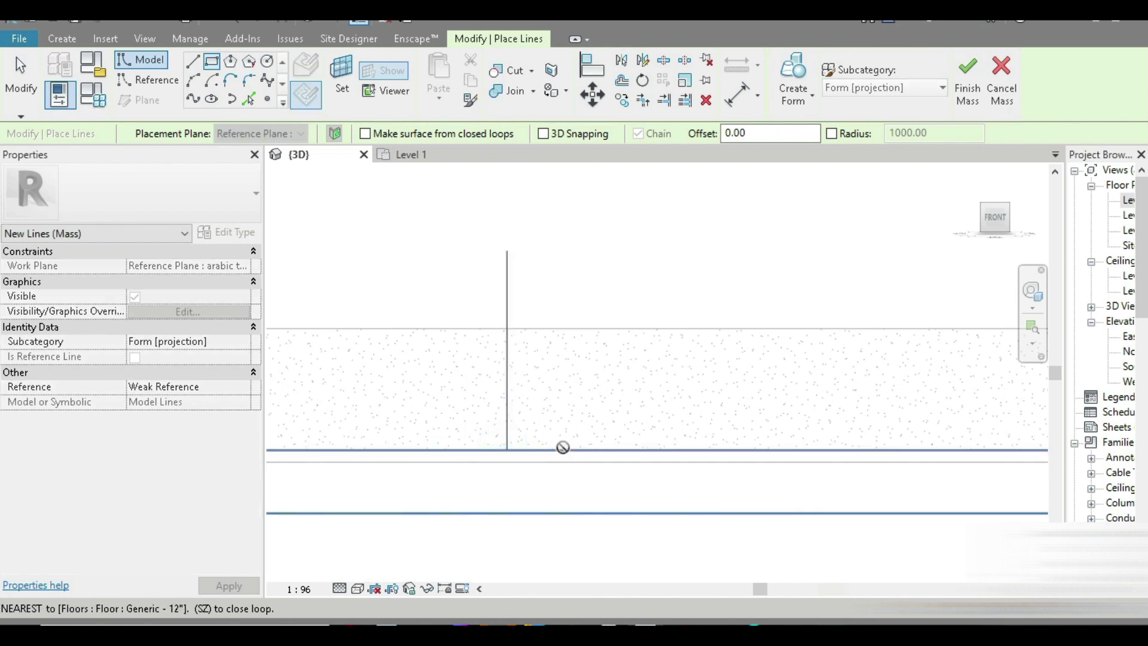
pyautogui.click(192, 61)
pyautogui.click(191, 62)
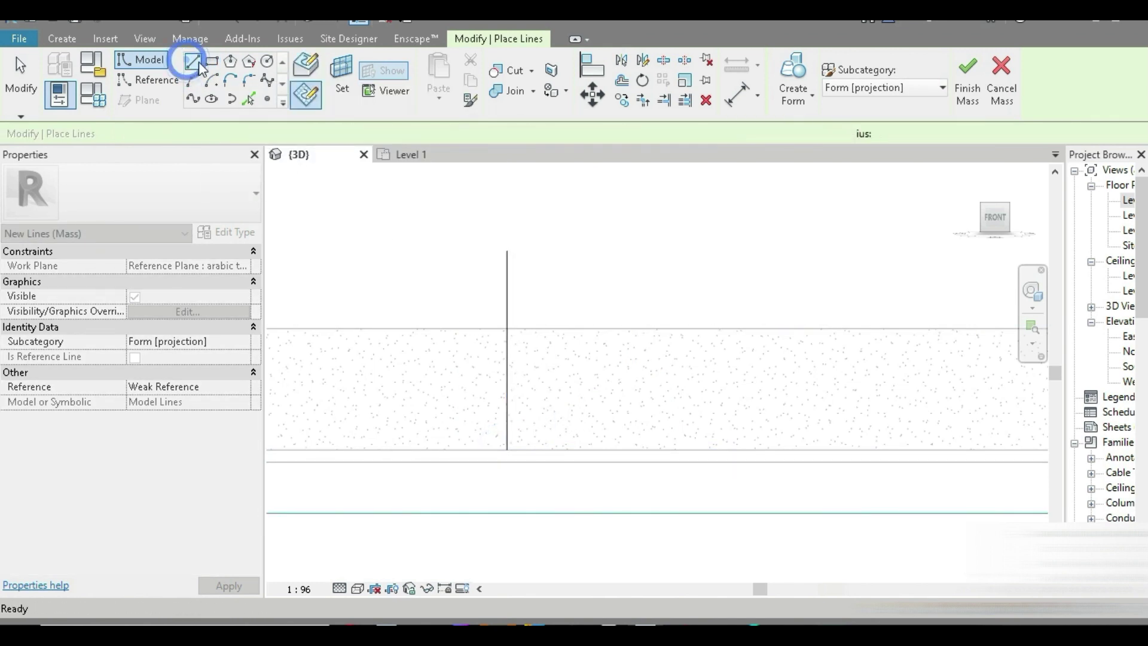
# Draw the chained profile lines: 3 m base, 7 m upright, 8.5 m top
pyautogui.click(508, 451)
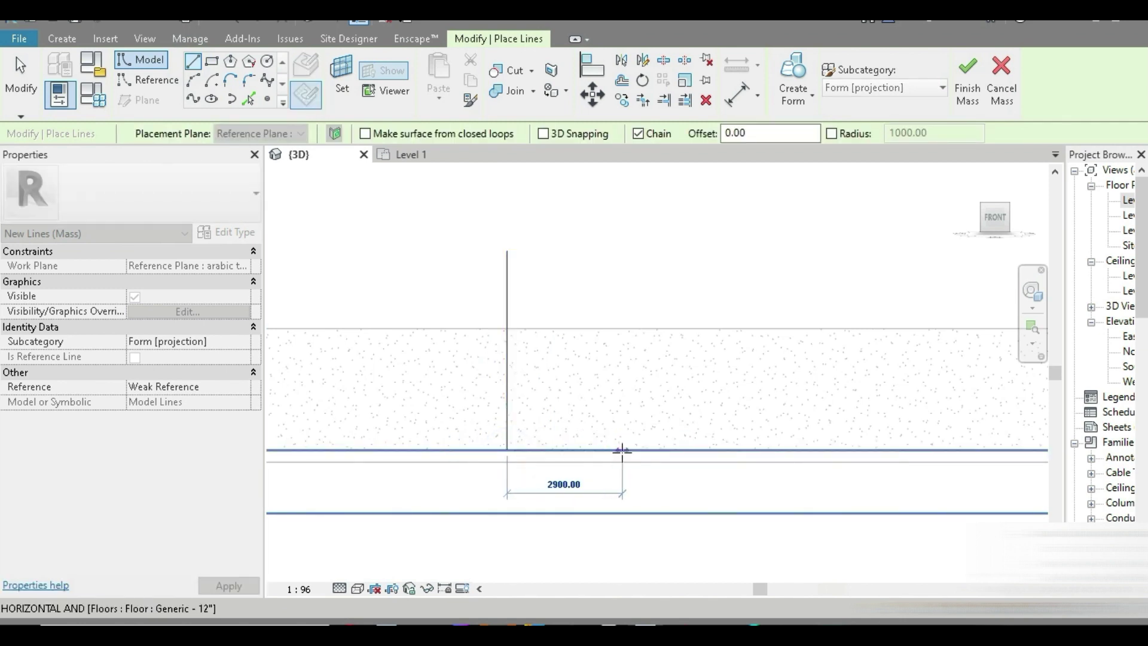
pyautogui.write('3m')
pyautogui.press('Return')
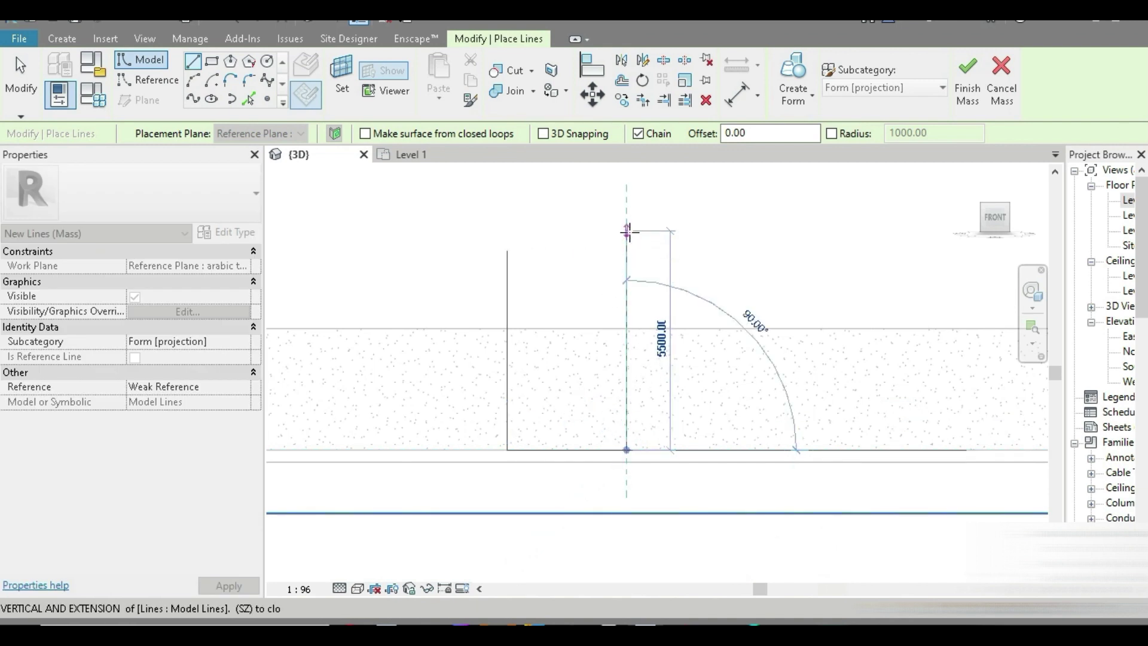
pyautogui.write('7m')
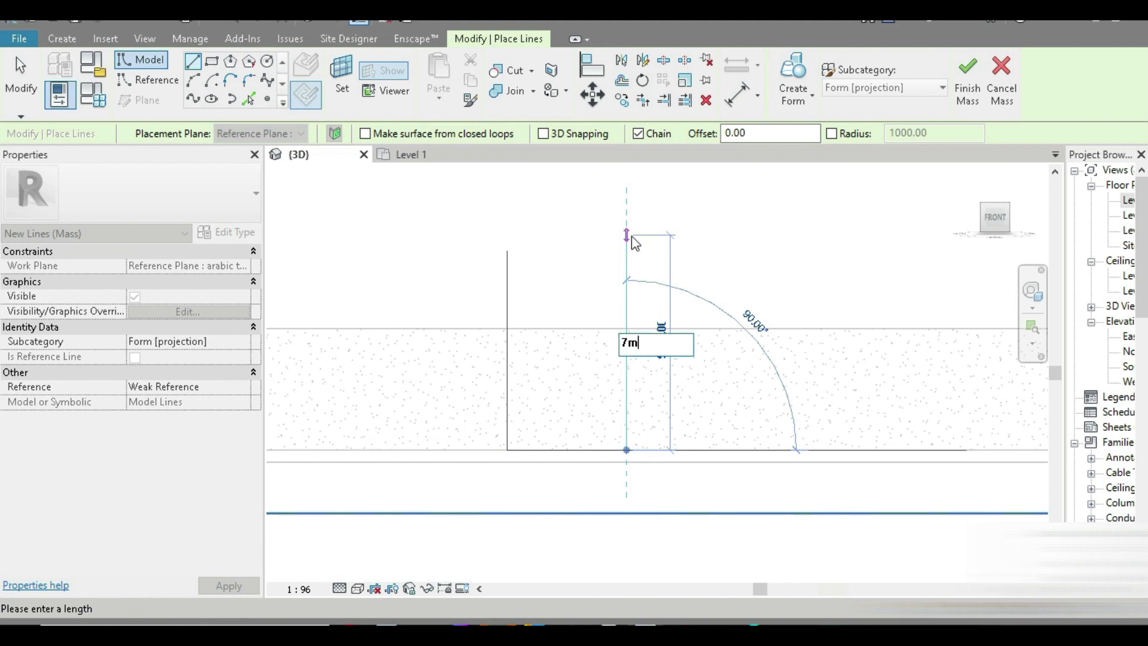
pyautogui.press('Return')
pyautogui.scroll(-2, 712, 226)
pyautogui.moveTo(736, 249); pyautogui.dragTo(600, 353, button='middle')
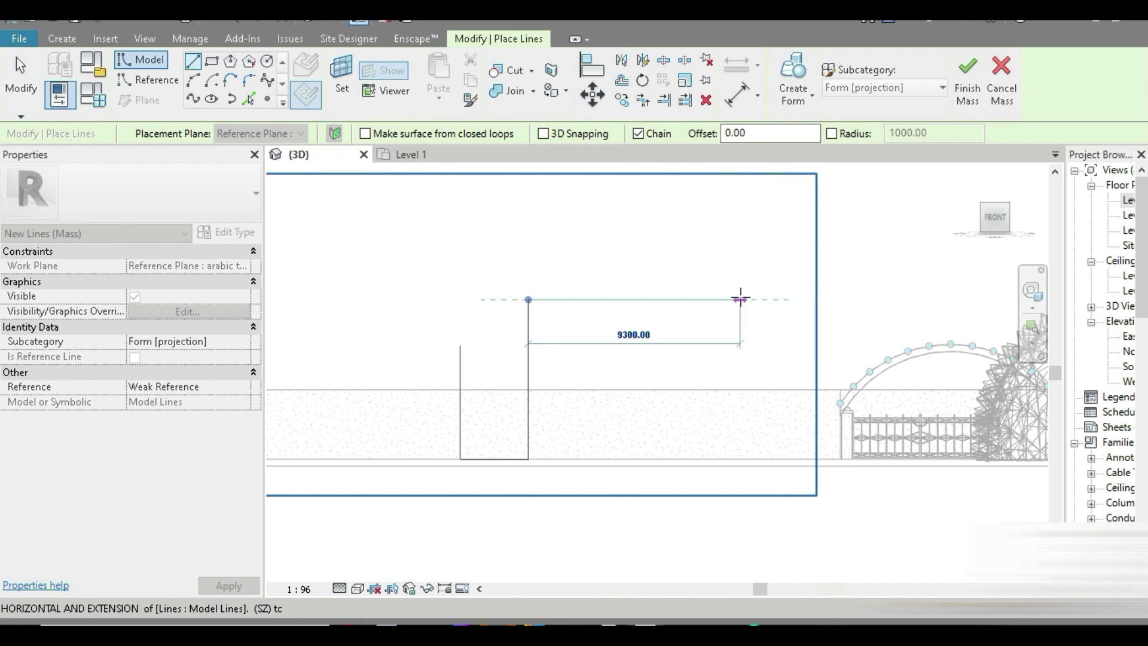
pyautogui.write('8.5m')
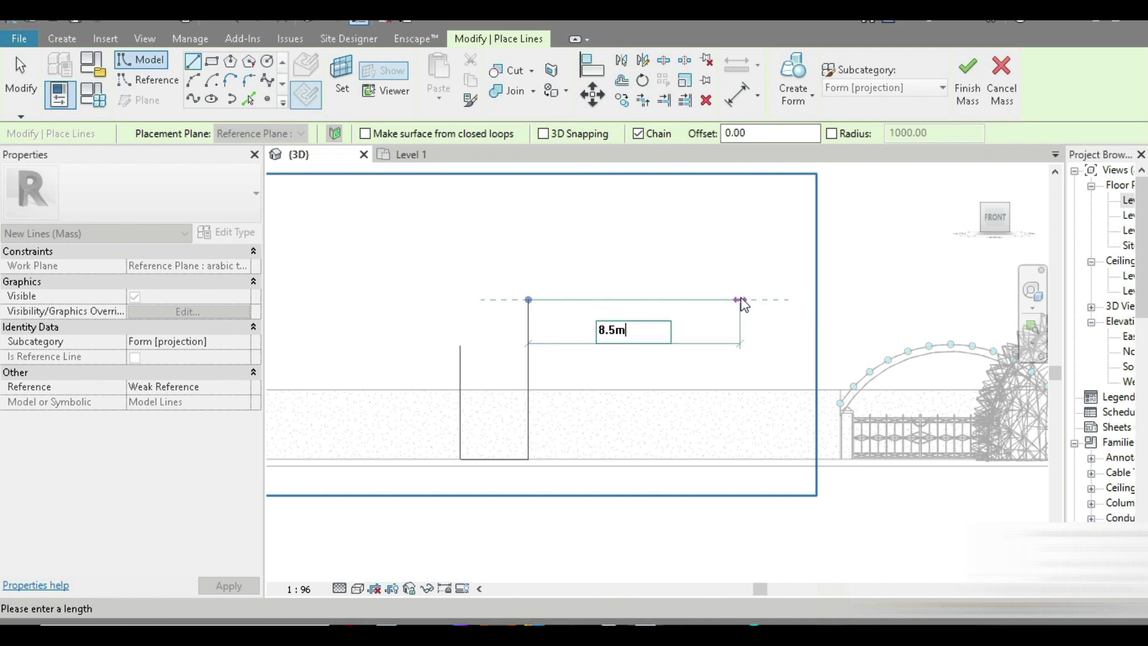
pyautogui.press('Return')
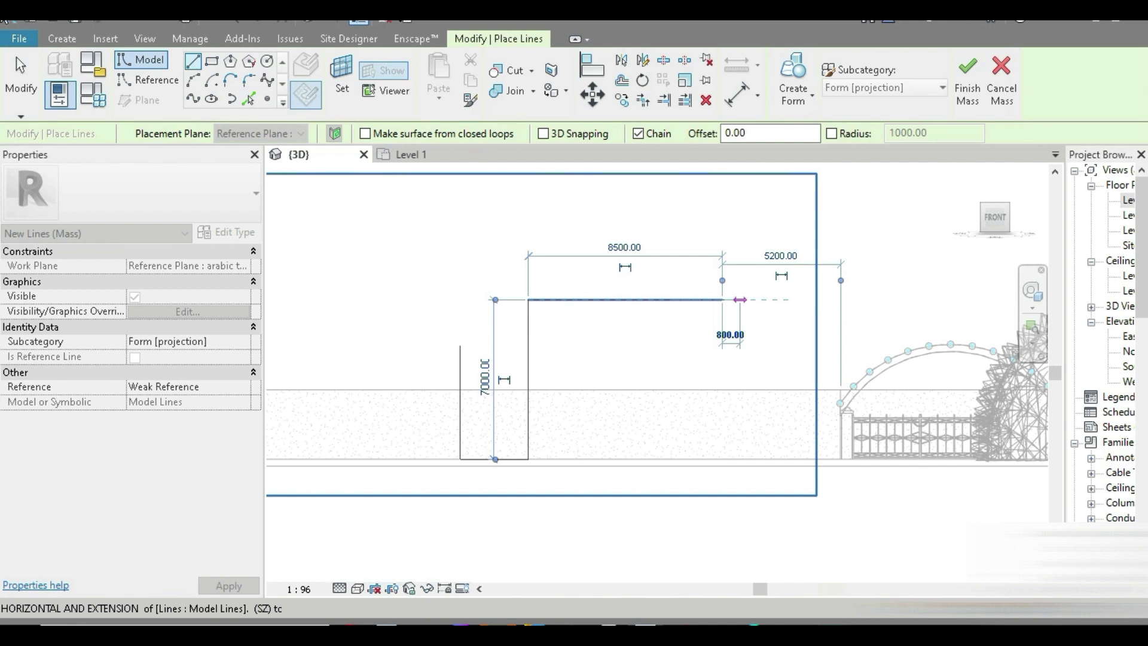
pyautogui.click(21, 81)
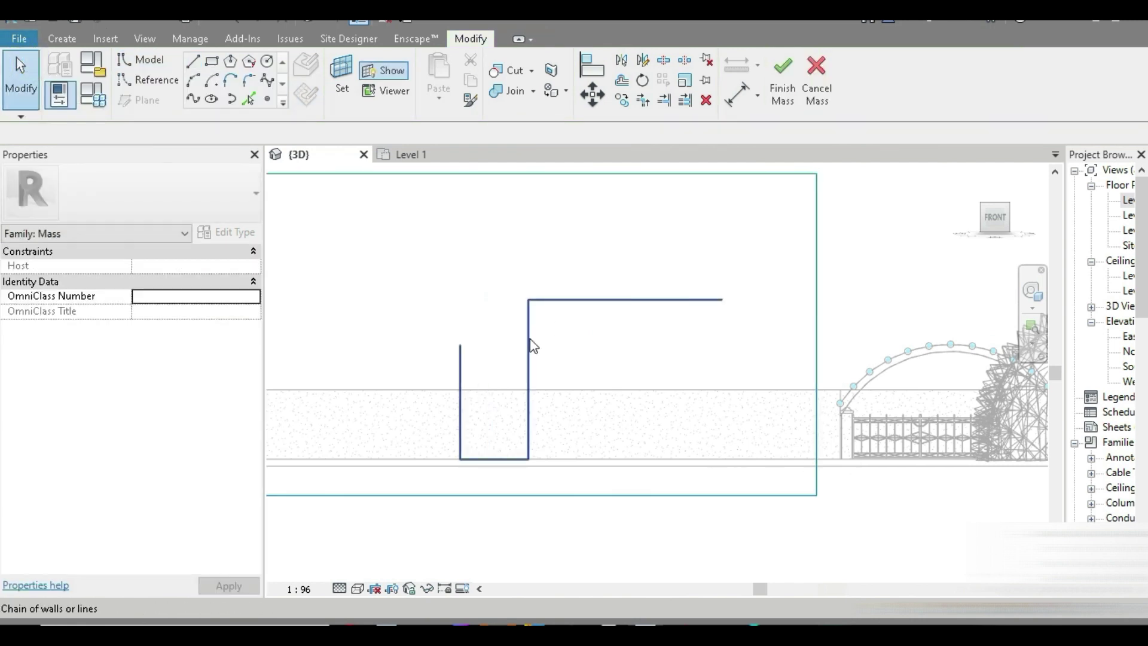
# Delete the bottom base line and drag the upright line's end to slant it
pyautogui.click(487, 458)
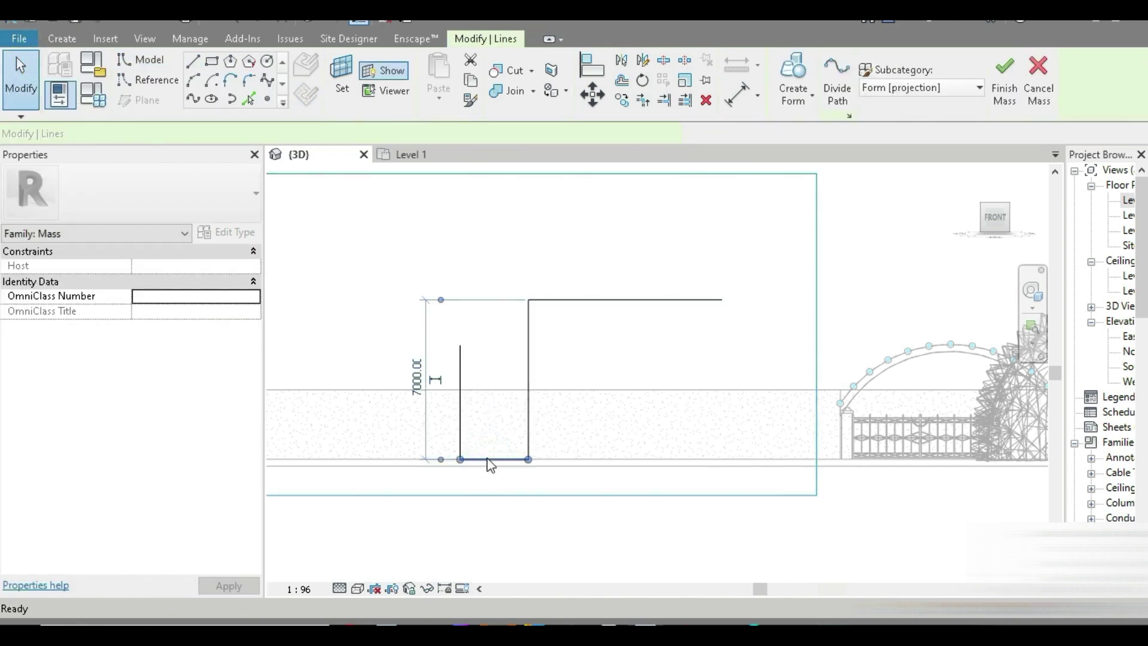
pyautogui.press('Delete')
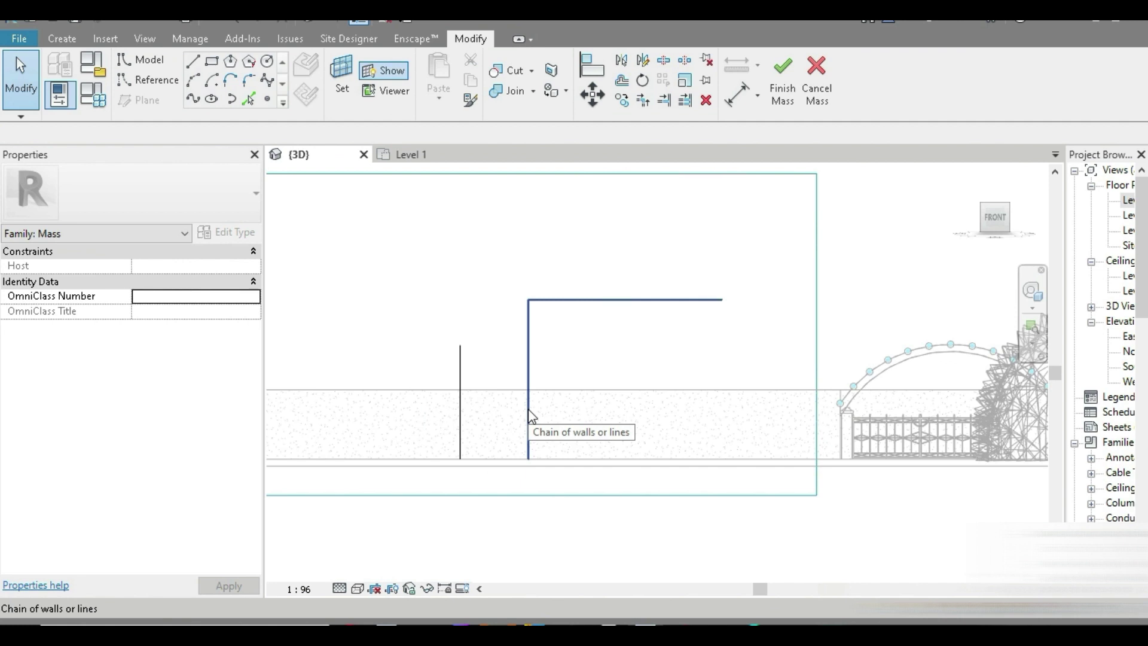
pyautogui.click(560, 341)
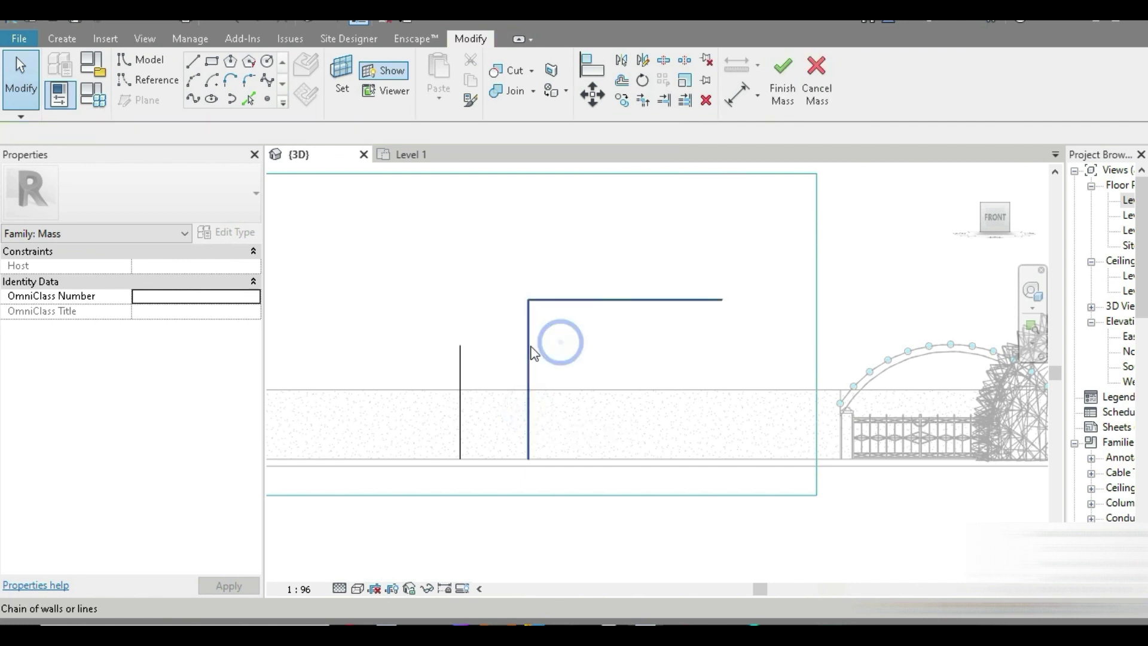
pyautogui.click(529, 299)
pyautogui.scroll(3, 551, 336)
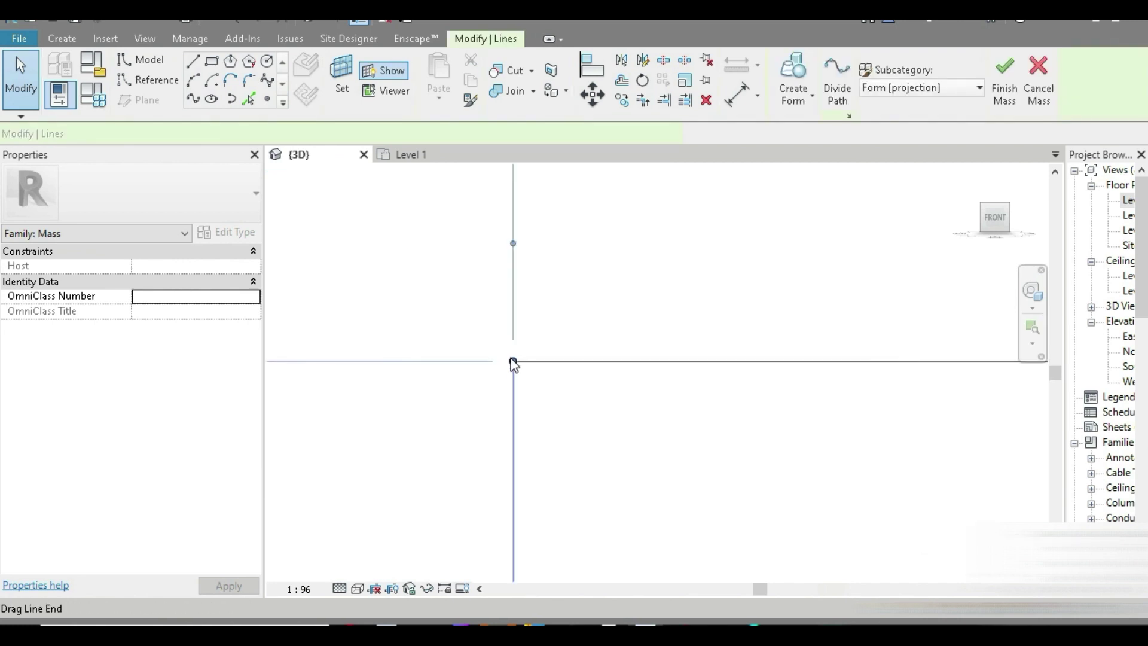
pyautogui.moveTo(513, 361); pyautogui.dragTo(704, 361)
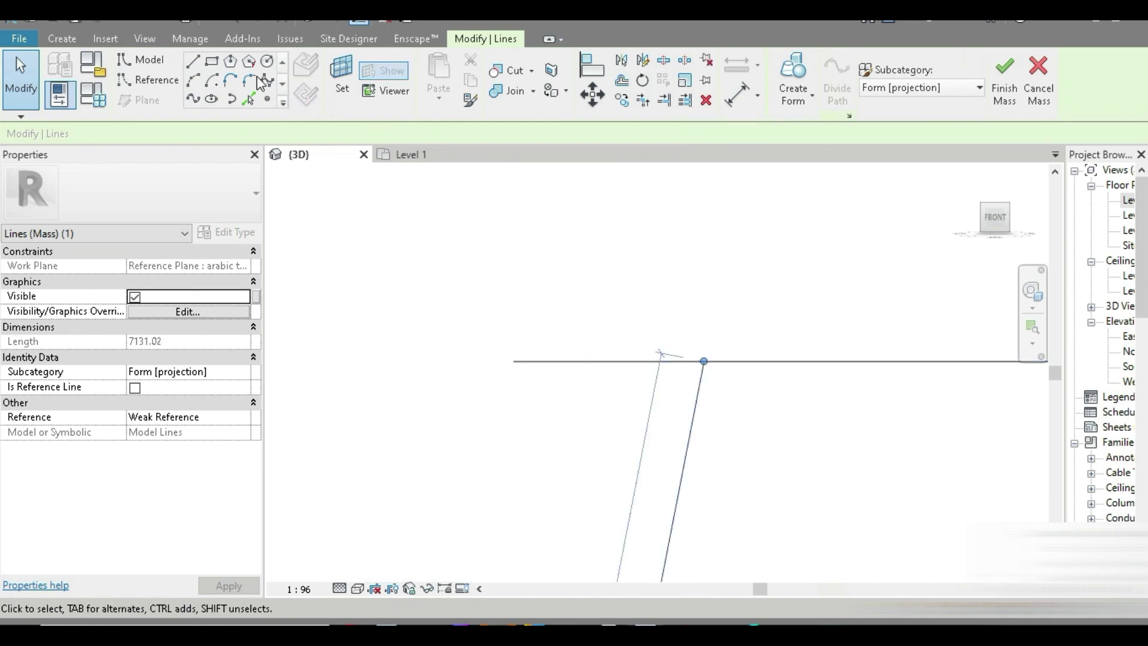
# Join the slanted line and top line with a 4900-radius fillet arc
pyautogui.click(258, 78)
pyautogui.click(692, 434)
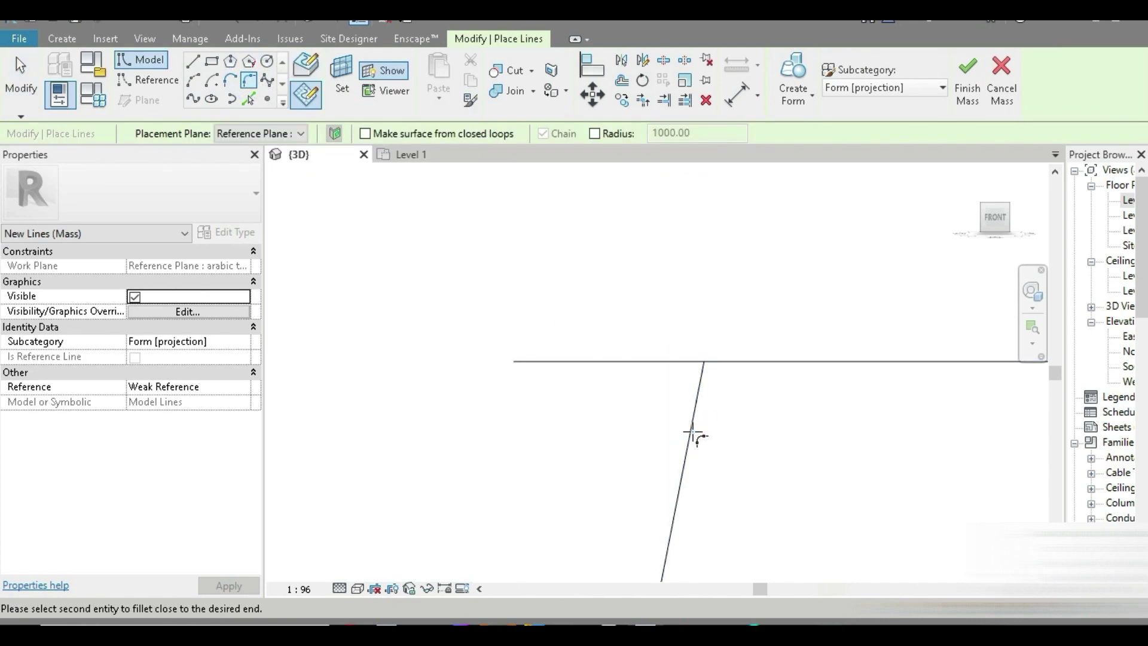
pyautogui.click(740, 362)
pyautogui.moveTo(735, 418); pyautogui.dragTo(606, 264, button='middle')
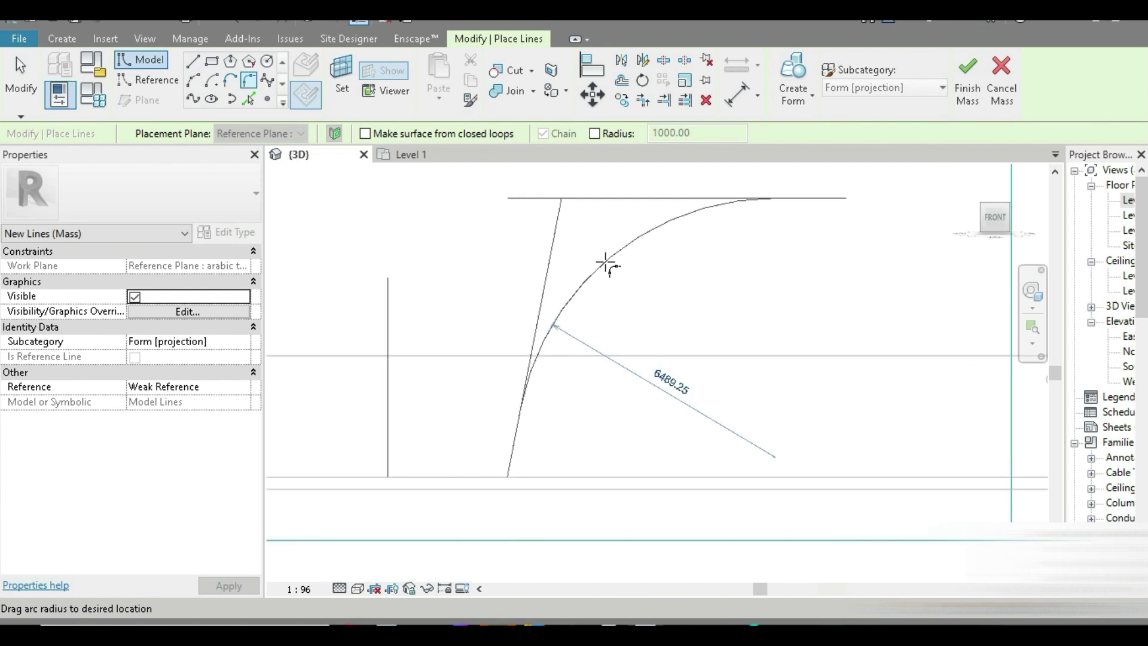
pyautogui.scroll(-1, 605, 264)
pyautogui.click(593, 256)
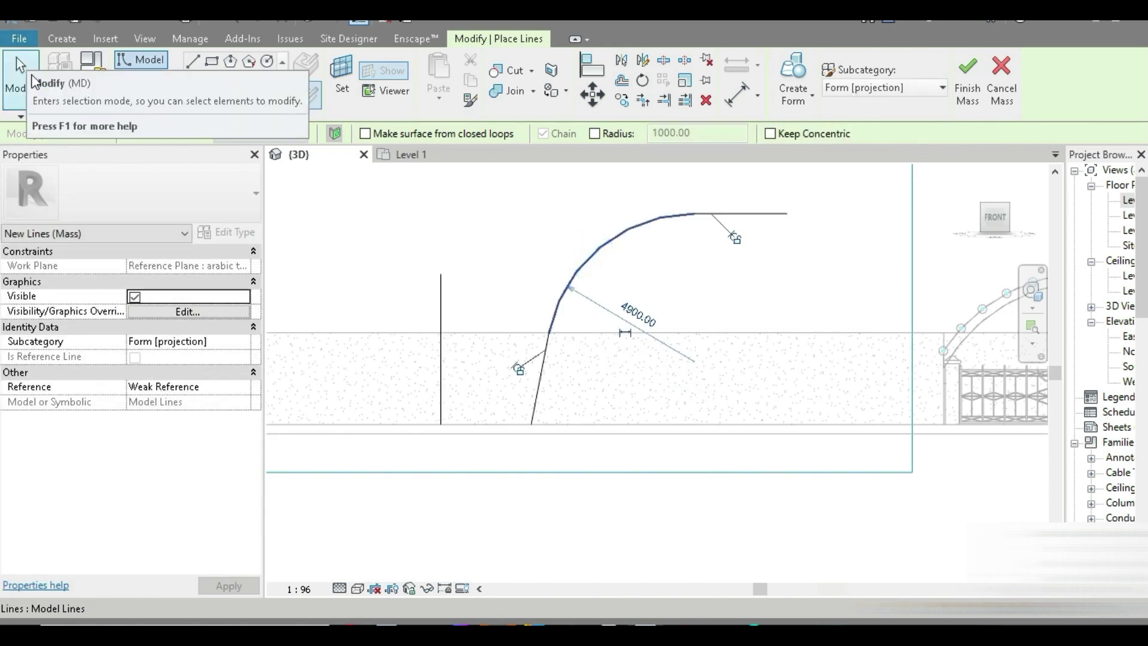
pyautogui.click(19, 65)
pyautogui.press('Escape')
# Place five reference points along the curved profile from its bottom up to its top end
pyautogui.click(193, 99)
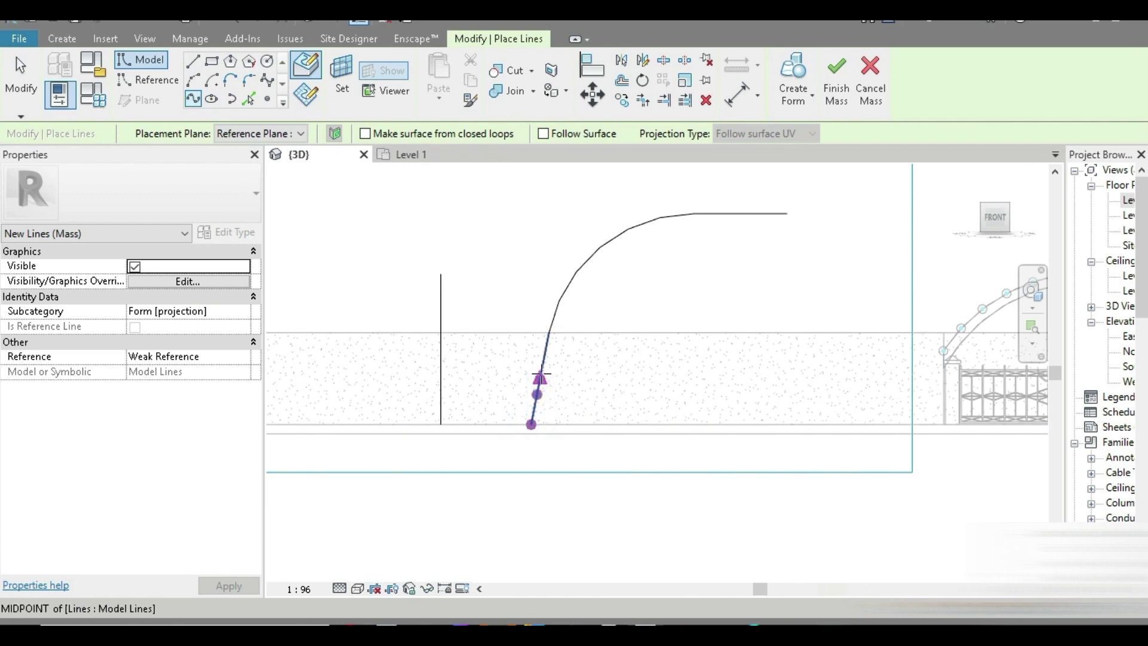
pyautogui.click(547, 342)
pyautogui.click(555, 313)
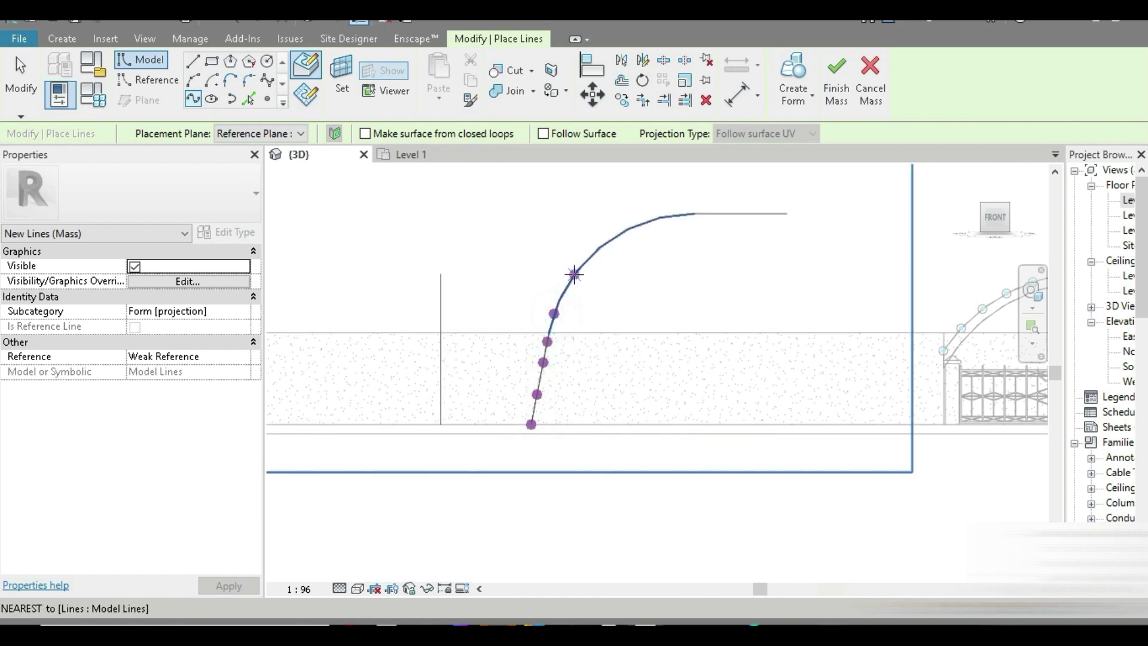
pyautogui.click(574, 275)
pyautogui.click(606, 241)
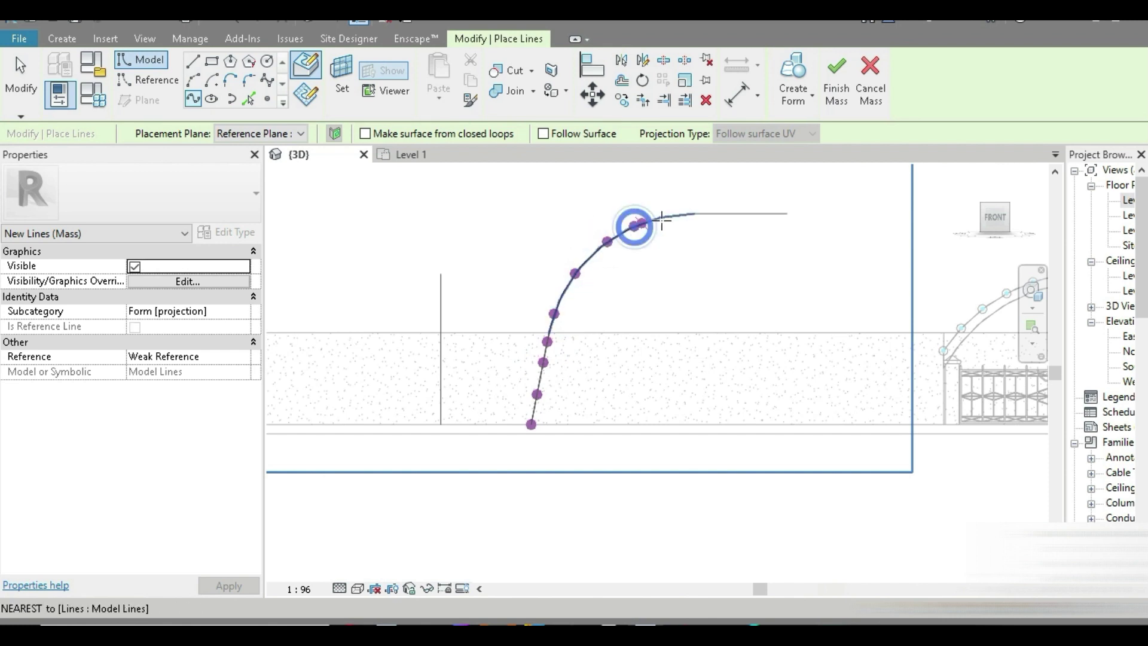
pyautogui.click(740, 214)
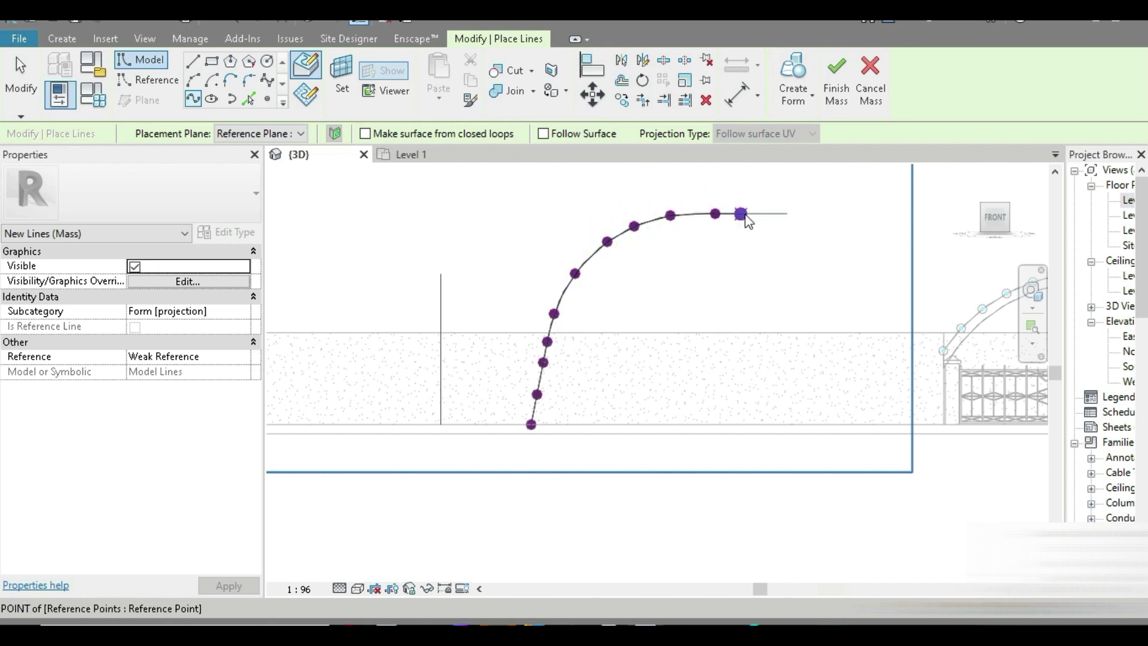
pyautogui.press('Escape')
pyautogui.press('Escape')
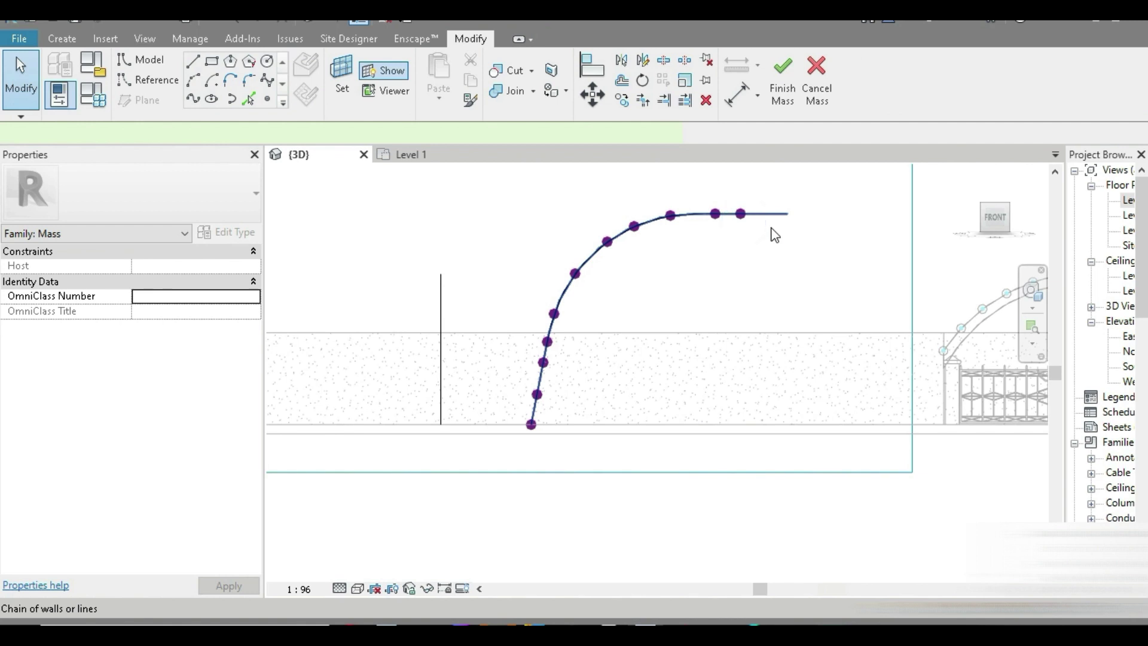
# Zoom toward the curve's top end and clear the line selection
pyautogui.click(771, 228)
pyautogui.moveTo(775, 242); pyautogui.dragTo(680, 417, button='middle')
pyautogui.scroll(6, 645, 407)
pyautogui.press('Escape')
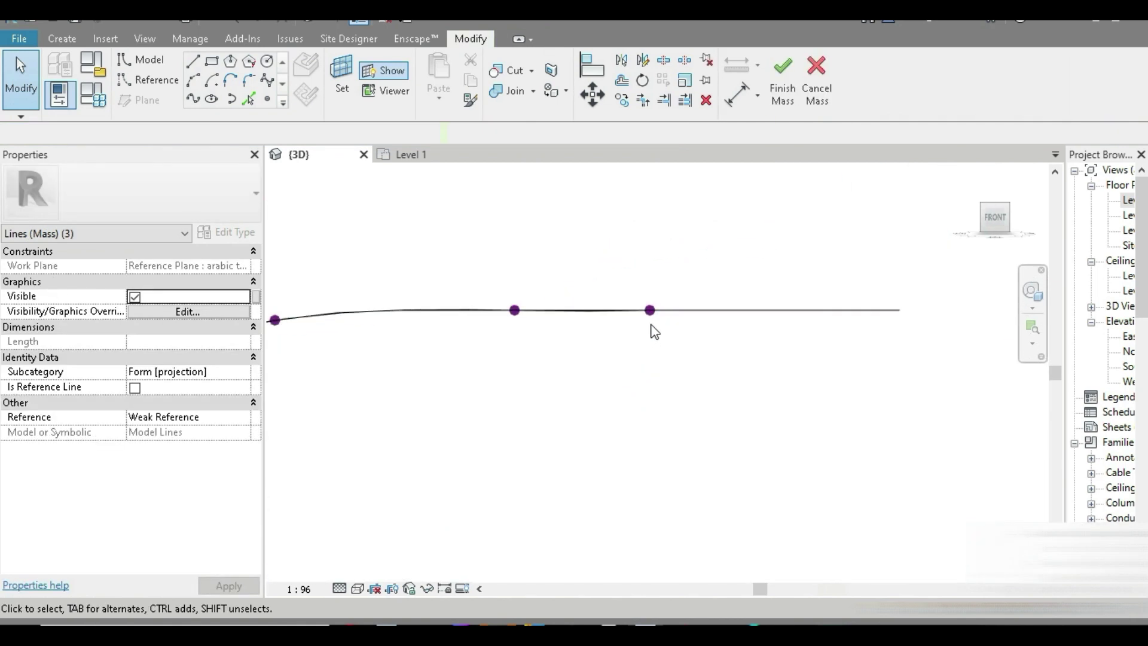
# Slide a reference point along the curve and snap it to the right endpoint
pyautogui.click(651, 317)
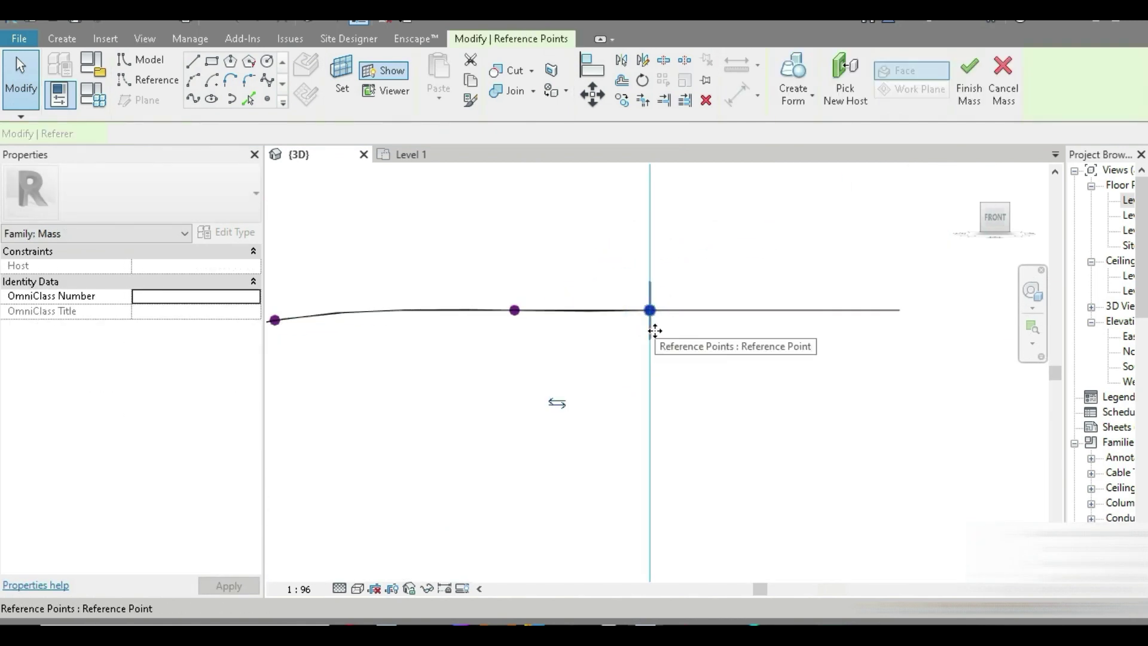
pyautogui.moveTo(650, 316)
pyautogui.mouseDown()
pyautogui.moveTo(932, 313)
pyautogui.moveTo(630, 310)
pyautogui.mouseUp()
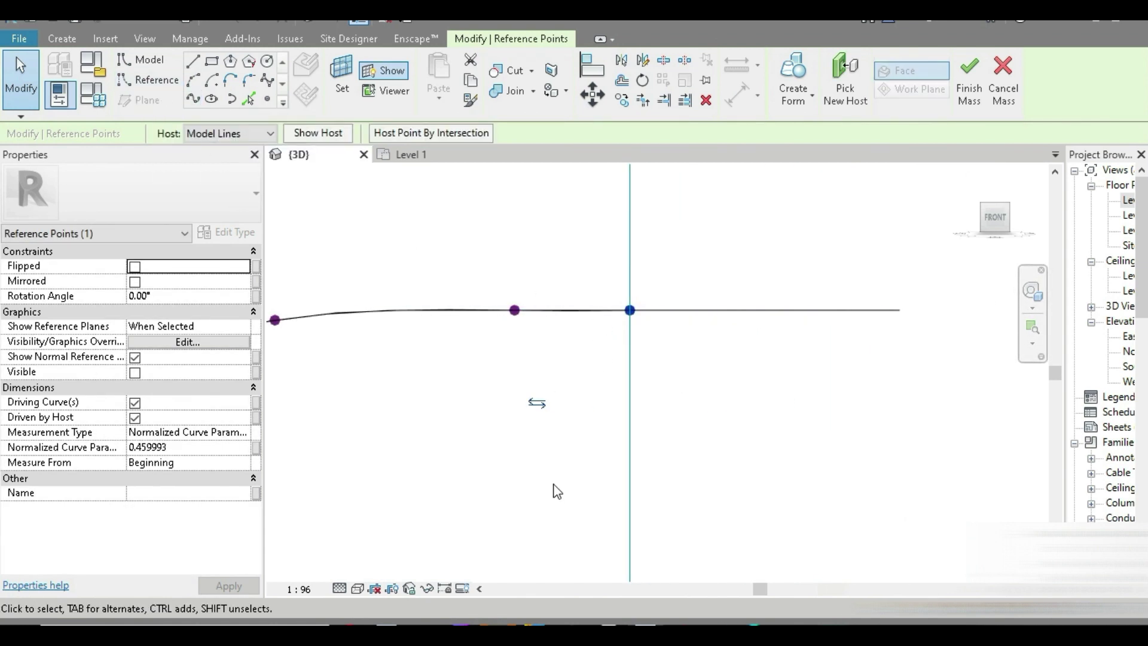
pyautogui.scroll(-2, 753, 369)
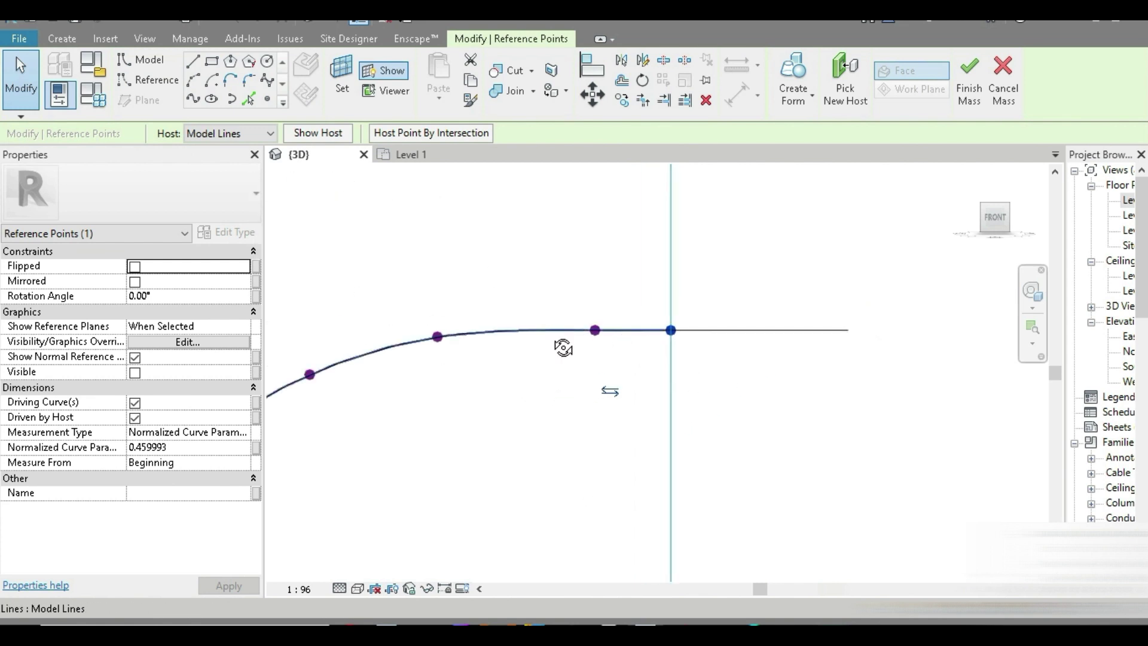
pyautogui.keyDown('shift'); pyautogui.moveTo(658, 335); pyautogui.dragTo(680, 351, button='middle'); pyautogui.keyUp('shift')
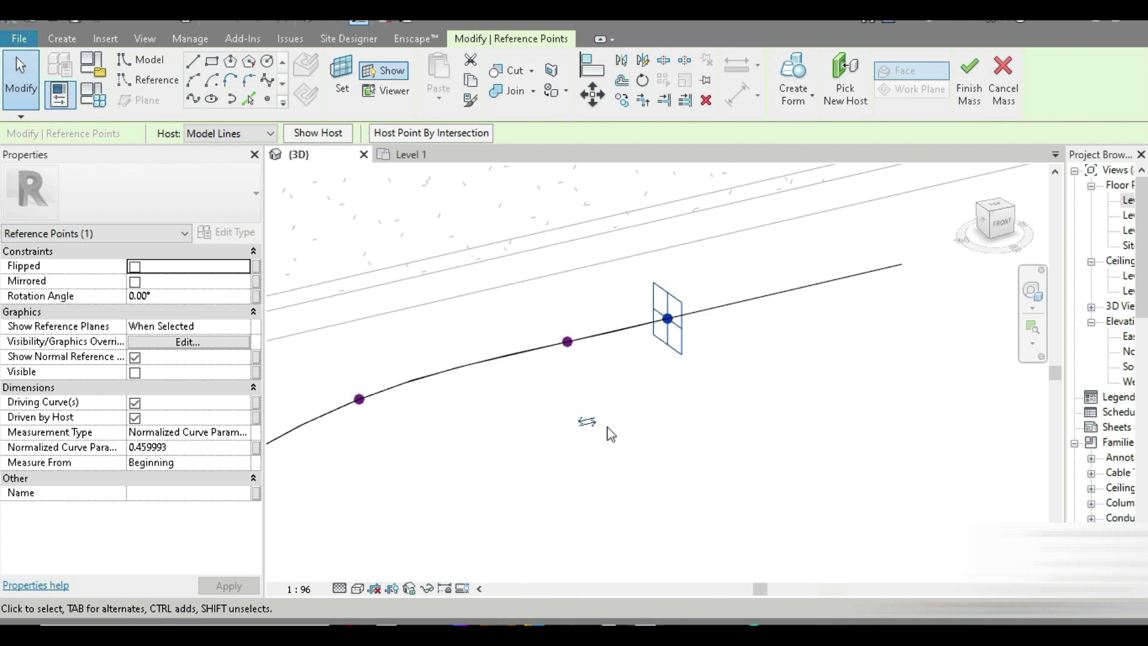
pyautogui.moveTo(678, 350); pyautogui.dragTo(930, 287)
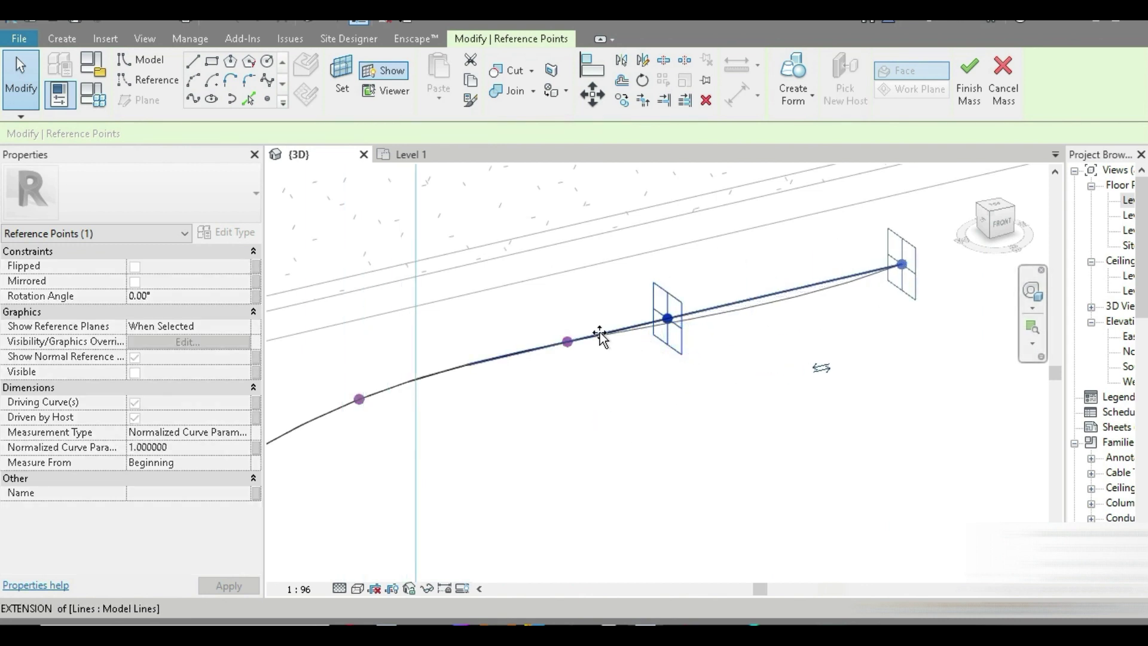
# Move the middle reference point about halfway along the curve and select the short upright line
pyautogui.click(567, 343)
pyautogui.moveTo(587, 378); pyautogui.dragTo(693, 431)
pyautogui.click(709, 444)
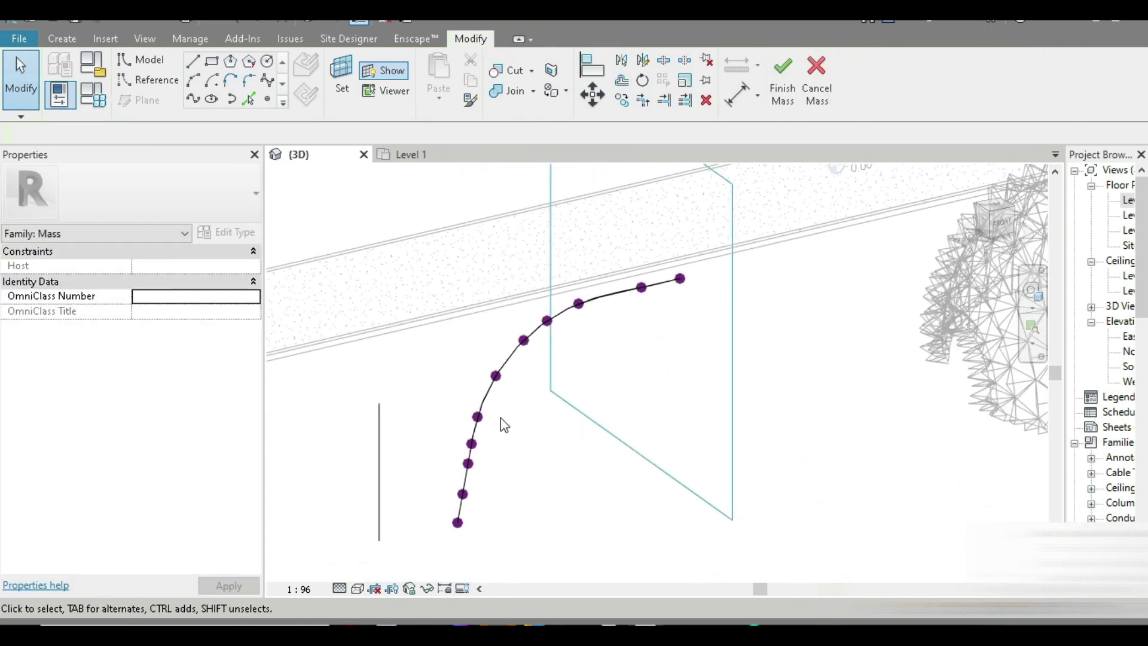
pyautogui.click(379, 500)
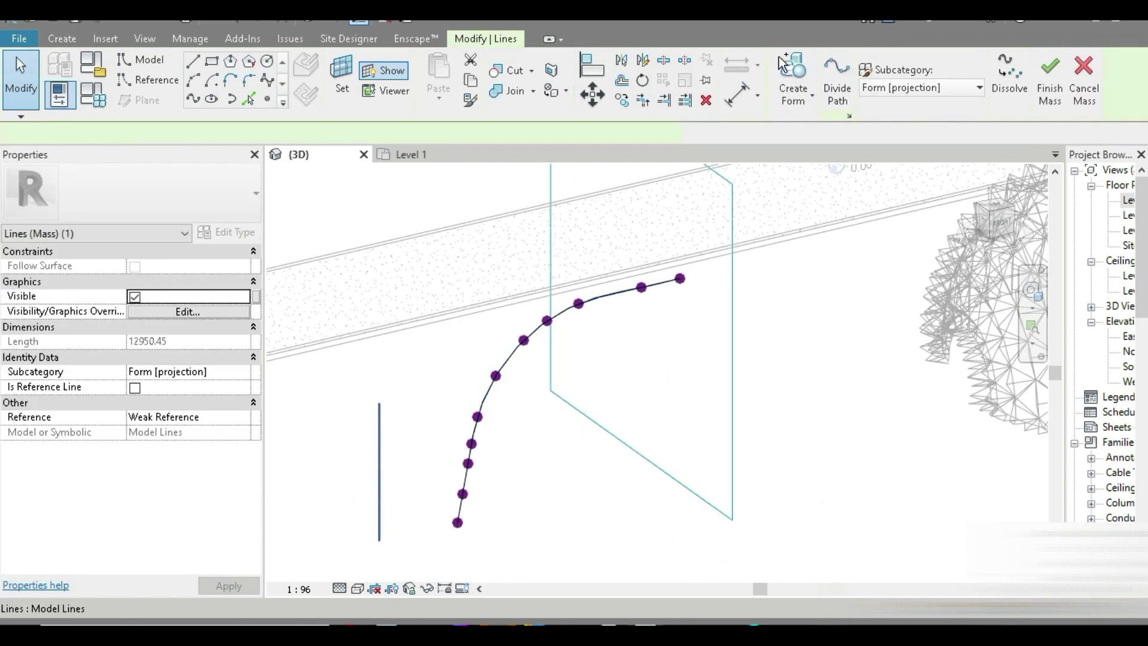
# Revolve the curved profile around the short upright line into a solid funnel form
pyautogui.click(795, 70)
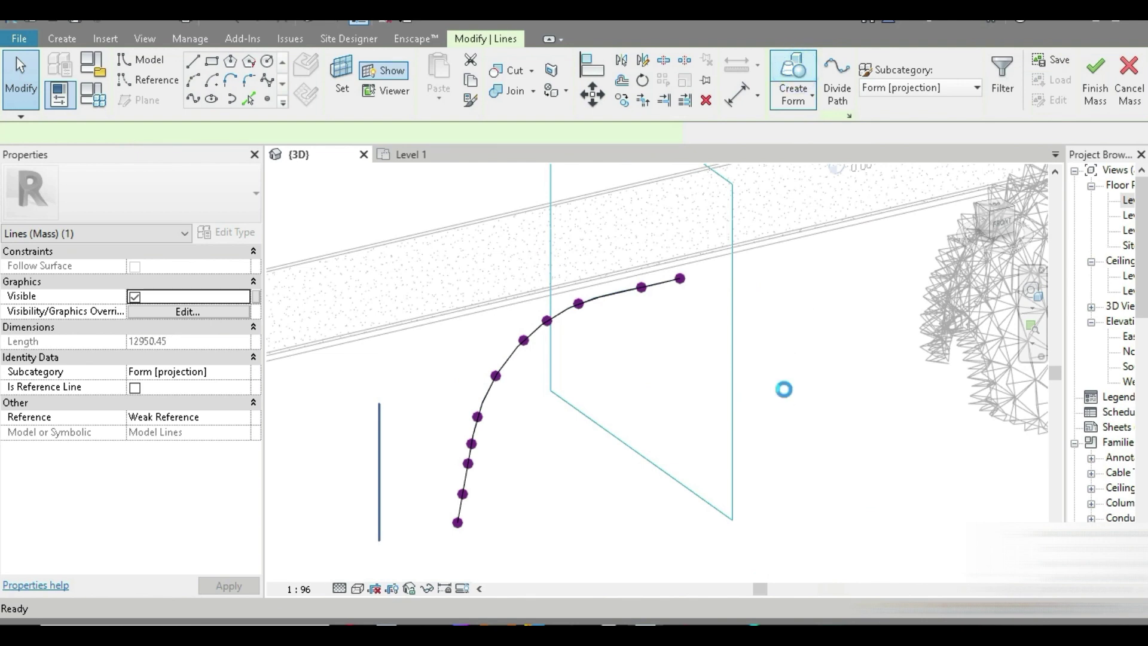
pyautogui.click(784, 392)
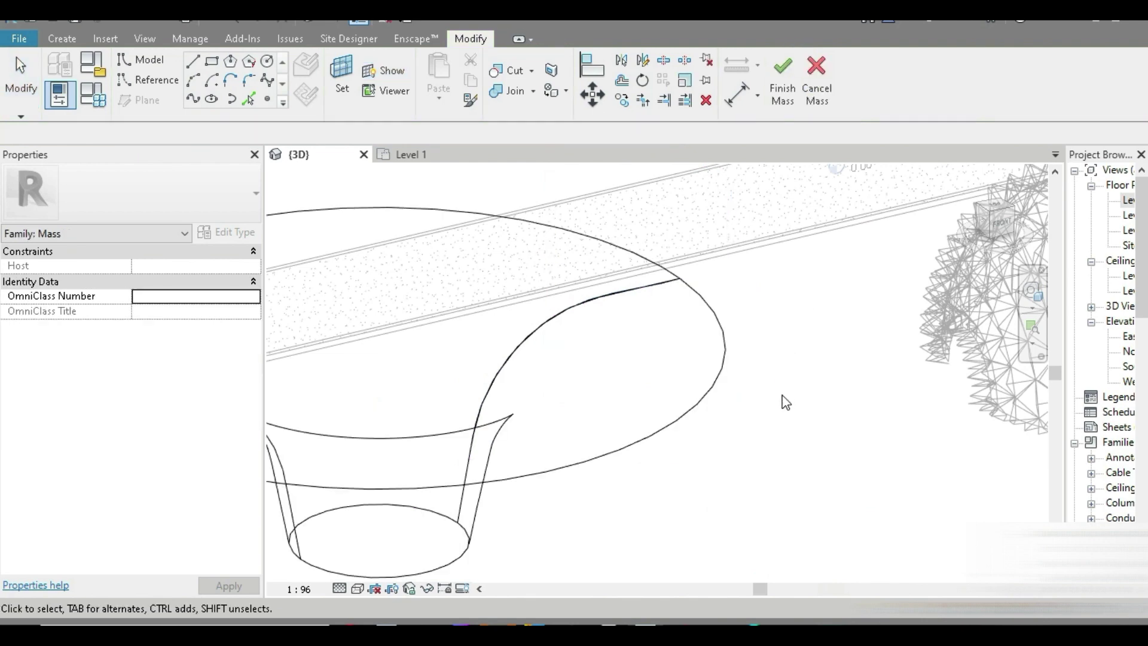
pyautogui.scroll(-5, 762, 457)
pyautogui.keyDown('shift'); pyautogui.moveTo(761, 475); pyautogui.dragTo(645, 553, button='middle'); pyautogui.keyUp('shift')
pyautogui.scroll(3, 645, 463)
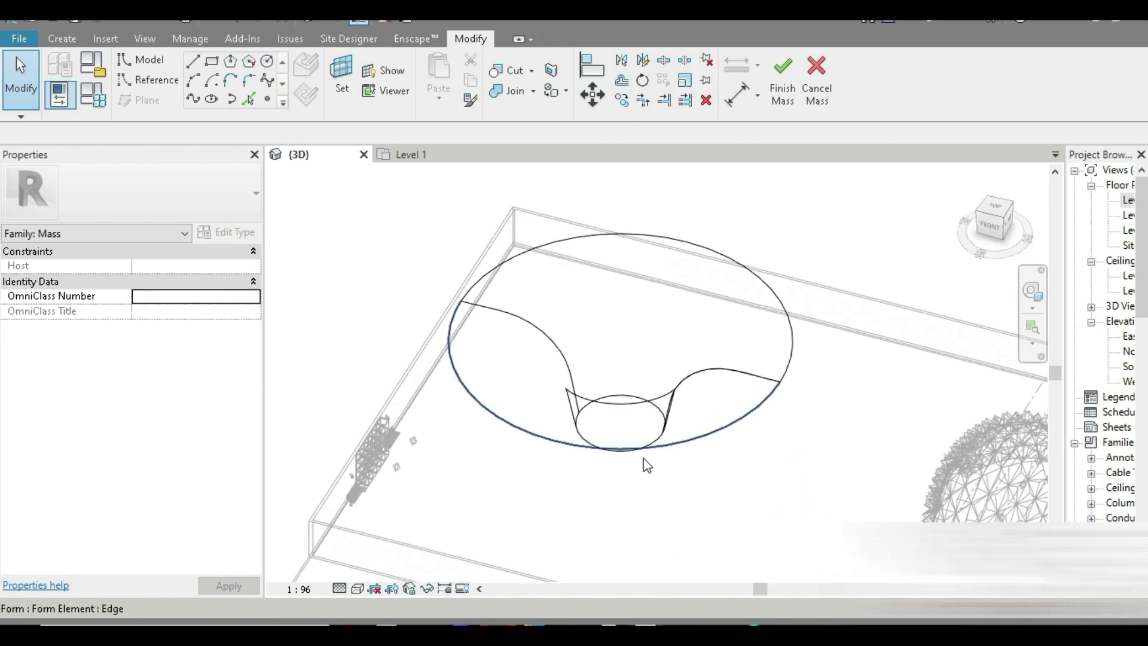
pyautogui.click(1138, 368)
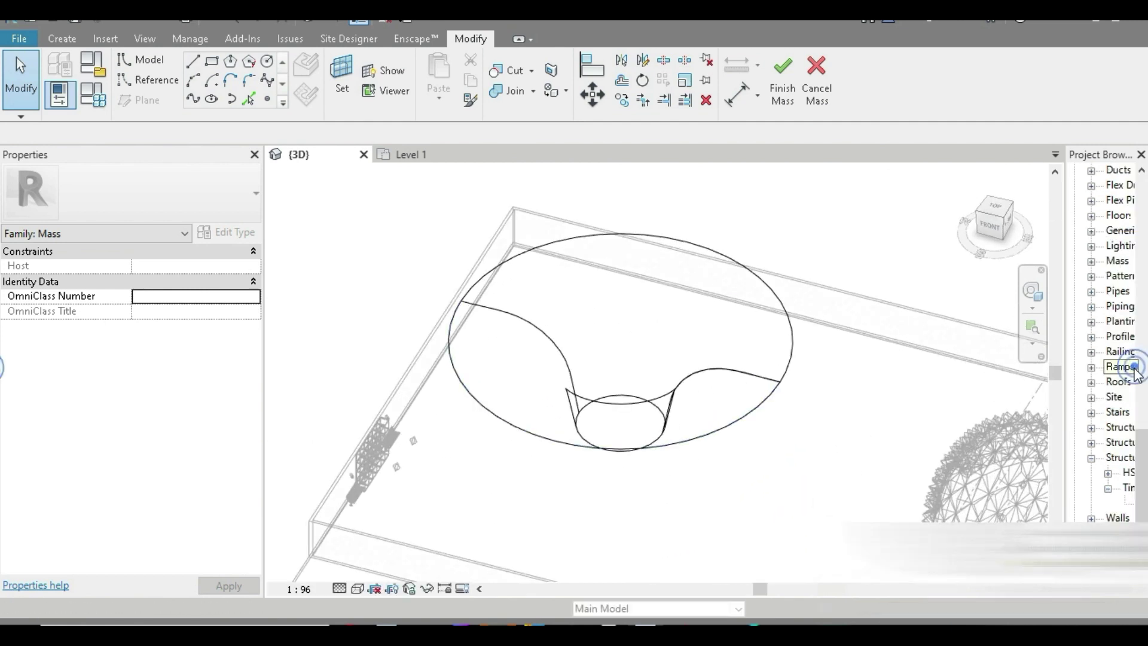
pyautogui.moveTo(1140, 471); pyautogui.dragTo(1133, 301)
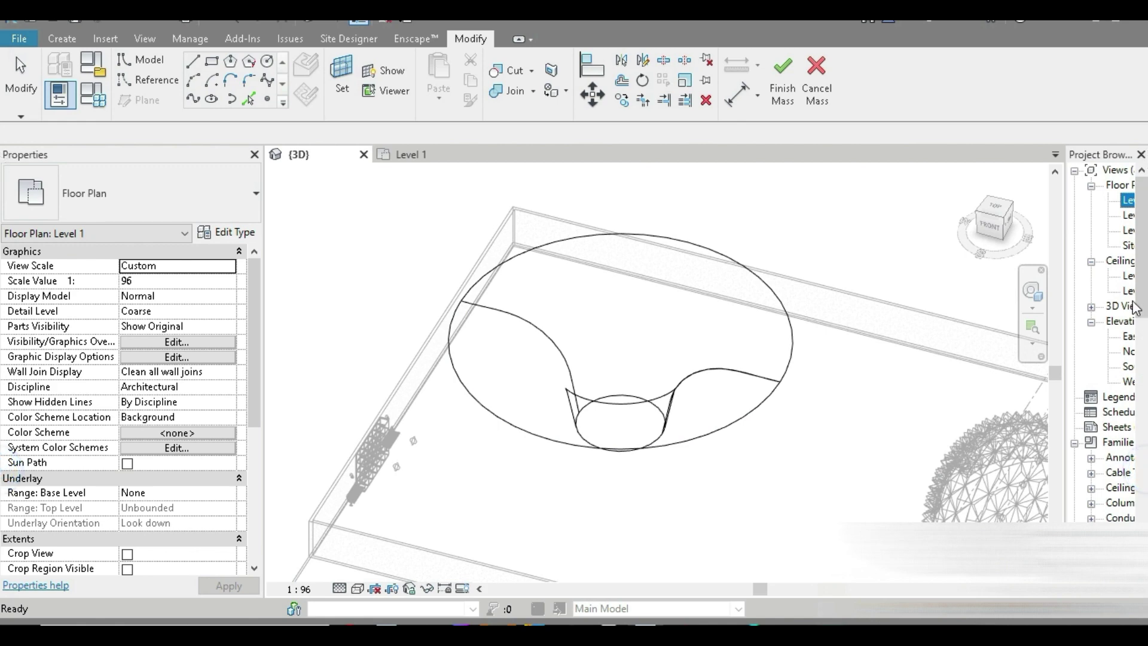
# In the South elevation, start a reference line on 'Reference Plane : arabic tree'
pyautogui.doubleClick(1126, 375)
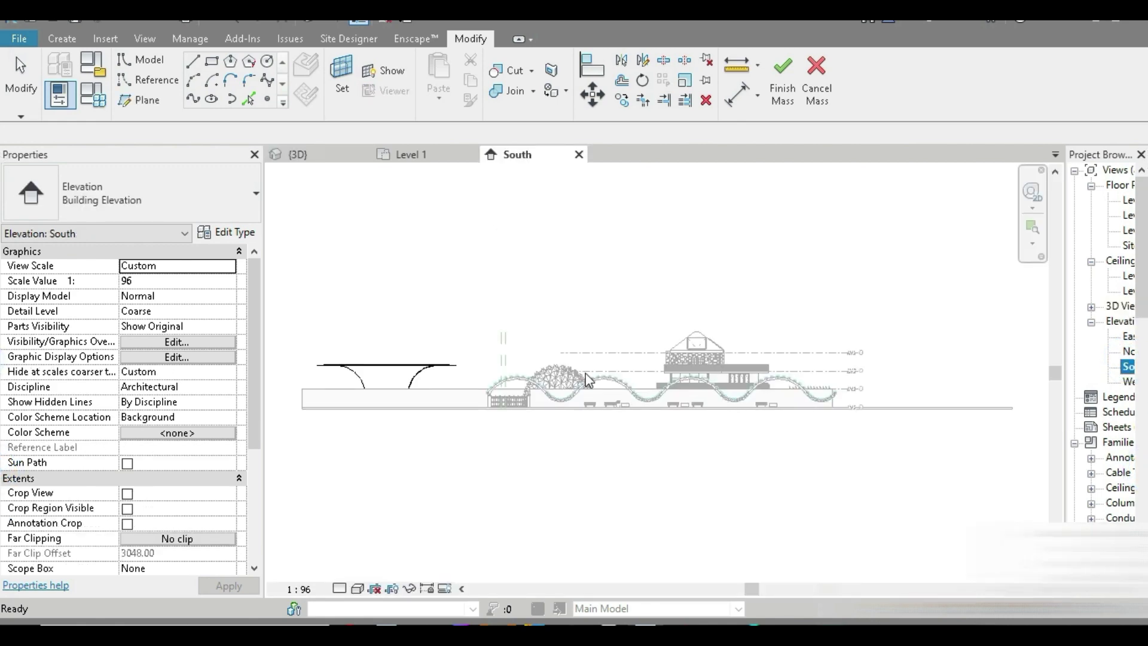
pyautogui.moveTo(294, 353); pyautogui.dragTo(462, 361, button='middle')
pyautogui.scroll(5, 626, 371)
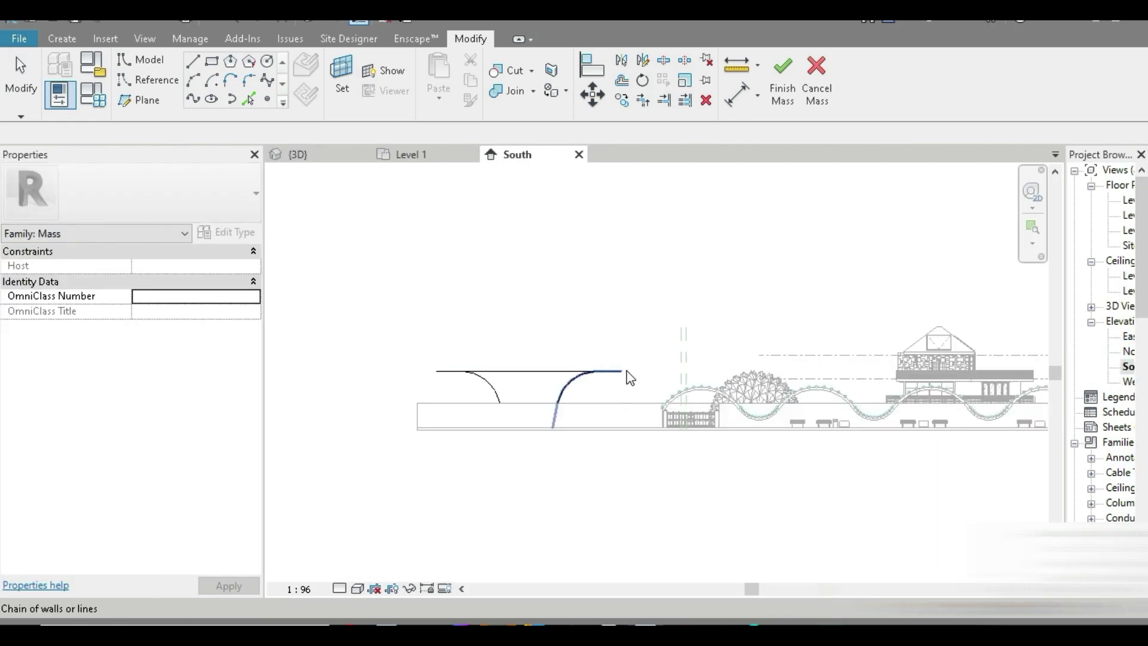
pyautogui.click(149, 79)
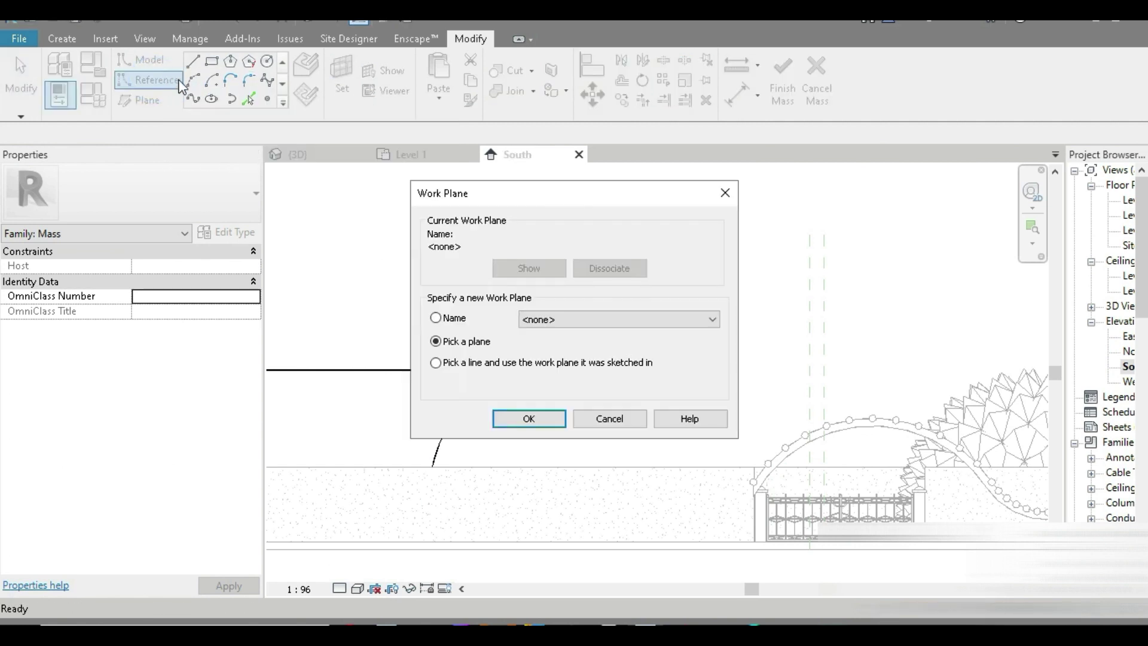
pyautogui.click(559, 319)
pyautogui.click(598, 410)
pyautogui.click(536, 419)
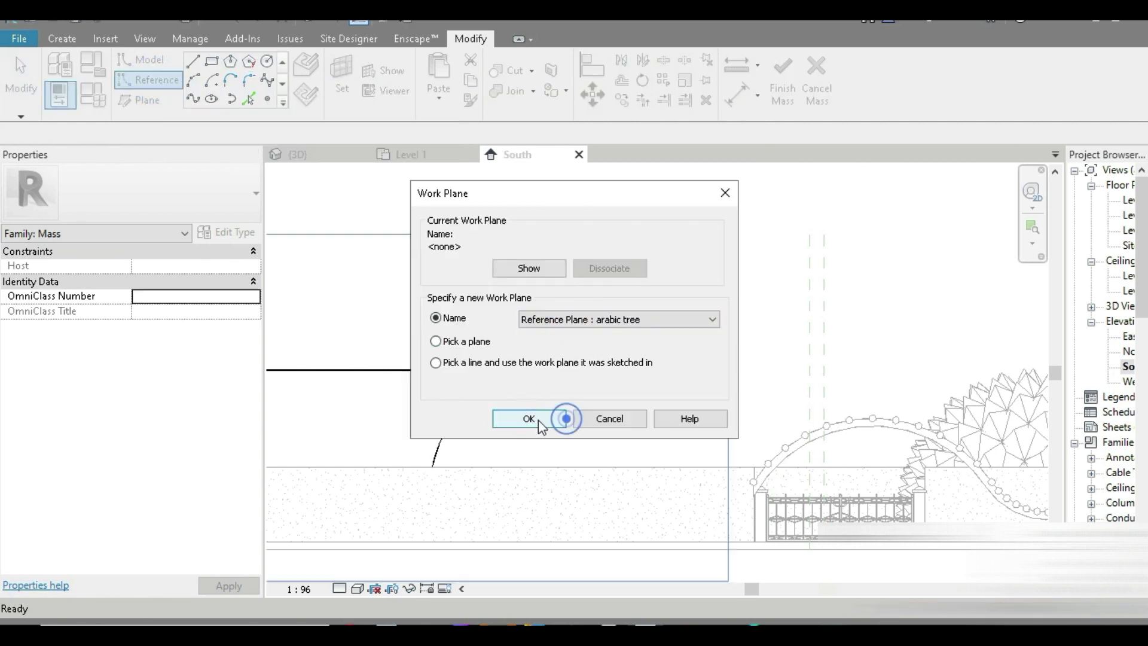
# Draw a short reference line outward from the profile's tip and return to {3D}
pyautogui.scroll(3, 664, 379)
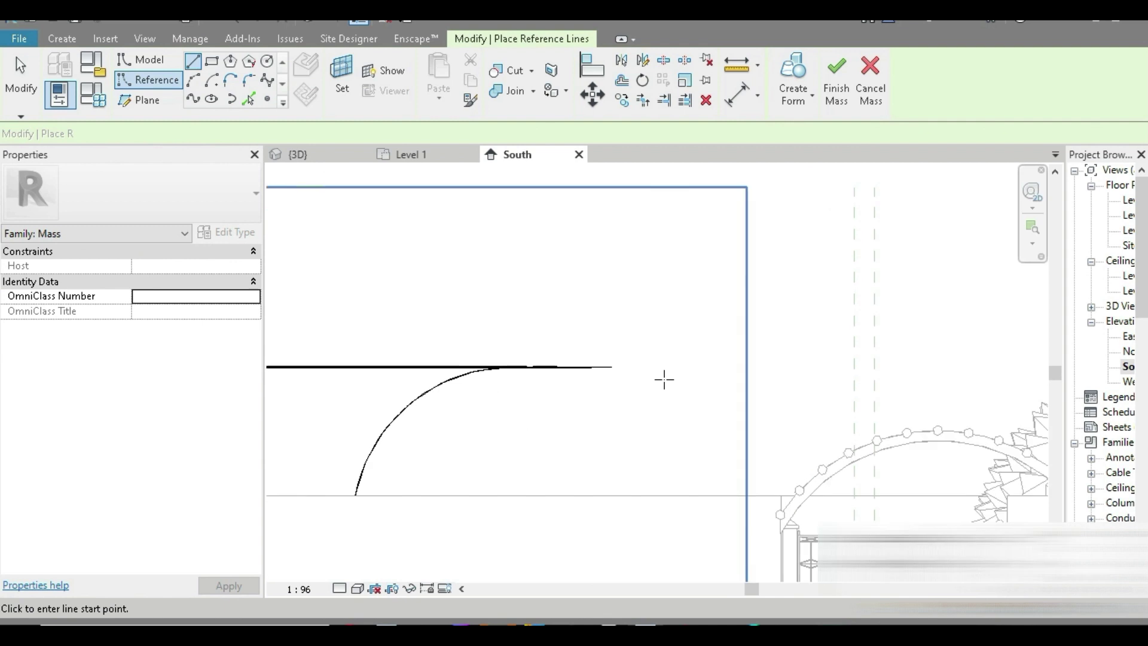
pyautogui.click(572, 358)
pyautogui.click(626, 354)
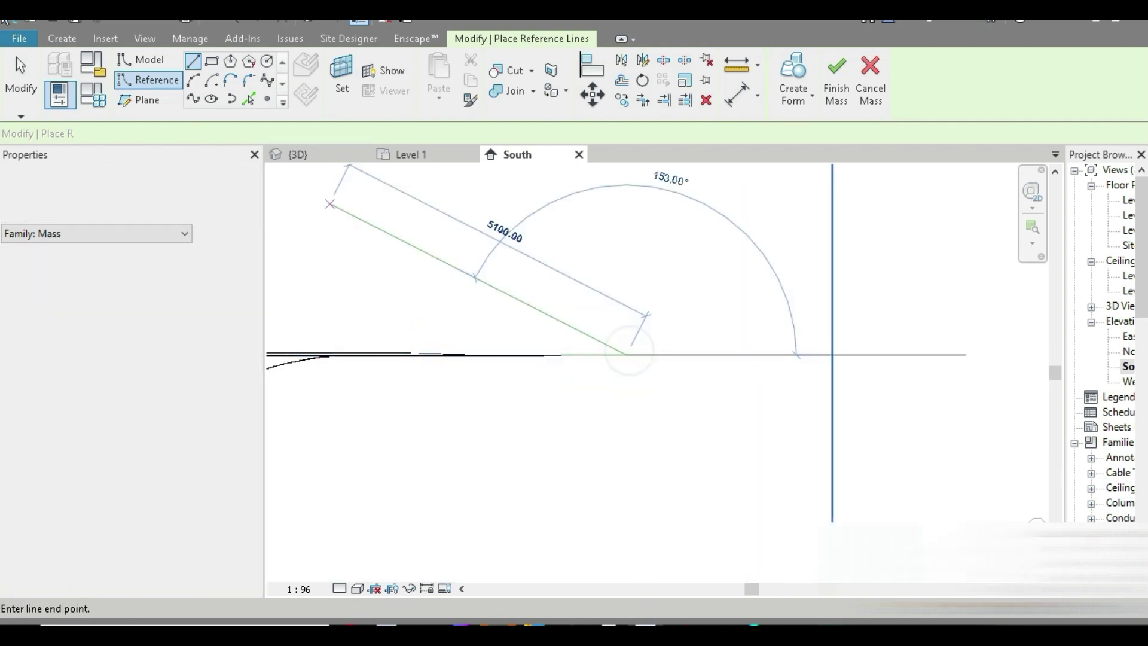
pyautogui.click(21, 81)
pyautogui.click(299, 154)
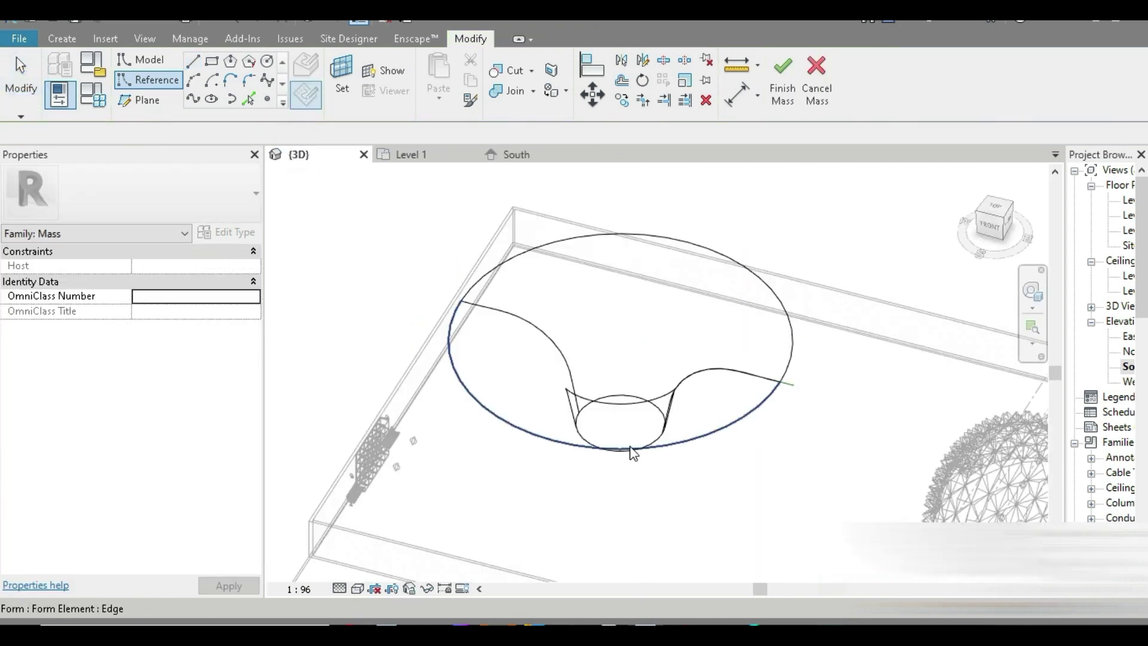
# Set the new reference line around the funnel's rim as the active work plane
pyautogui.click(803, 387)
pyautogui.scroll(5, 803, 386)
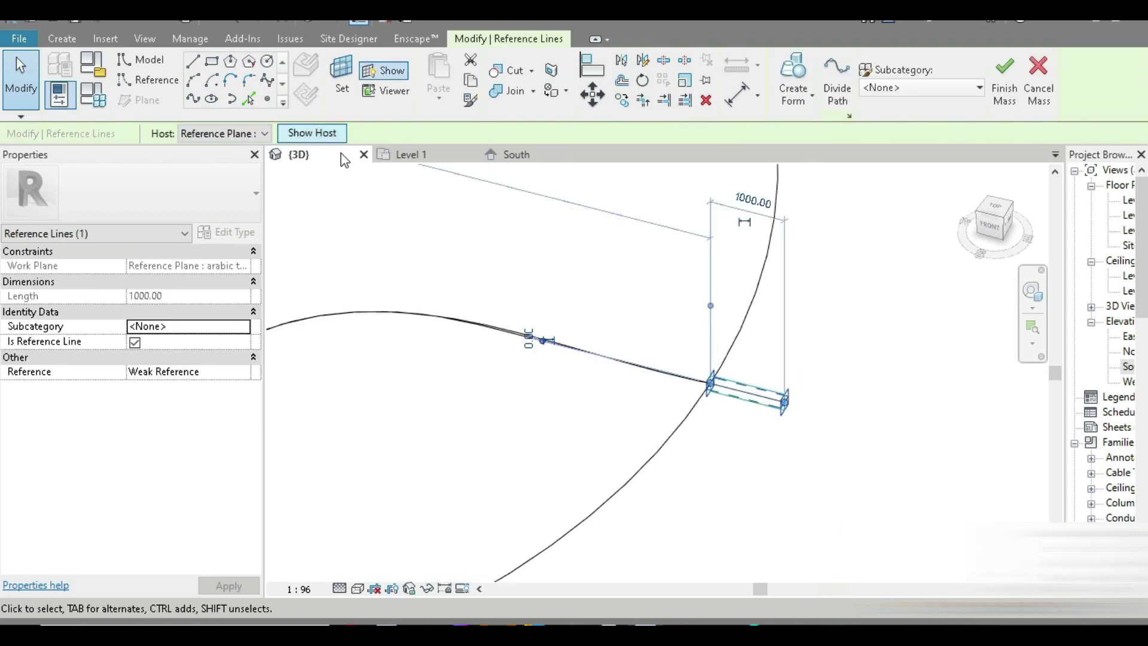
pyautogui.scroll(-2, 366, 410)
pyautogui.moveTo(366, 411); pyautogui.dragTo(711, 390, button='middle')
pyautogui.scroll(-3, 717, 395)
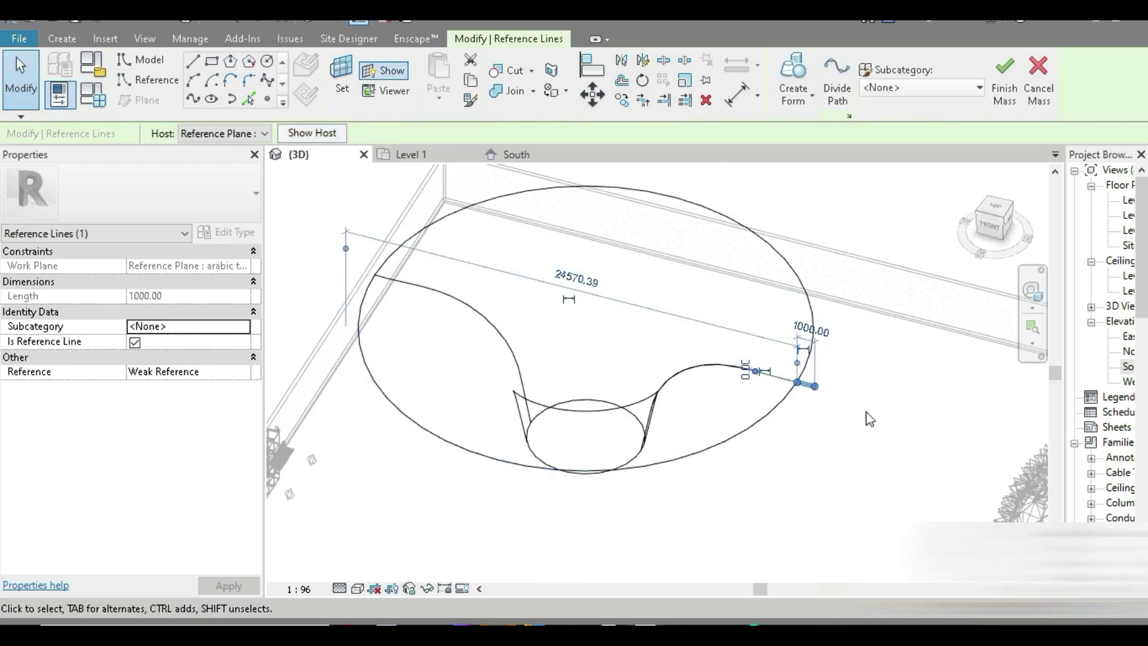
pyautogui.scroll(8, 814, 384)
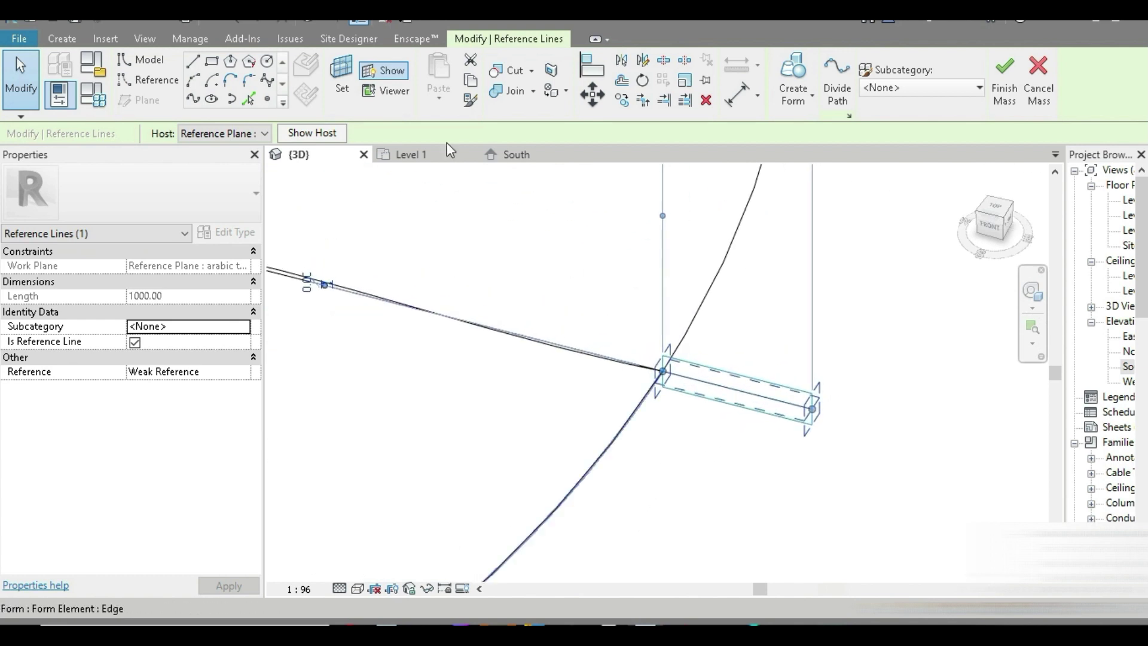
pyautogui.click(342, 81)
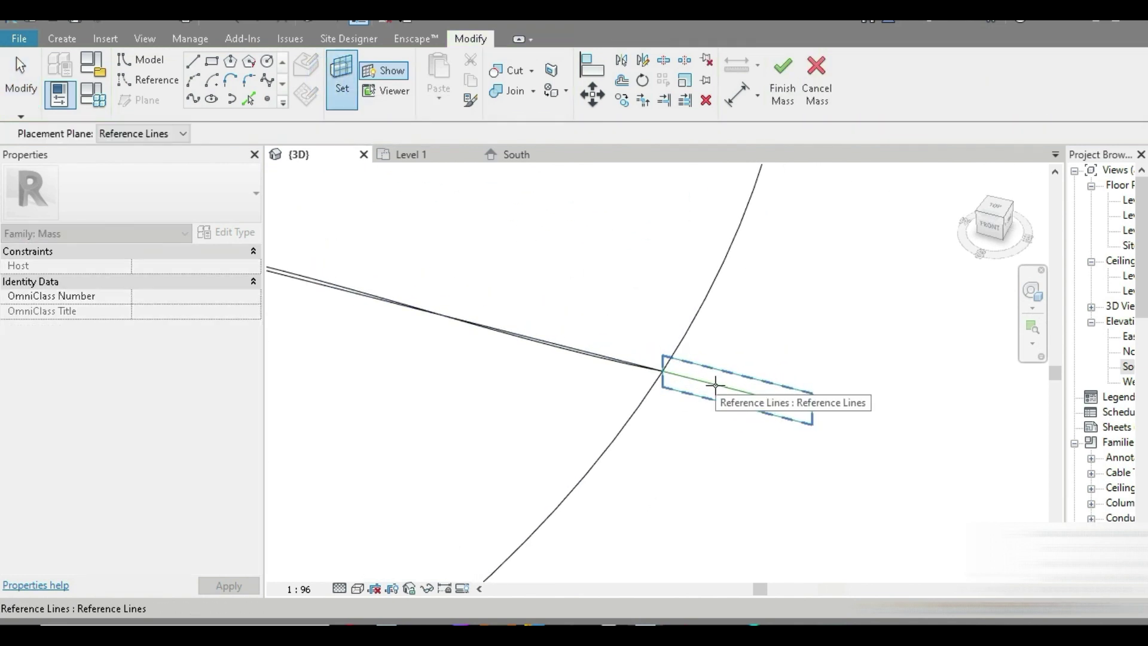
pyautogui.click(715, 385)
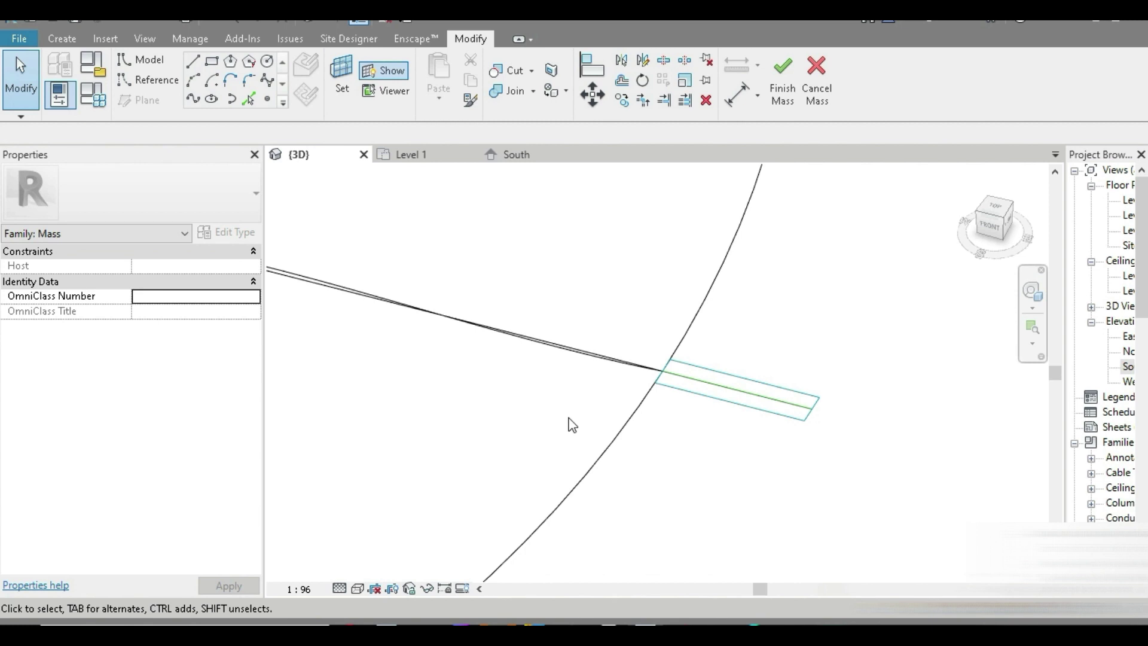
pyautogui.scroll(-2, 568, 422)
pyautogui.scroll(-2, 350, 326)
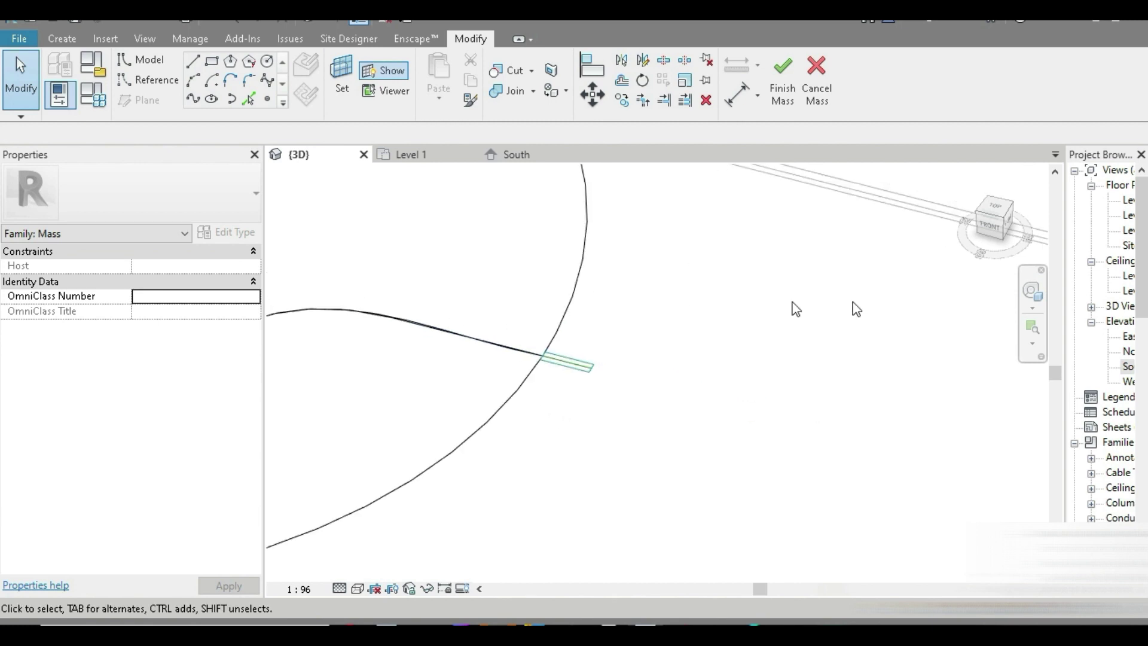
# In Top view, draw a circle of radius 14433.76 centred on the funnel's base
pyautogui.click(997, 212)
pyautogui.click(267, 61)
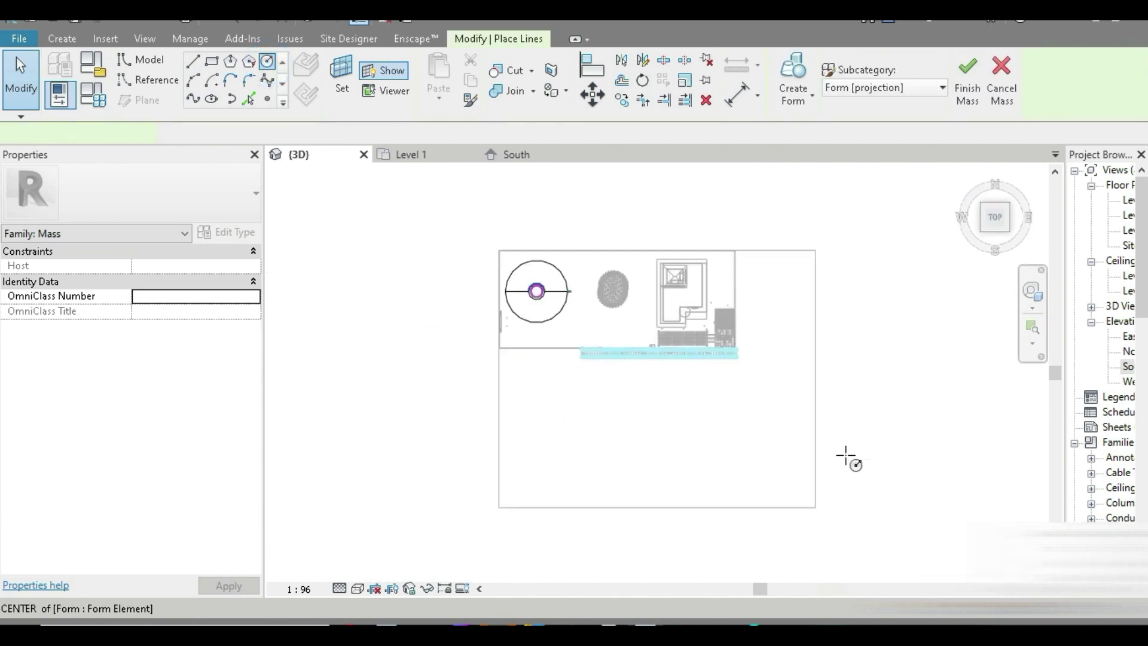
pyautogui.scroll(5, 549, 283)
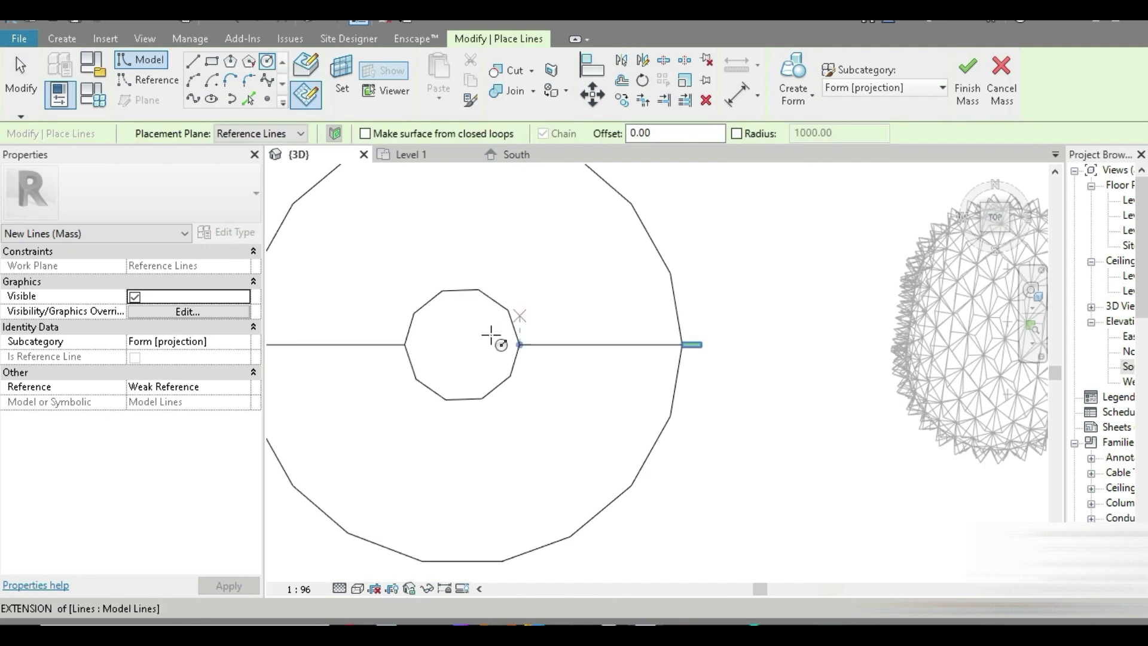
pyautogui.click(461, 345)
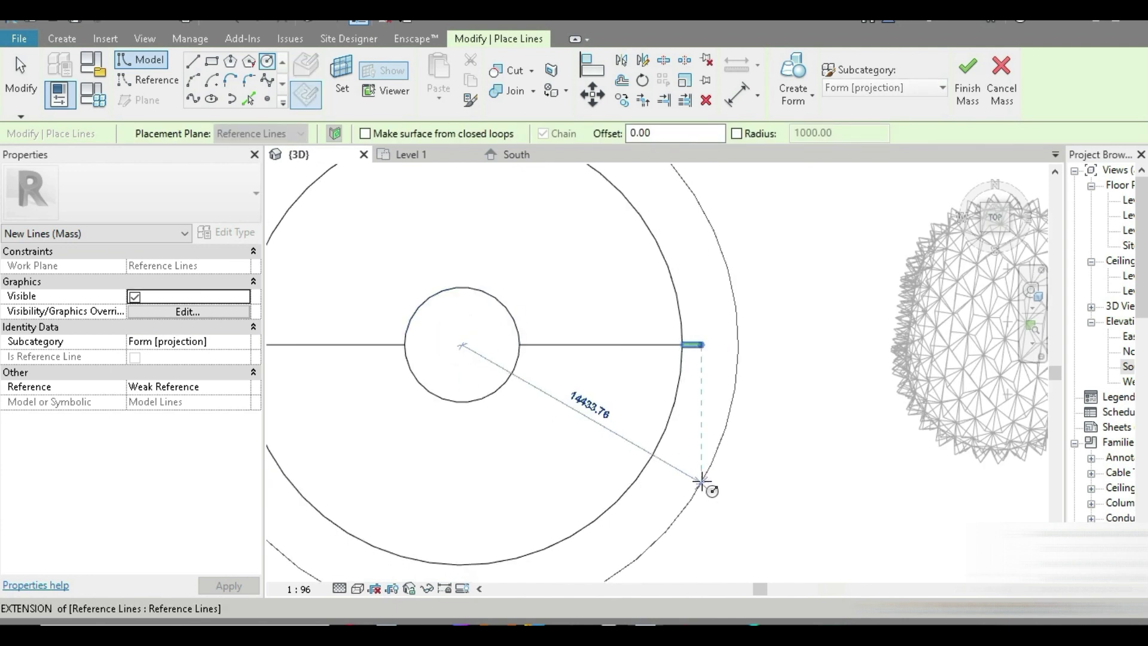
pyautogui.click(700, 480)
pyautogui.press('Escape')
pyautogui.press('Escape')
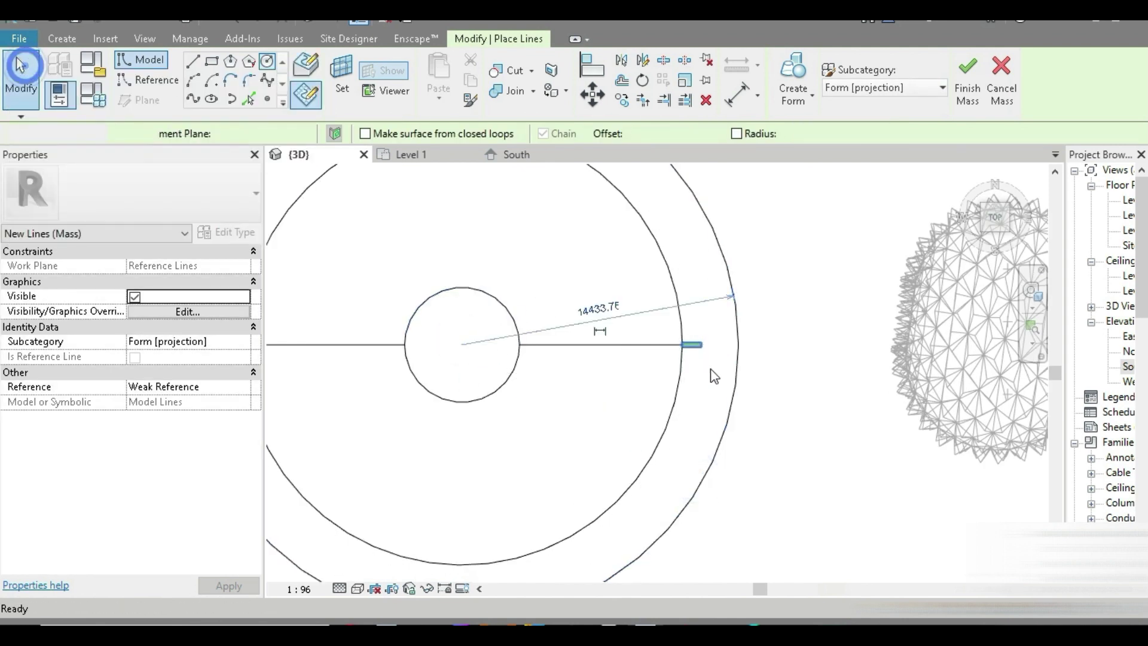
pyautogui.click(653, 465)
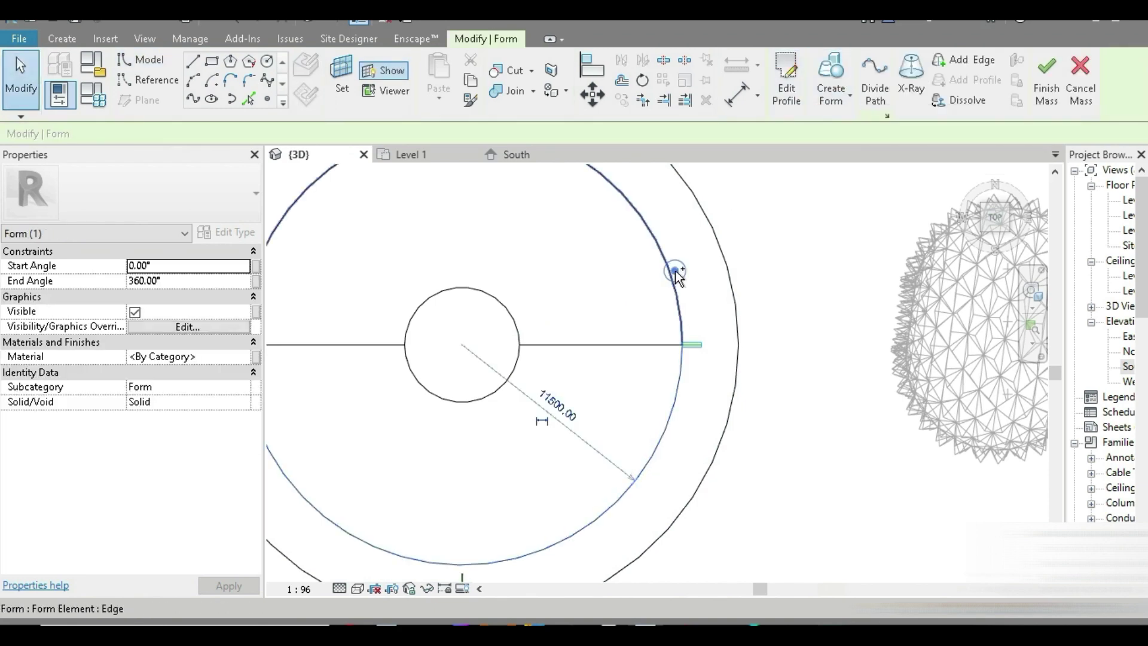
# Select the whole funnel form and divide its surface into a 12 by 12 U/V grid
pyautogui.scroll(-2, 798, 358)
pyautogui.keyDown('shift'); pyautogui.moveTo(797, 400); pyautogui.dragTo(416, 239, button='middle'); pyautogui.keyUp('shift')
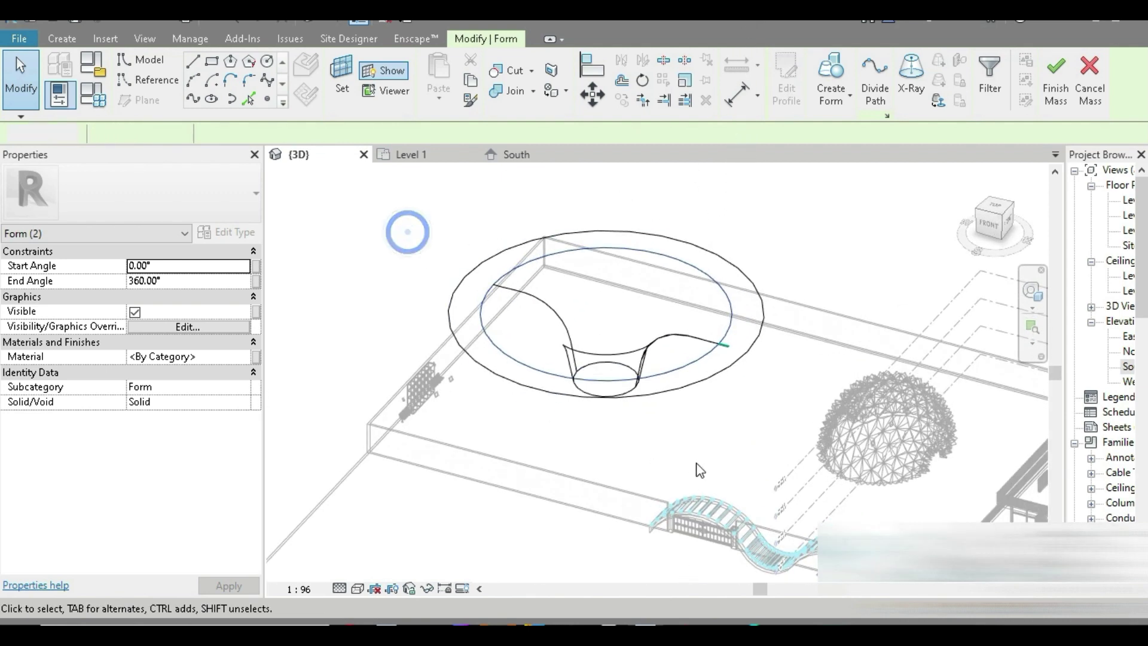
pyautogui.keyDown('shift'); pyautogui.moveTo(668, 417); pyautogui.dragTo(649, 379, button='middle'); pyautogui.keyUp('shift')
pyautogui.scroll(3, 648, 376)
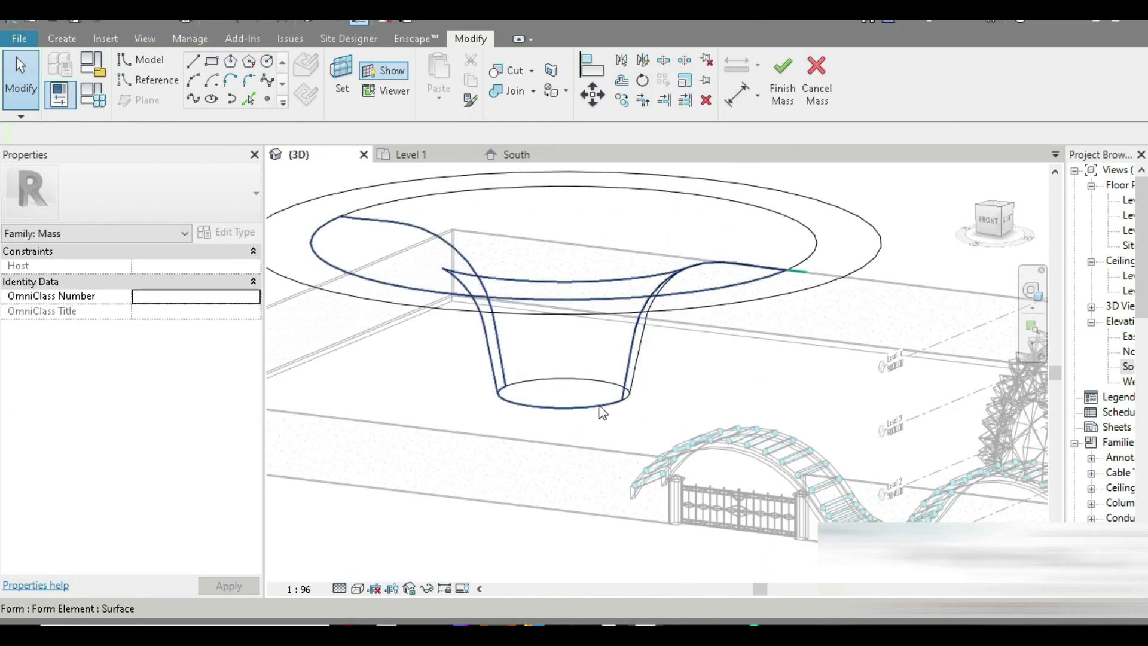
pyautogui.press('Tab')
pyautogui.click(600, 413)
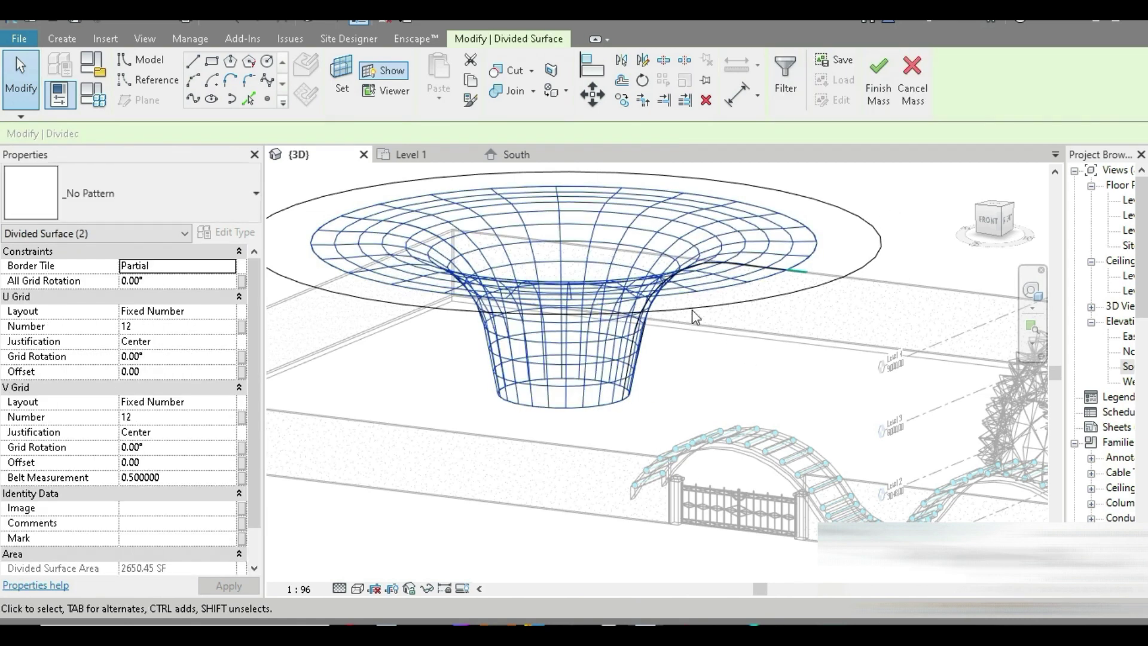
pyautogui.keyDown('shift'); pyautogui.moveTo(696, 315); pyautogui.dragTo(691, 348, button='middle'); pyautogui.keyUp('shift')
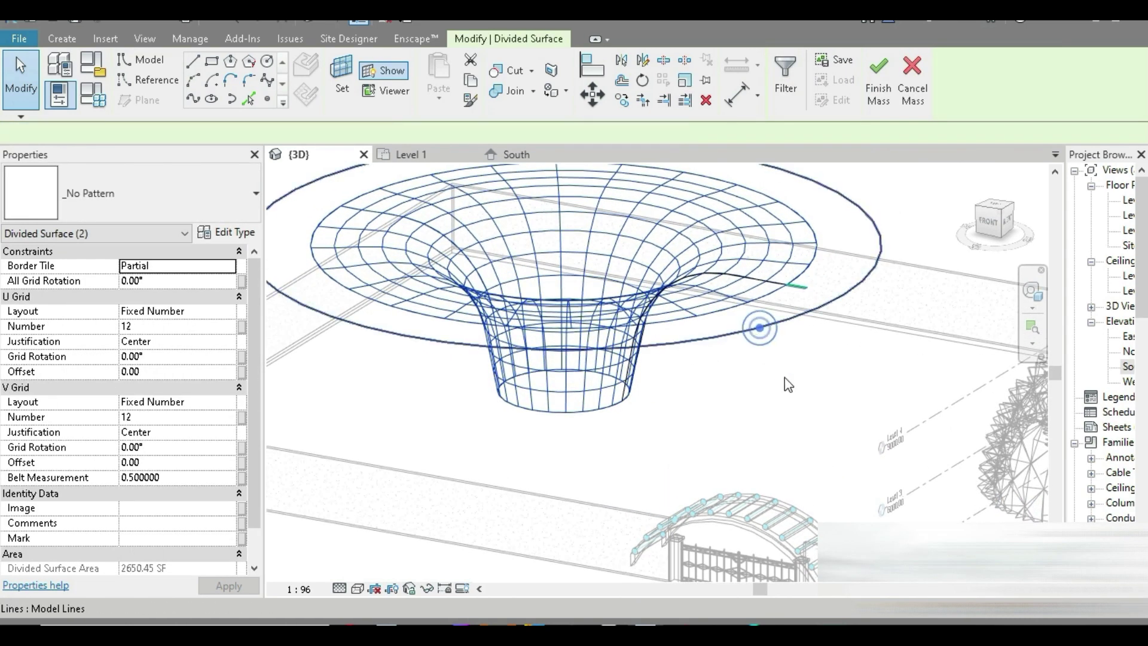
pyautogui.click(759, 326)
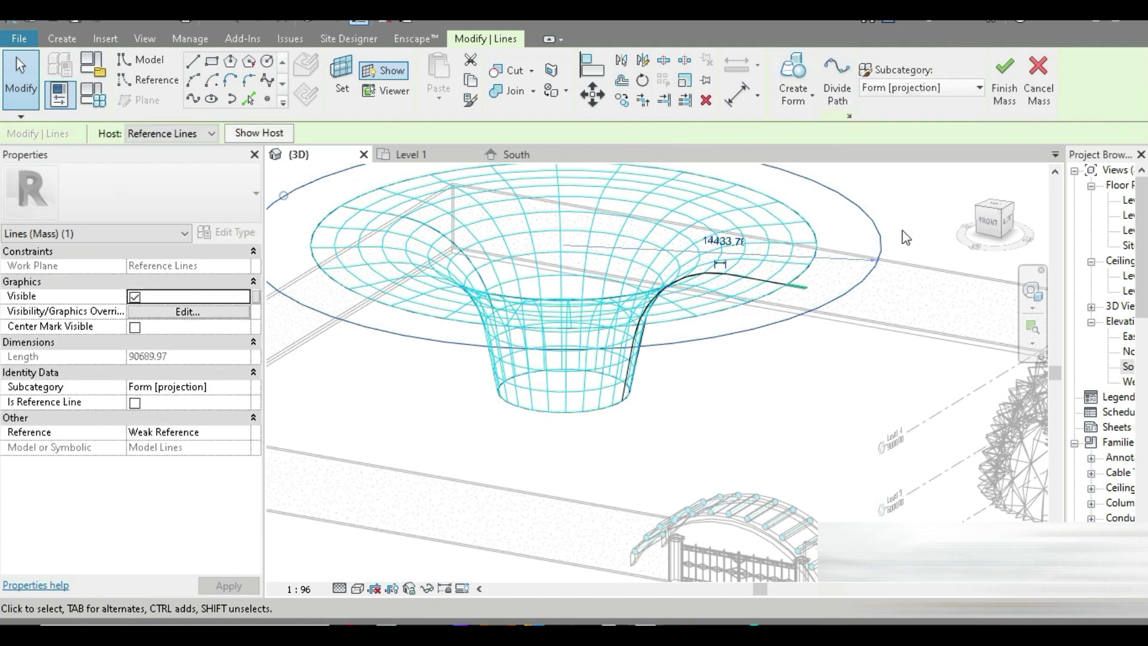
# Select the loose ellipse and move it away from the funnel
pyautogui.press('Escape')
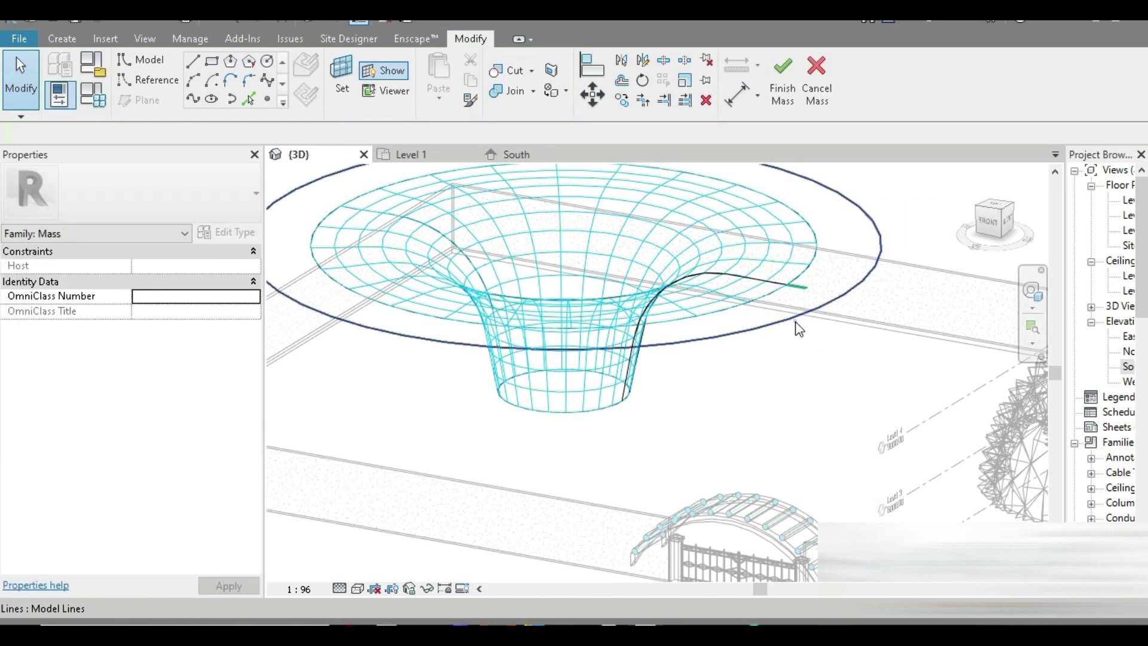
pyautogui.click(799, 328)
pyautogui.press('Escape')
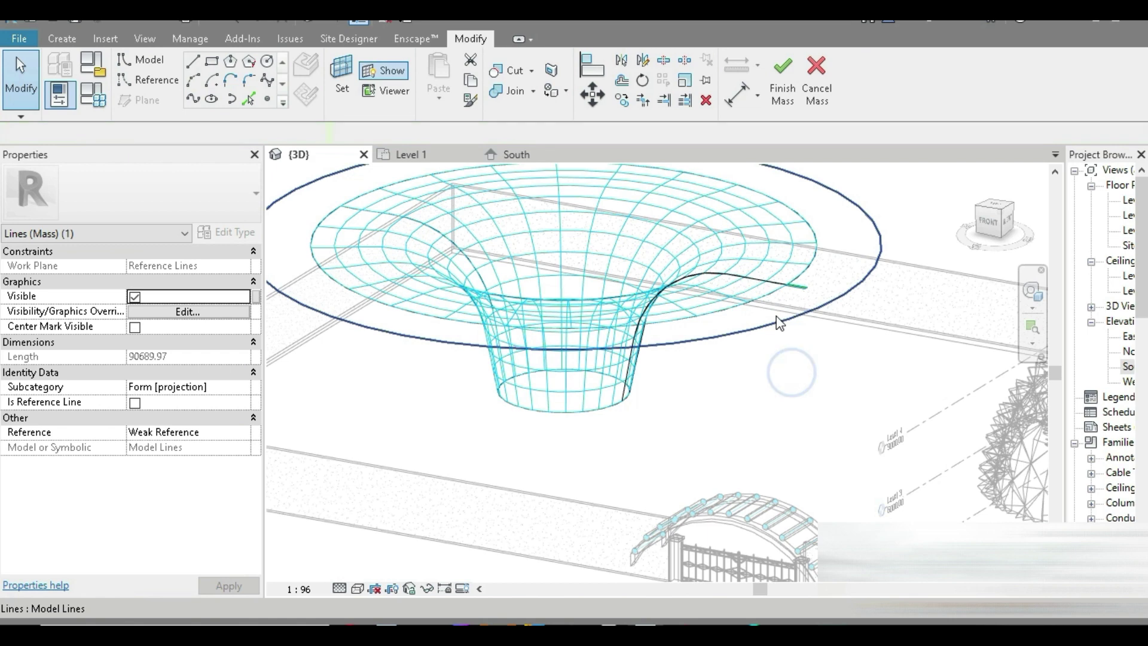
pyautogui.click(776, 321)
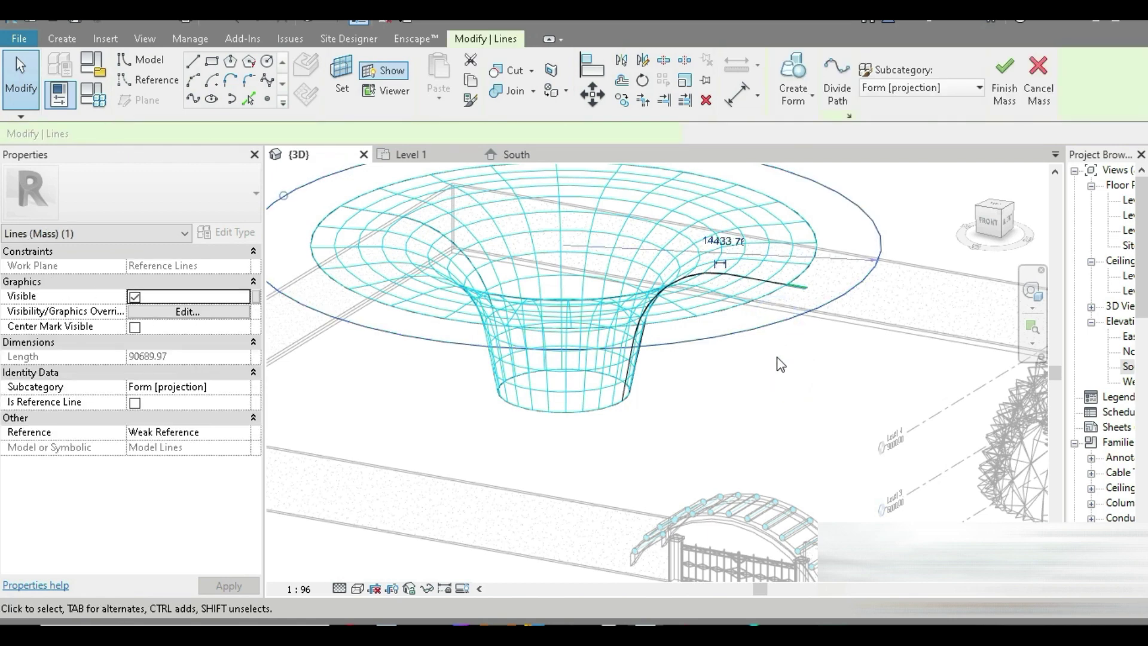
pyautogui.scroll(-3, 783, 377)
pyautogui.press('Escape')
pyautogui.moveTo(785, 381)
pyautogui.keyDown('shift'); pyautogui.mouseDown(button='middle')
pyautogui.moveTo(793, 443)
pyautogui.moveTo(777, 385)
pyautogui.mouseUp(button='middle'); pyautogui.keyUp('shift')
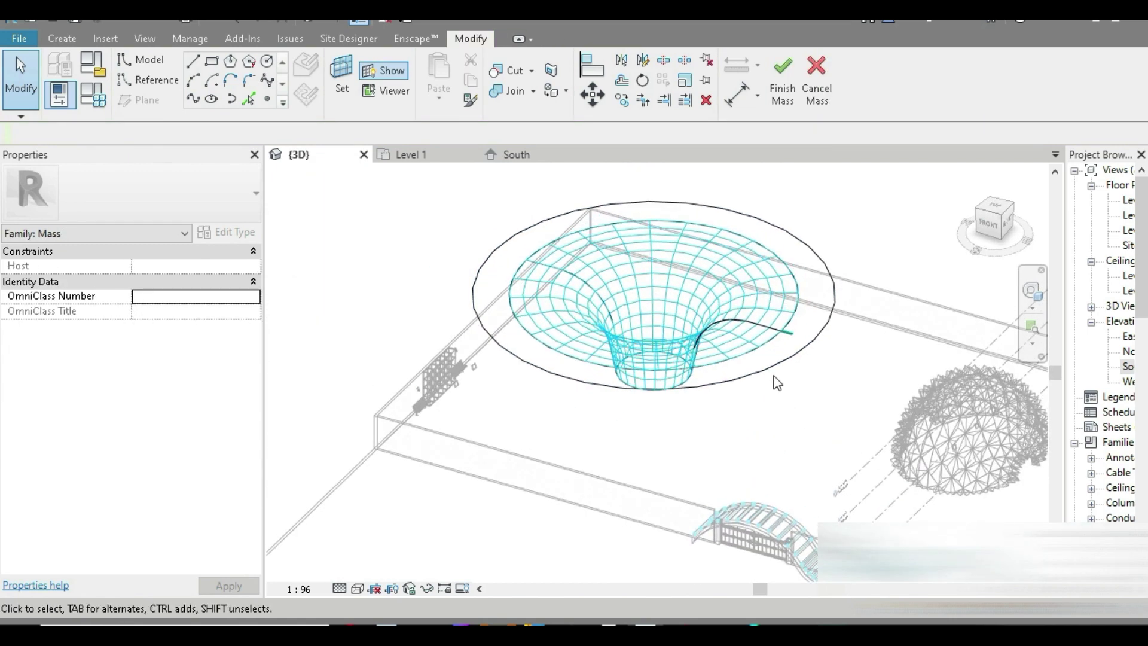
pyautogui.moveTo(580, 318); pyautogui.dragTo(530, 307)
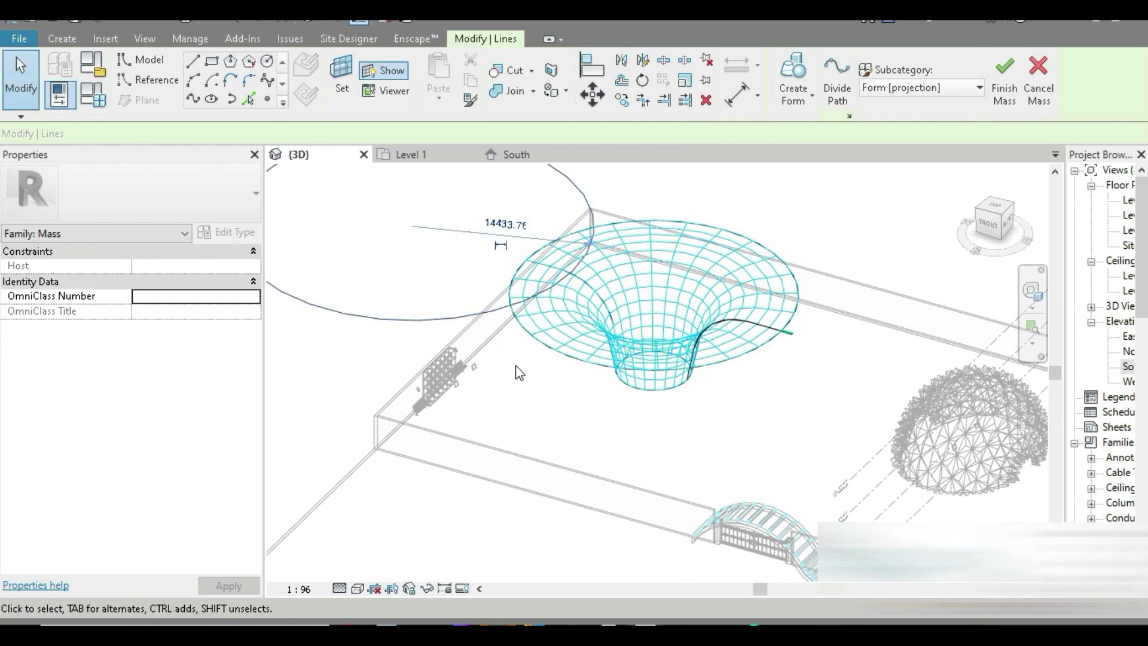
pyautogui.moveTo(516, 366); pyautogui.dragTo(550, 429, button='middle')
# Extrude the ellipse into a solid cylinder form
pyautogui.click(799, 68)
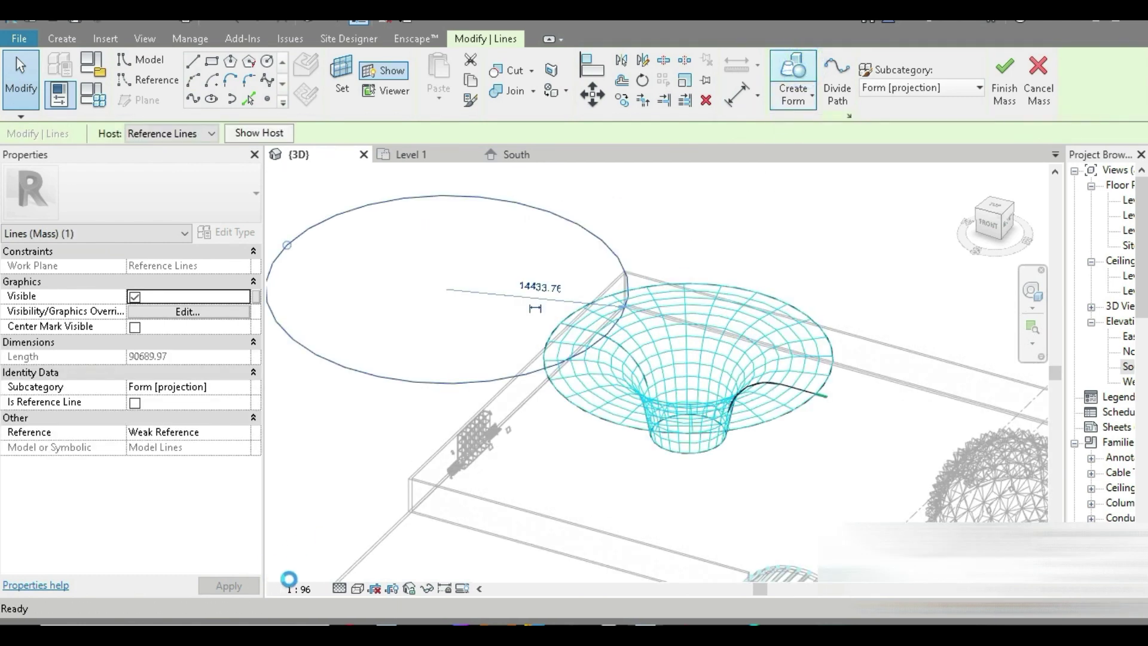
pyautogui.moveTo(411, 478); pyautogui.dragTo(439, 509, button='middle')
pyautogui.click(383, 493)
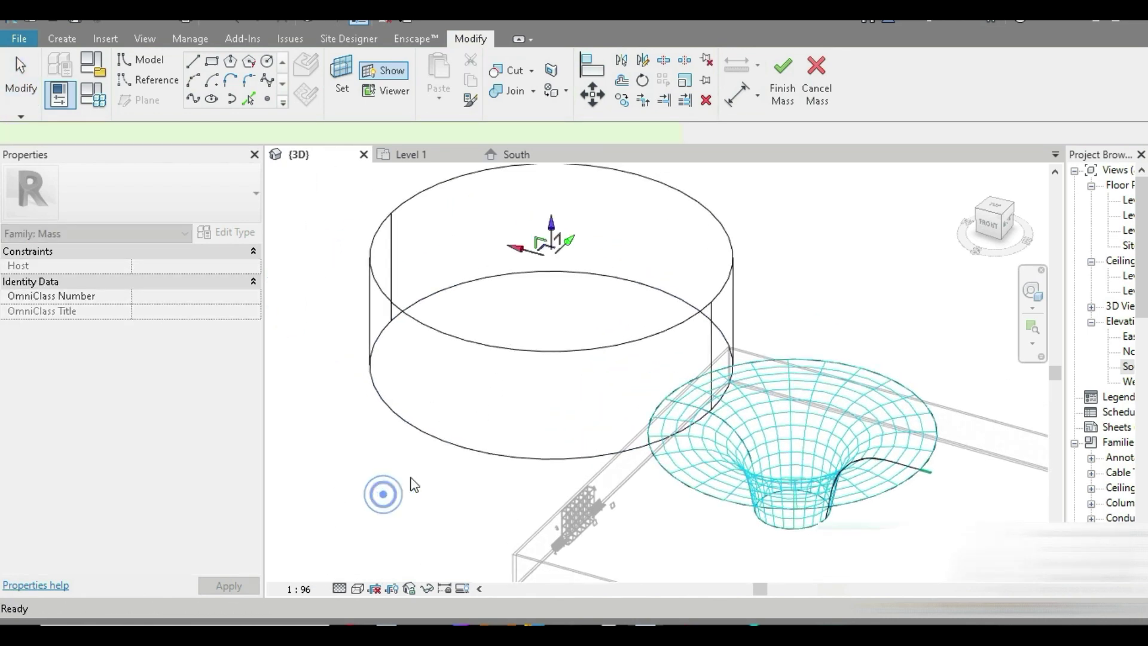
pyautogui.click(534, 263)
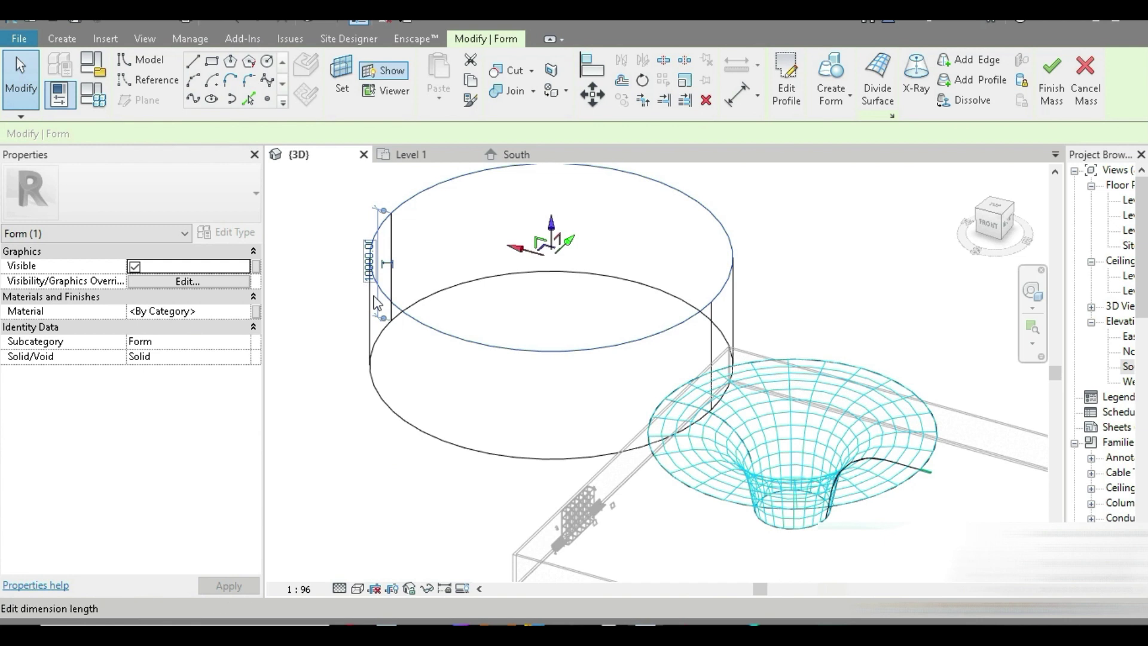
pyautogui.click(342, 473)
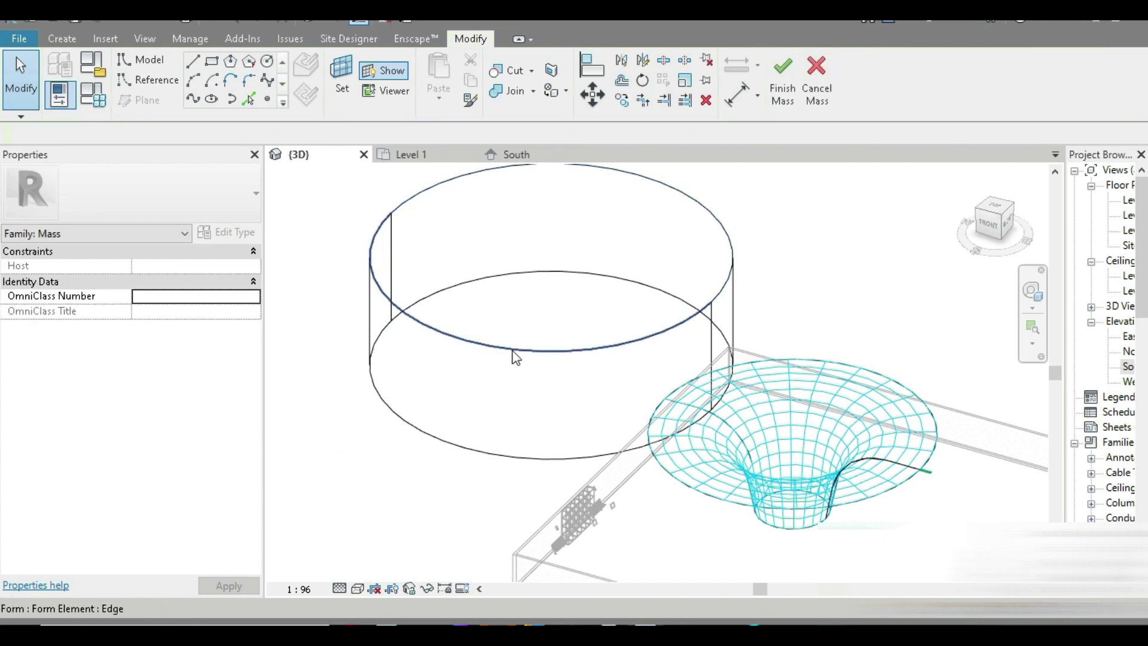
pyautogui.click(513, 351)
pyautogui.click(437, 506)
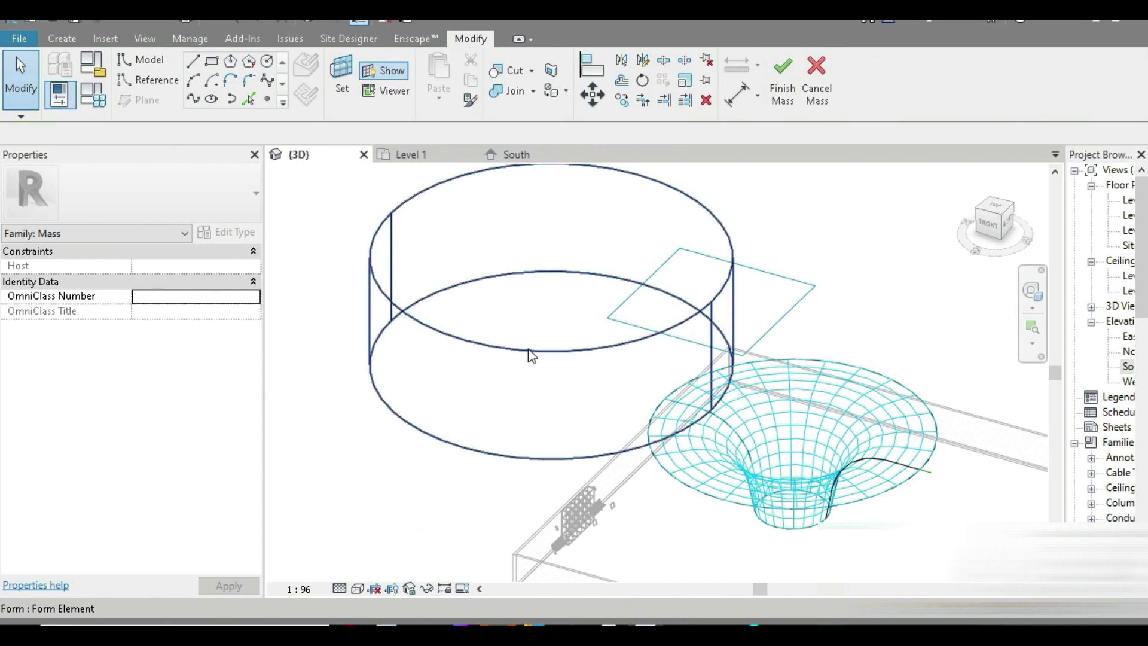
# Reduce the cylinder's height to 1" (25.4), divide its surface 12 by 12, and close other views
pyautogui.click(529, 353)
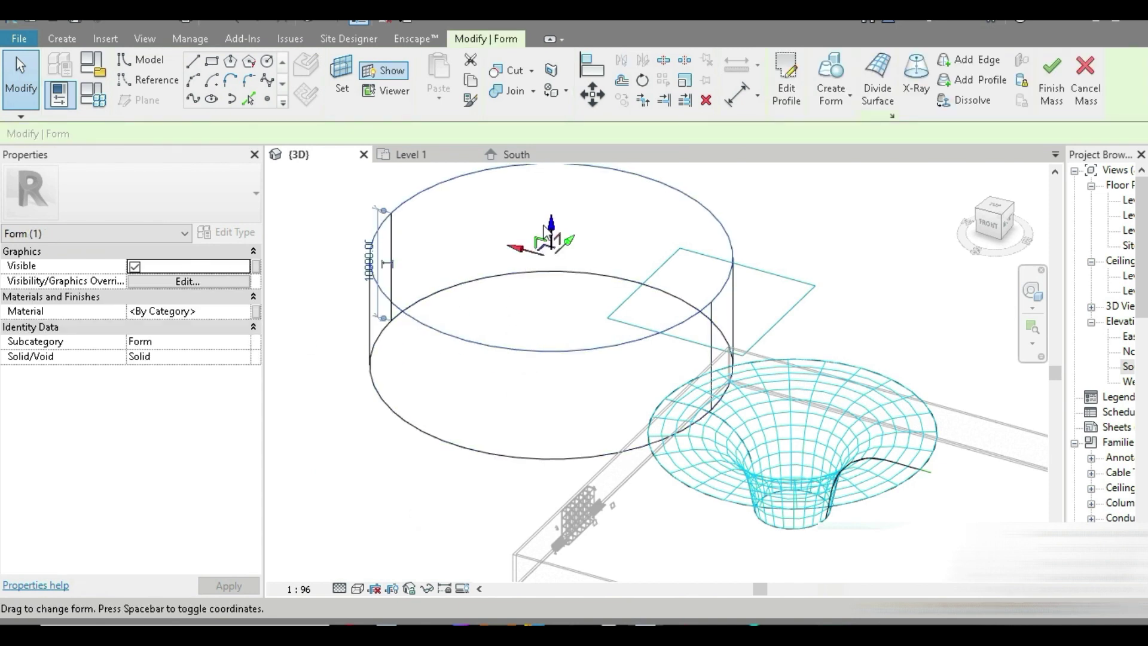
pyautogui.moveTo(551, 222); pyautogui.dragTo(557, 299)
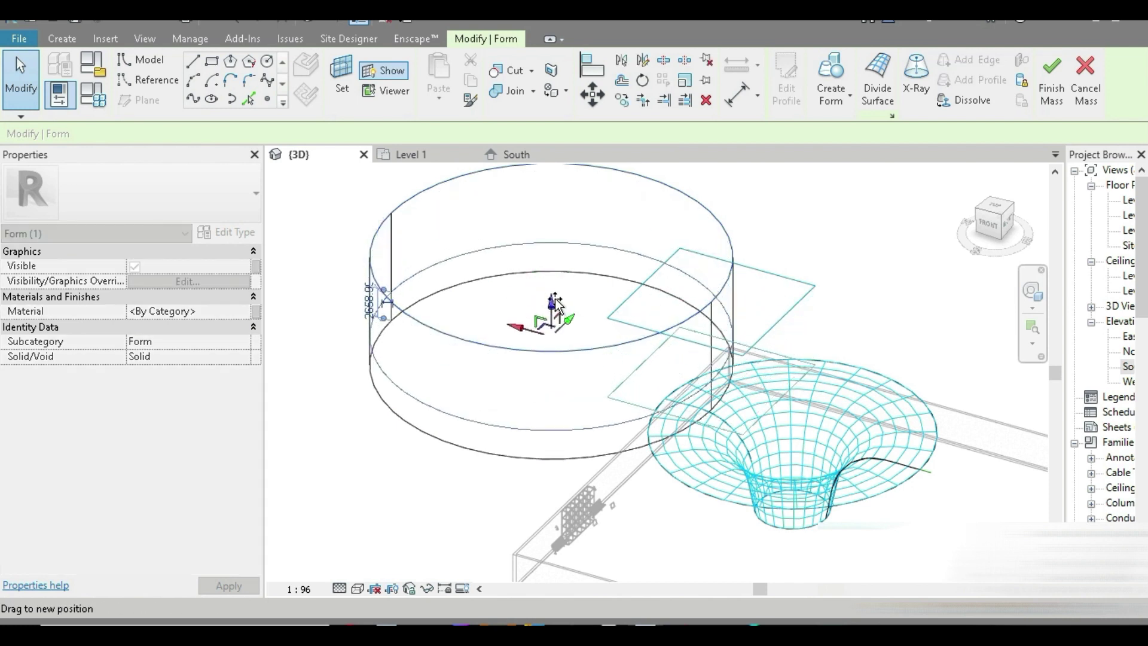
pyautogui.click(369, 301)
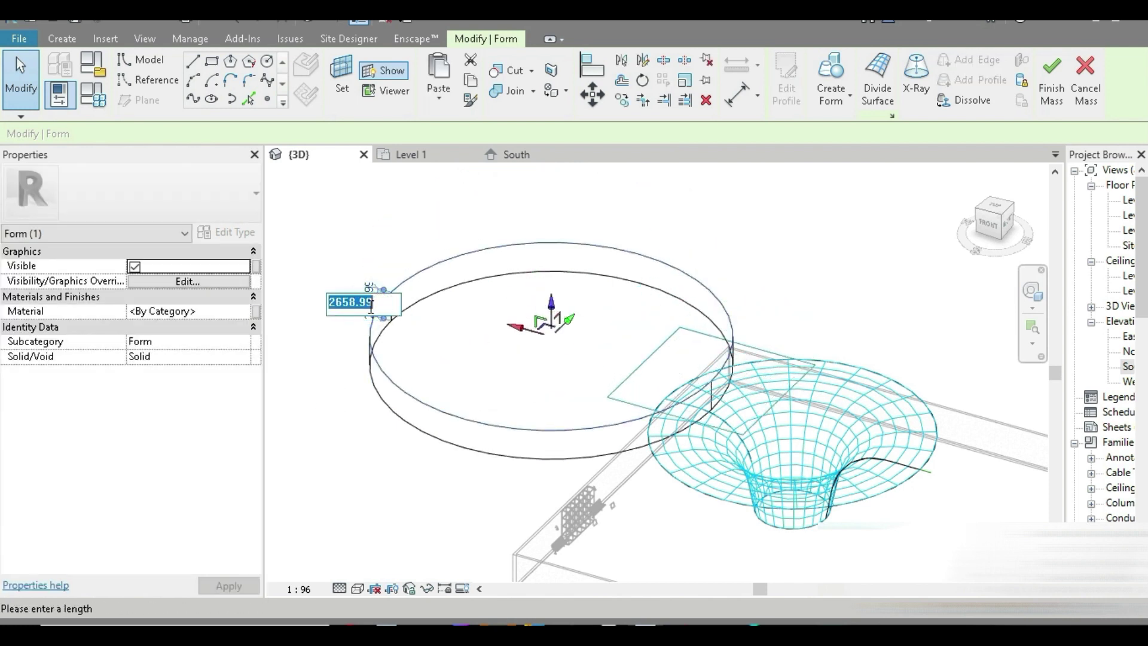
pyautogui.press('Return')
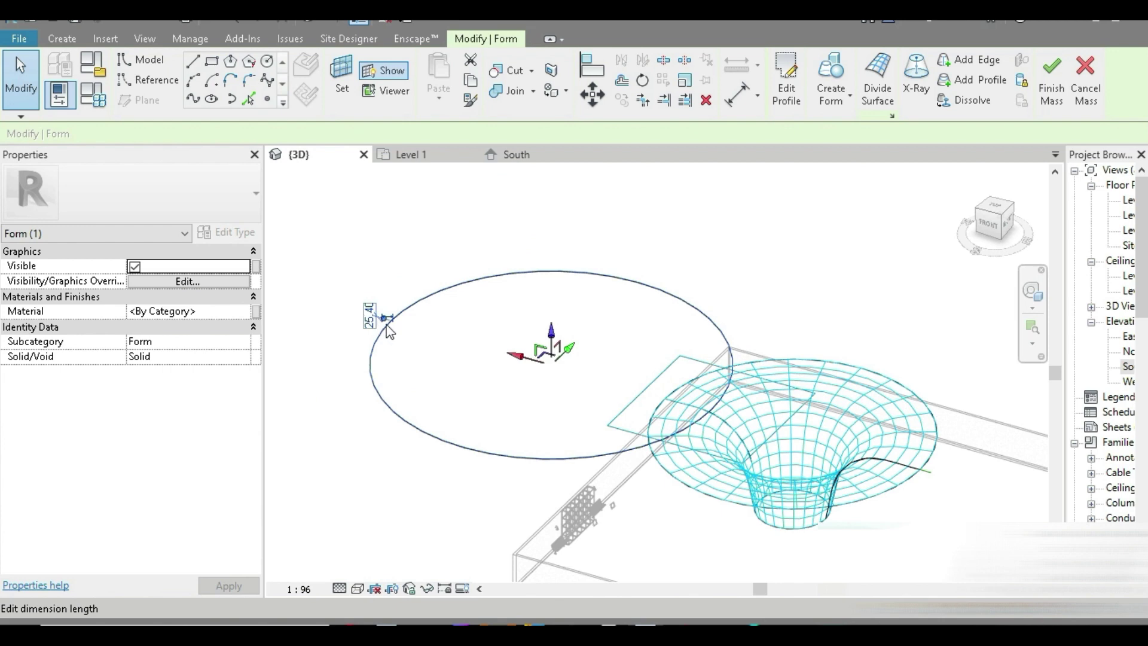
pyautogui.click(874, 93)
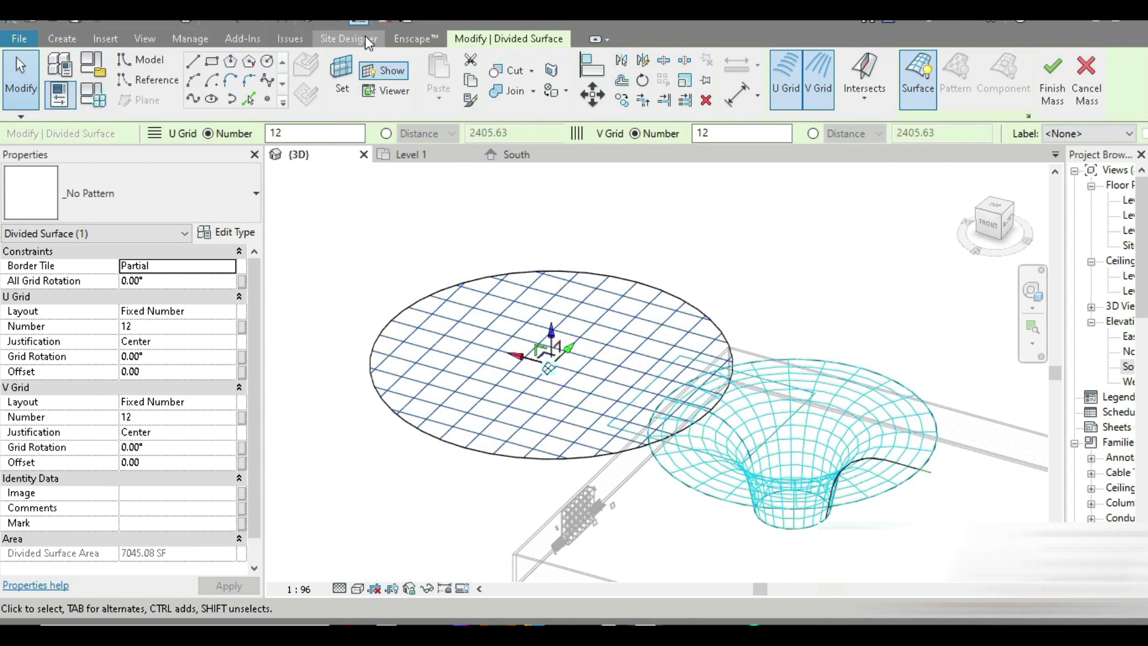
pyautogui.click(385, 21)
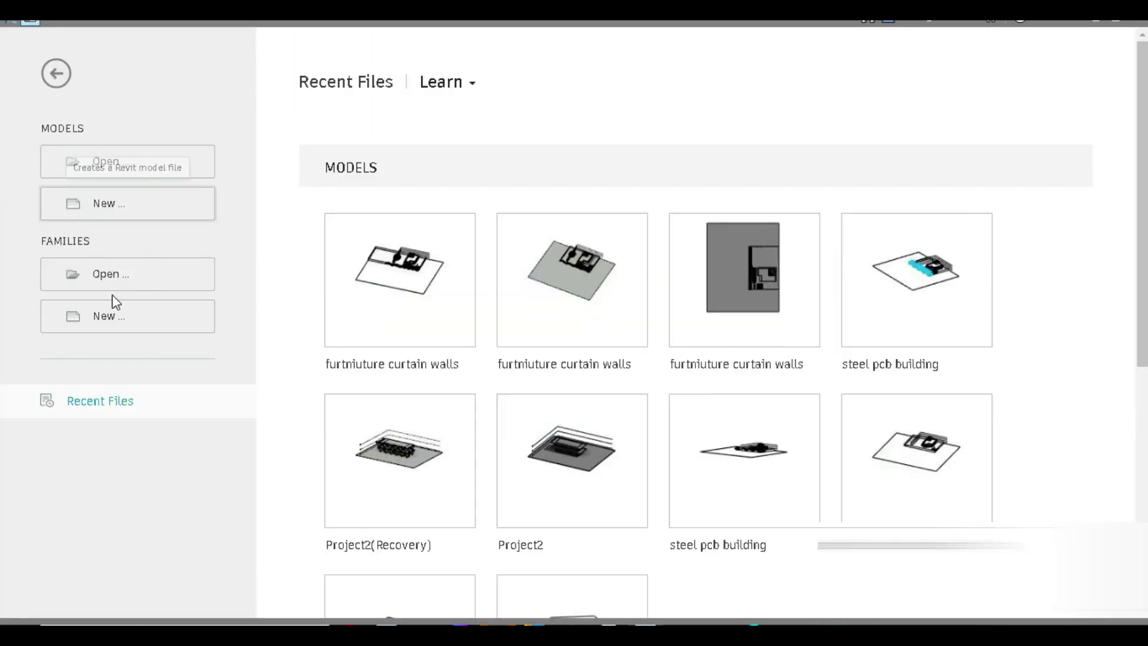
# Create a Curtain Panel Pattern Based family and set length units to meters, 2 decimal places
pyautogui.click(134, 317)
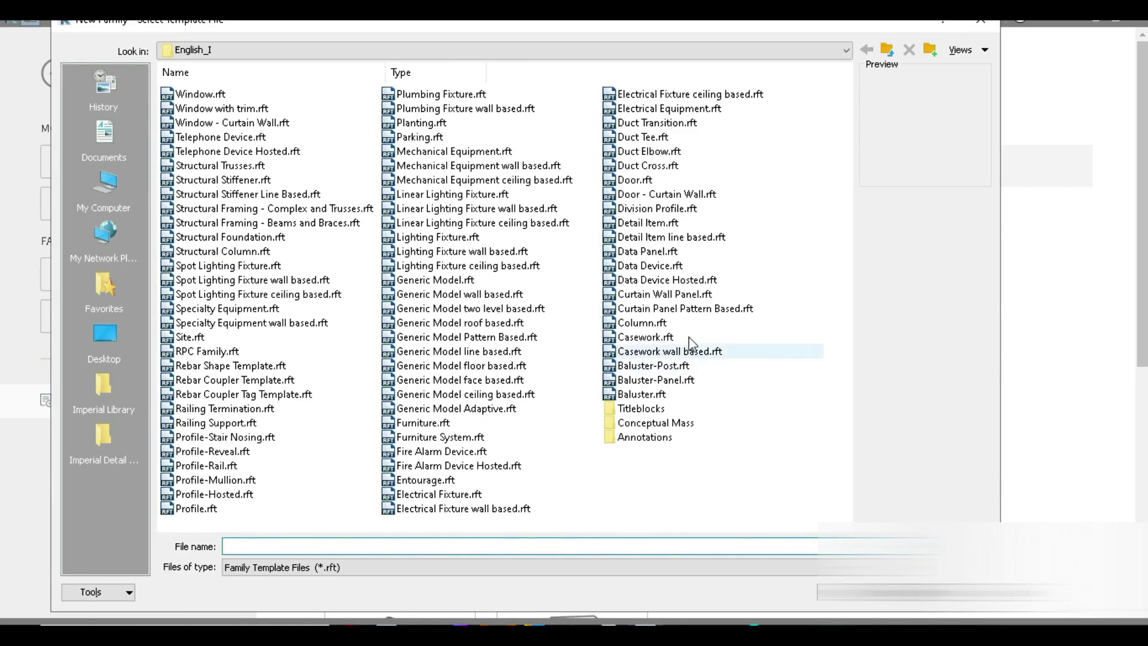
pyautogui.click(685, 308)
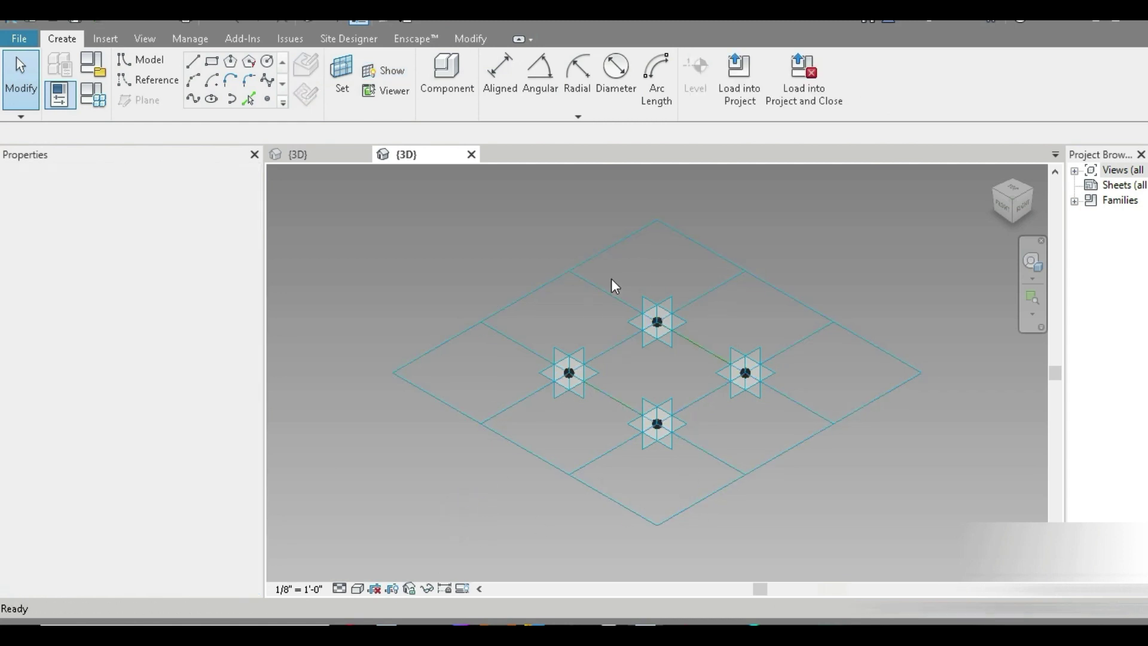
pyautogui.press('u')
pyautogui.press('n')
pyautogui.click(661, 195)
pyautogui.click(751, 233)
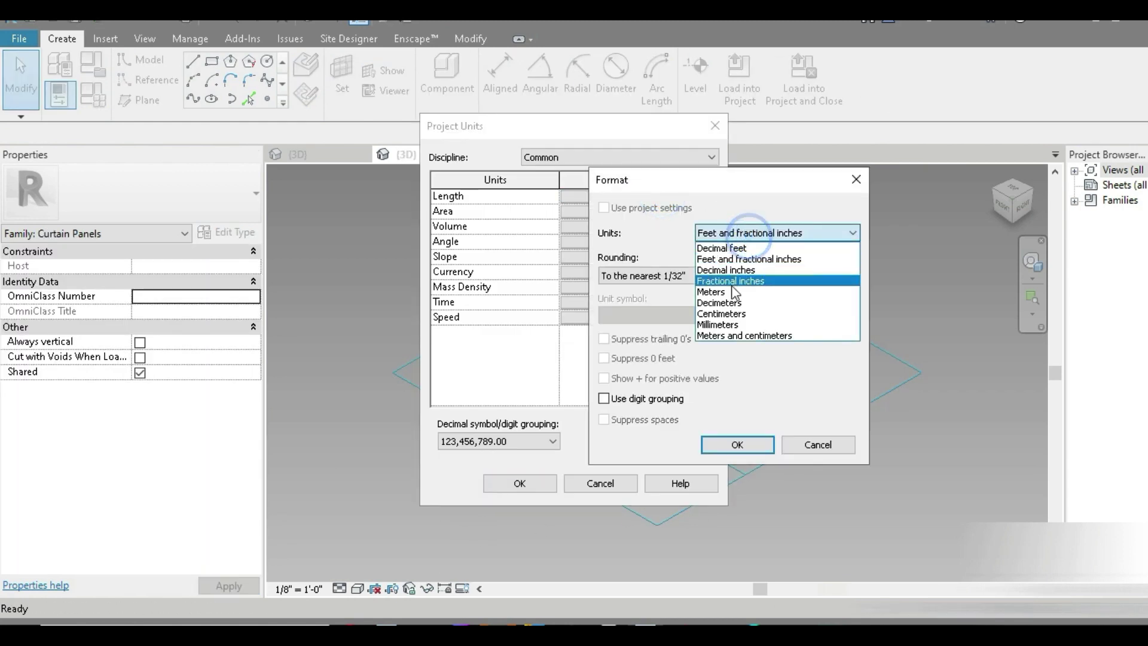
pyautogui.click(727, 288)
pyautogui.click(639, 281)
pyautogui.click(634, 336)
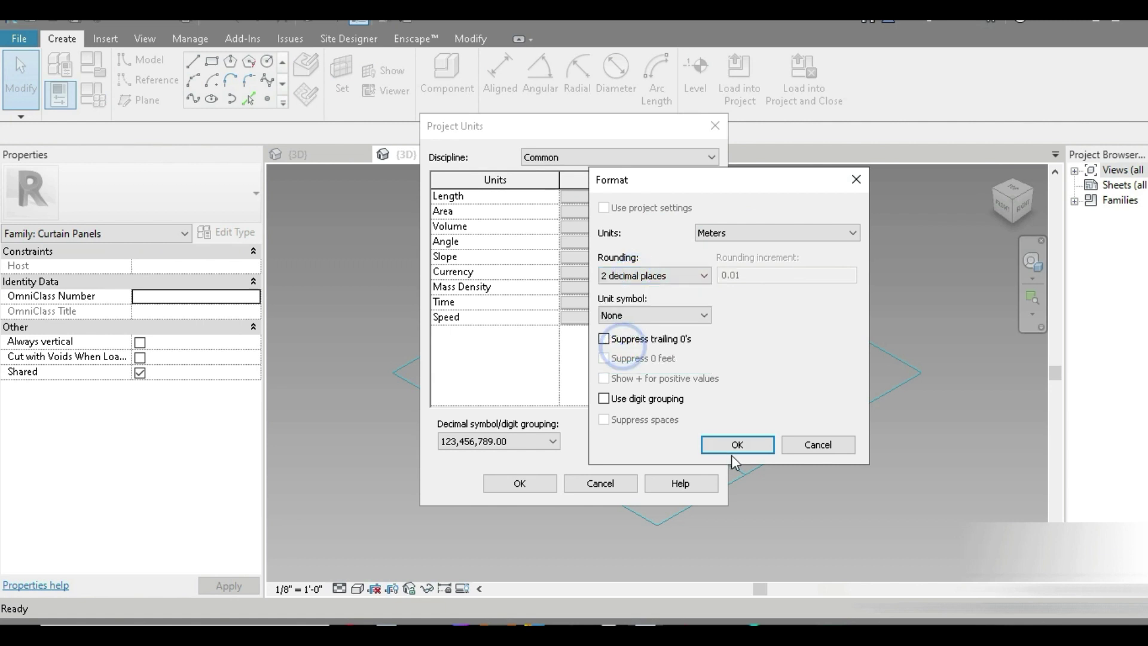
pyautogui.click(737, 444)
pyautogui.click(531, 485)
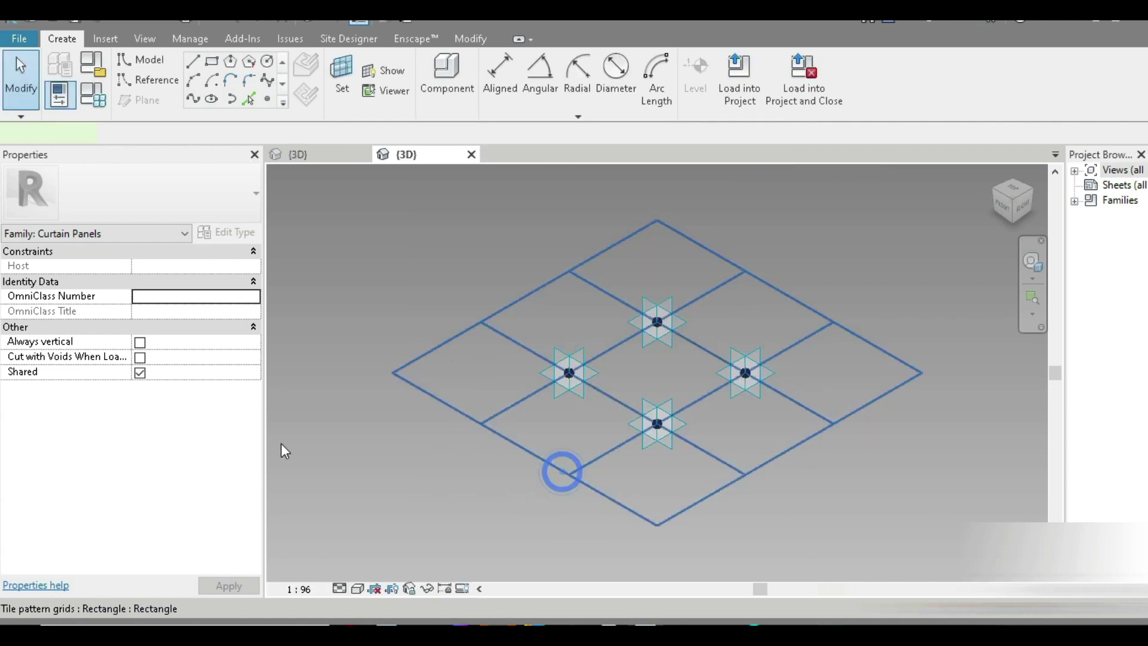
pyautogui.click(562, 472)
# Set the tile grid's horizontal spacing to 1.0000
pyautogui.click(167, 265)
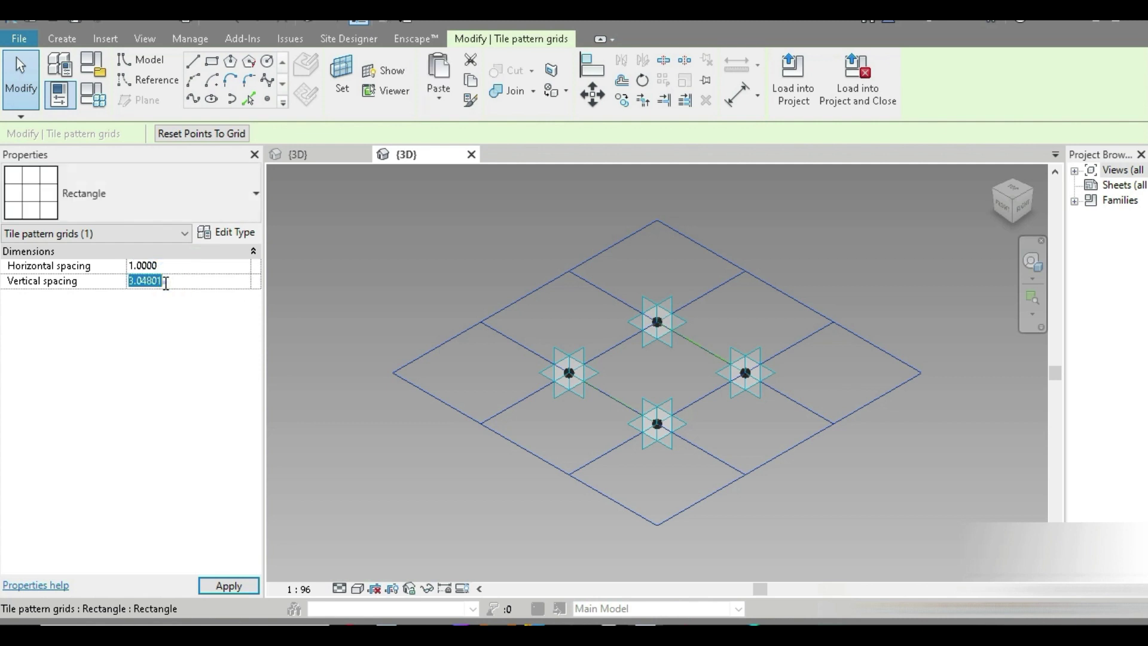
pyautogui.click(420, 428)
pyautogui.moveTo(718, 370); pyautogui.dragTo(433, 382, button='middle')
pyautogui.scroll(3, 433, 382)
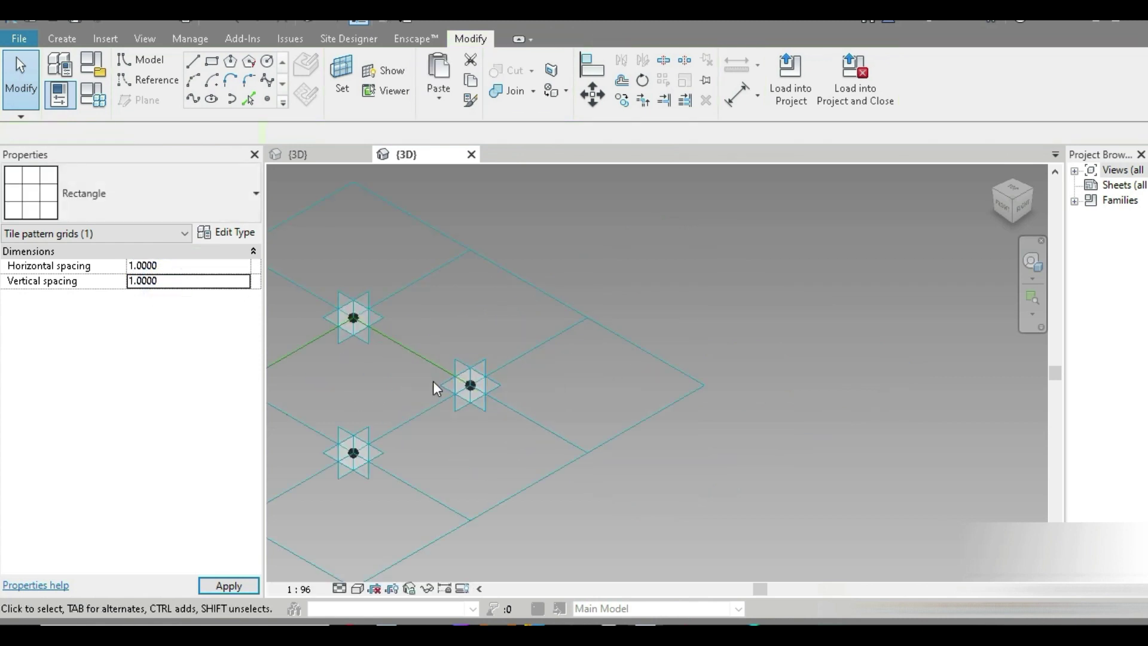
pyautogui.moveTo(701, 399); pyautogui.dragTo(1027, 375, button='middle')
pyautogui.scroll(-2, 440, 362)
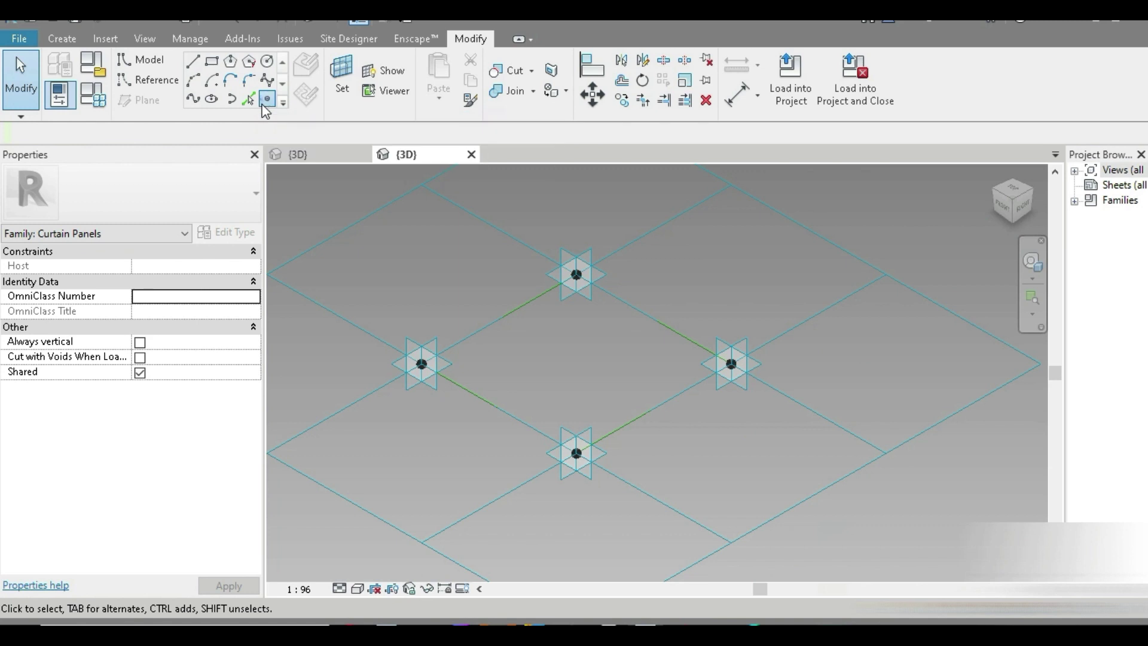
# Place a reference point midway along the tile edge and use its plane as the work plane
pyautogui.click(266, 102)
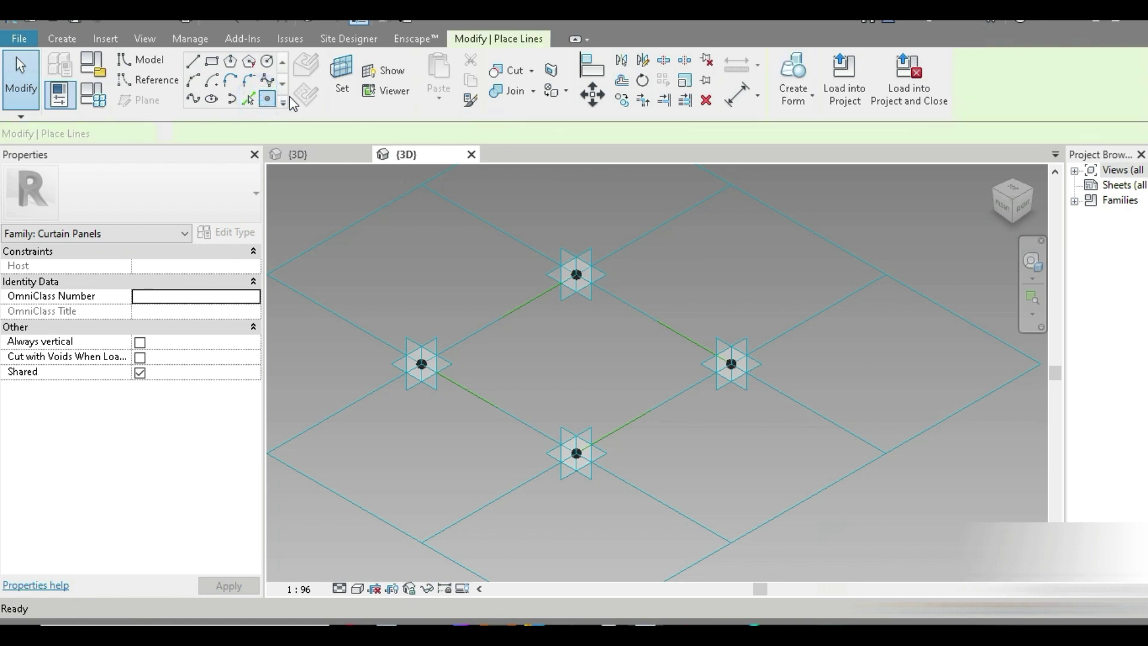
pyautogui.click(500, 319)
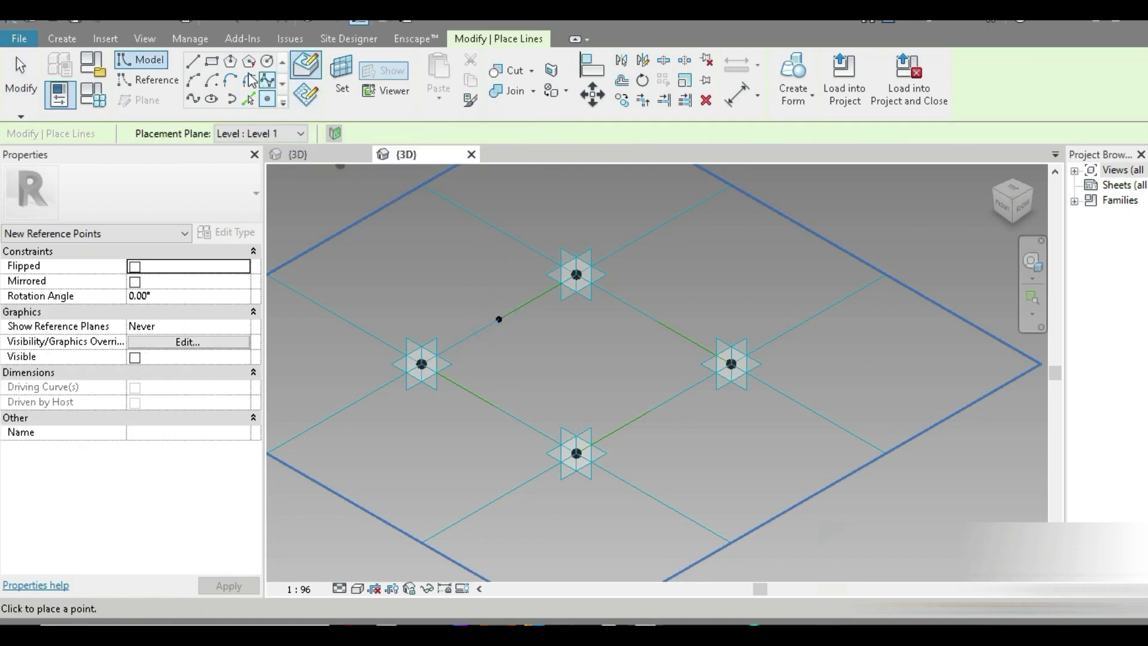
pyautogui.click(217, 69)
pyautogui.click(342, 81)
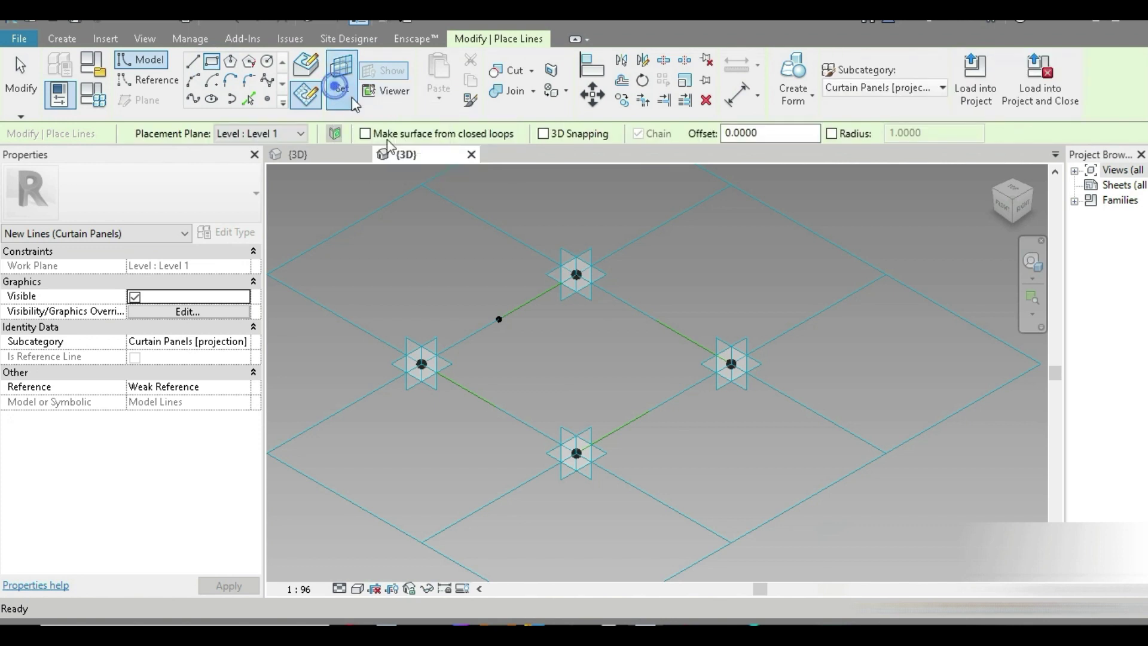
pyautogui.click(501, 318)
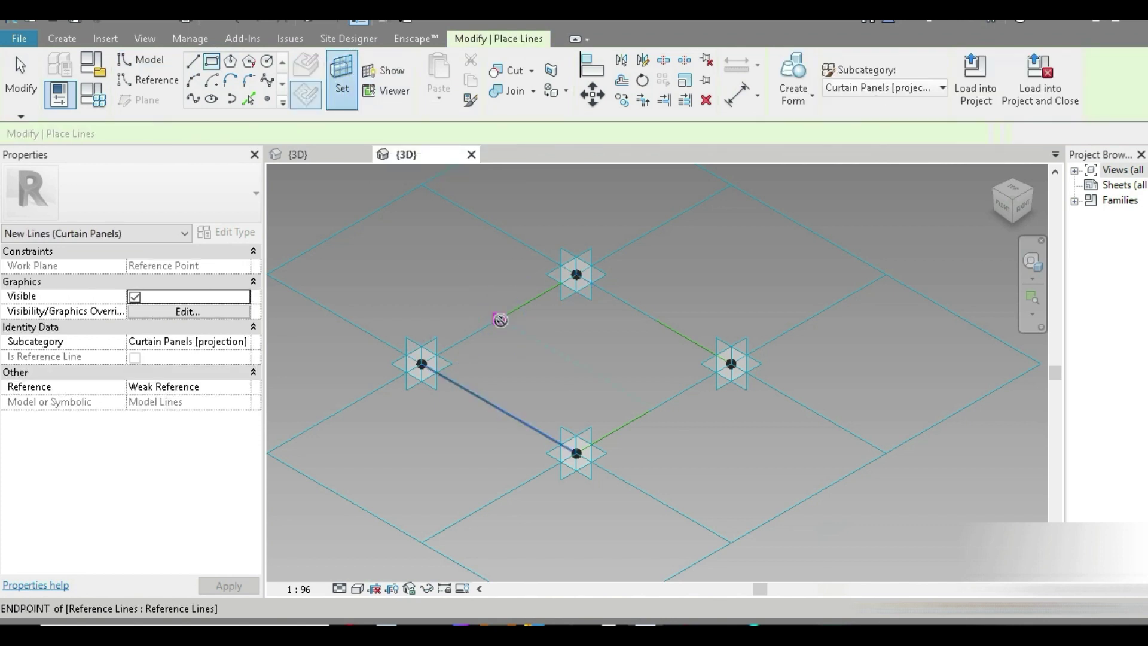
# Draw a small rectangle profile from the reference point to a diagonal corner
pyautogui.click(499, 319)
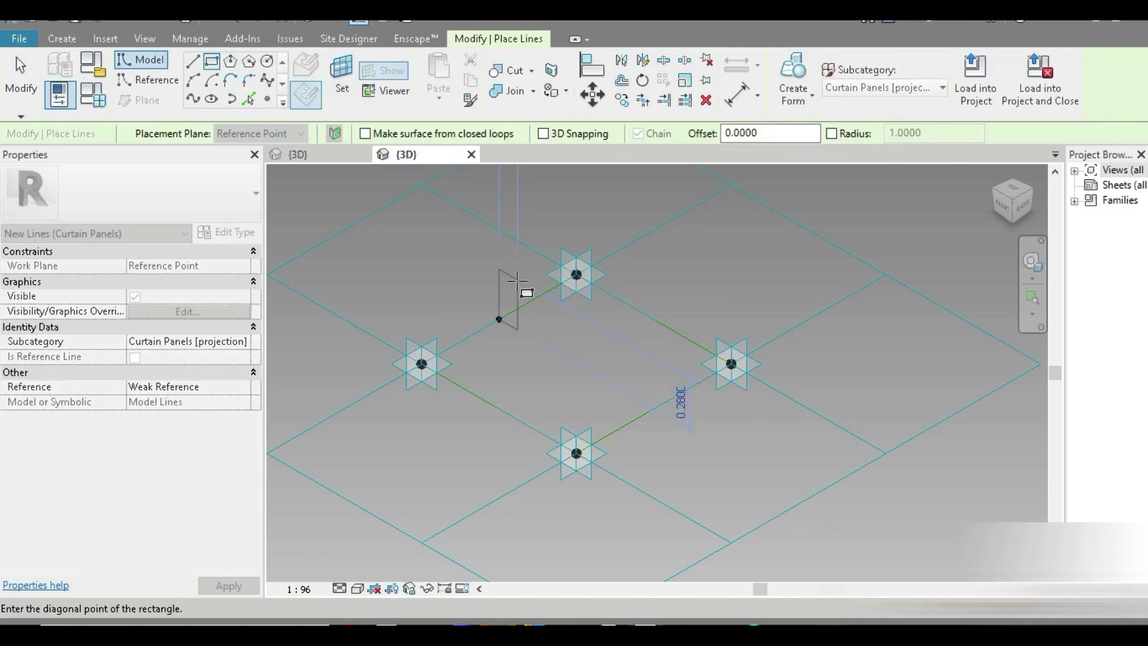
pyautogui.click(516, 280)
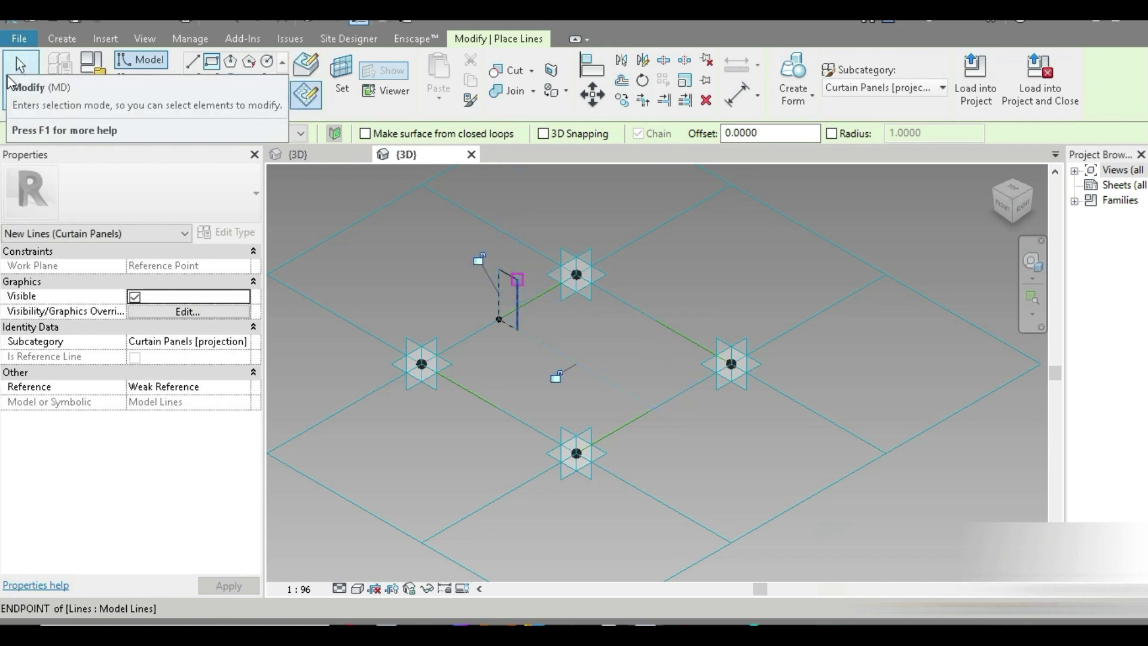
pyautogui.click(21, 75)
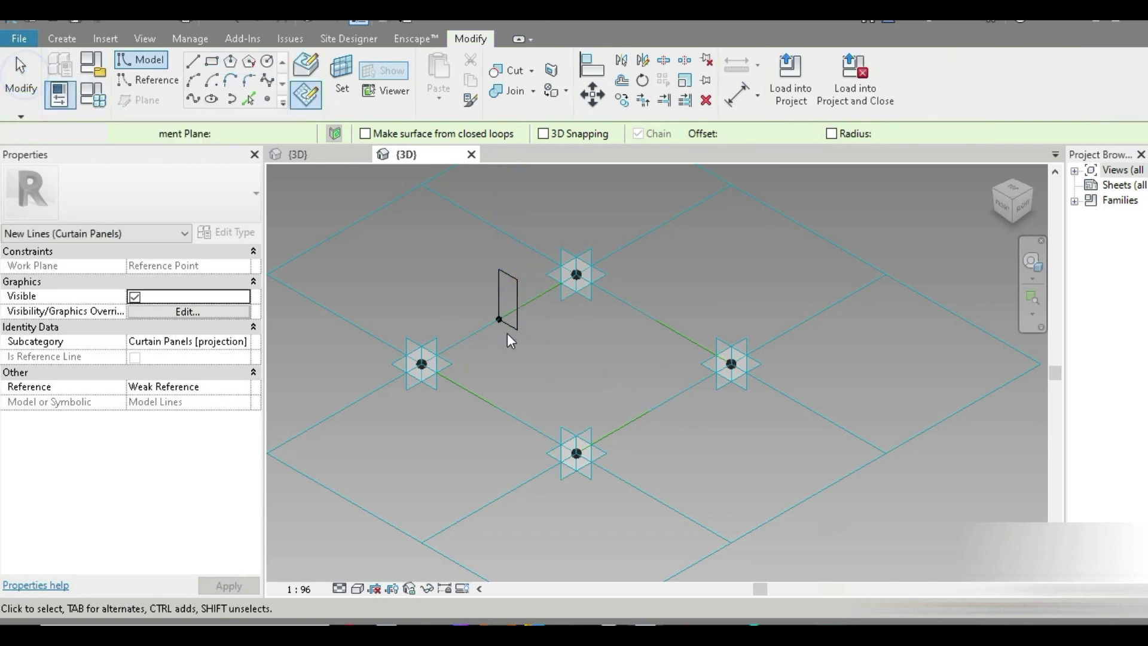
pyautogui.click(500, 406)
# Sweep the rectangle profile along the diamond path lines into a square frame
pyautogui.keyDown('ctrl'); pyautogui.click(494, 413); pyautogui.keyUp('ctrl')
pyautogui.click(797, 72)
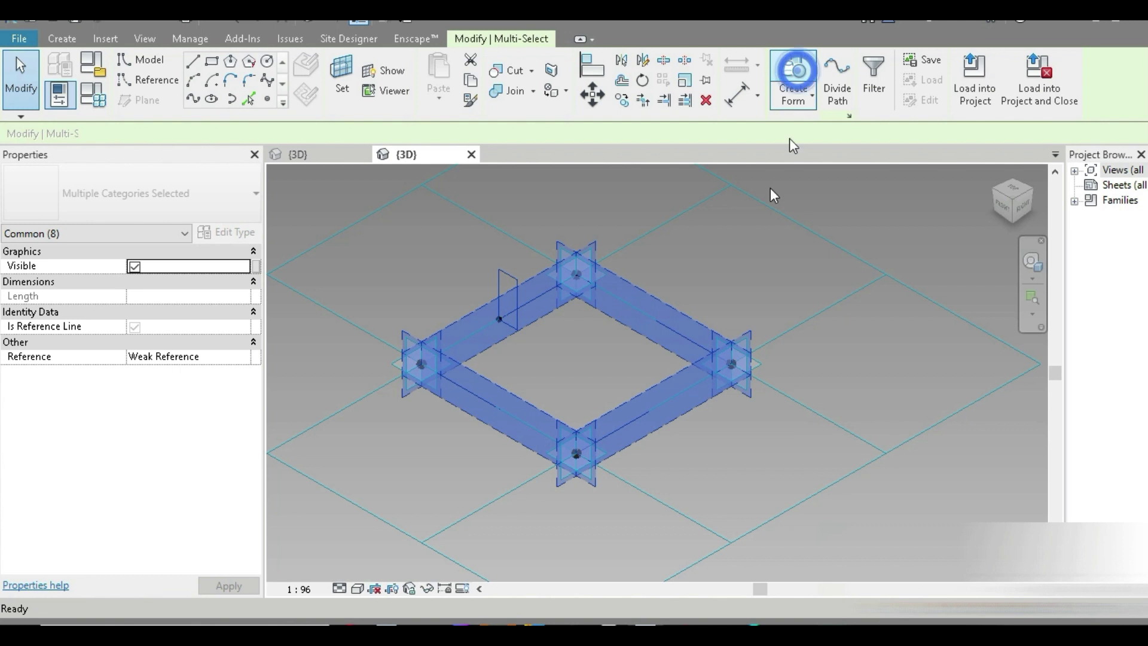
pyautogui.press('Escape')
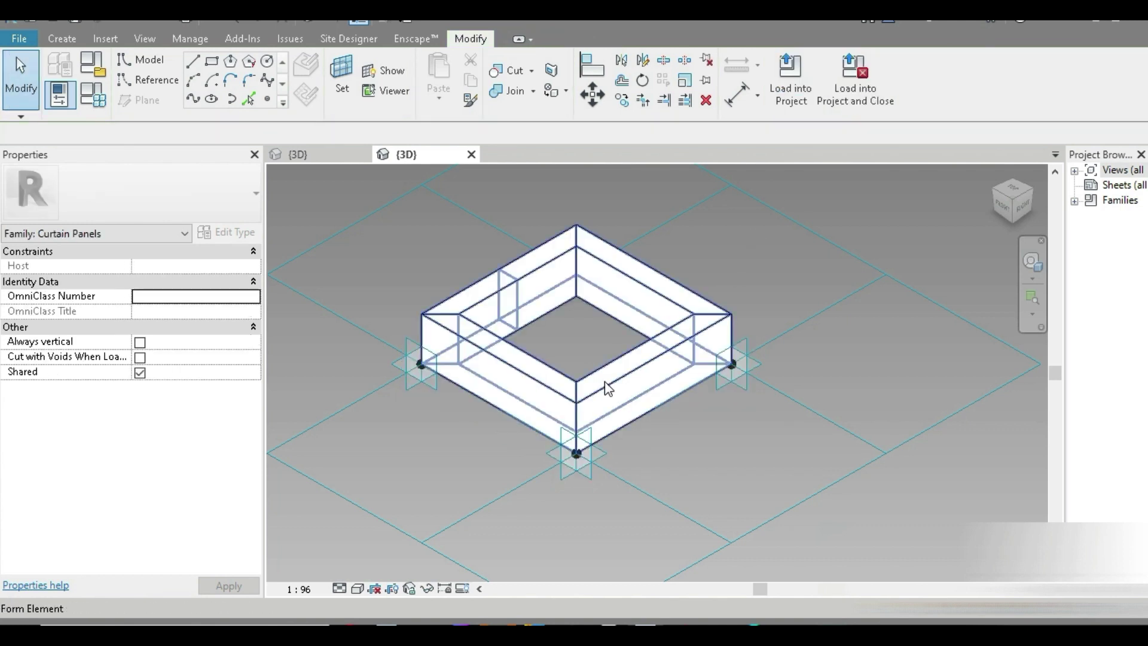
pyautogui.click(604, 380)
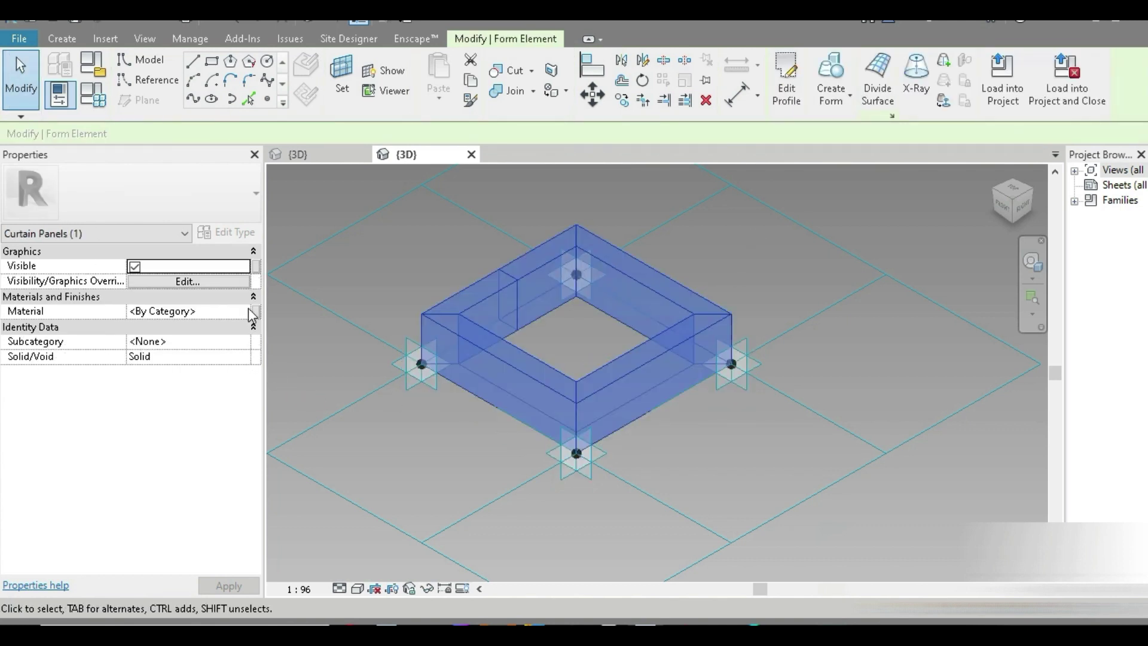
# Assign the frame the Aluminum, Anodized Blue material, shading based on render appearance
pyautogui.click(245, 311)
pyautogui.click(243, 311)
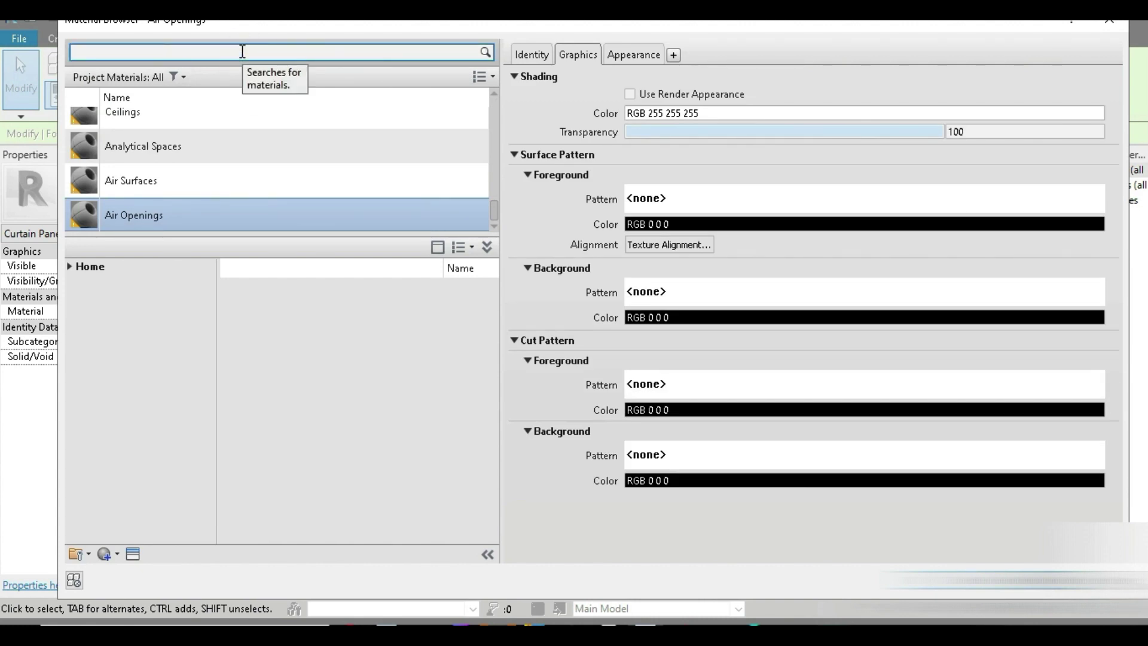
pyautogui.press('Return')
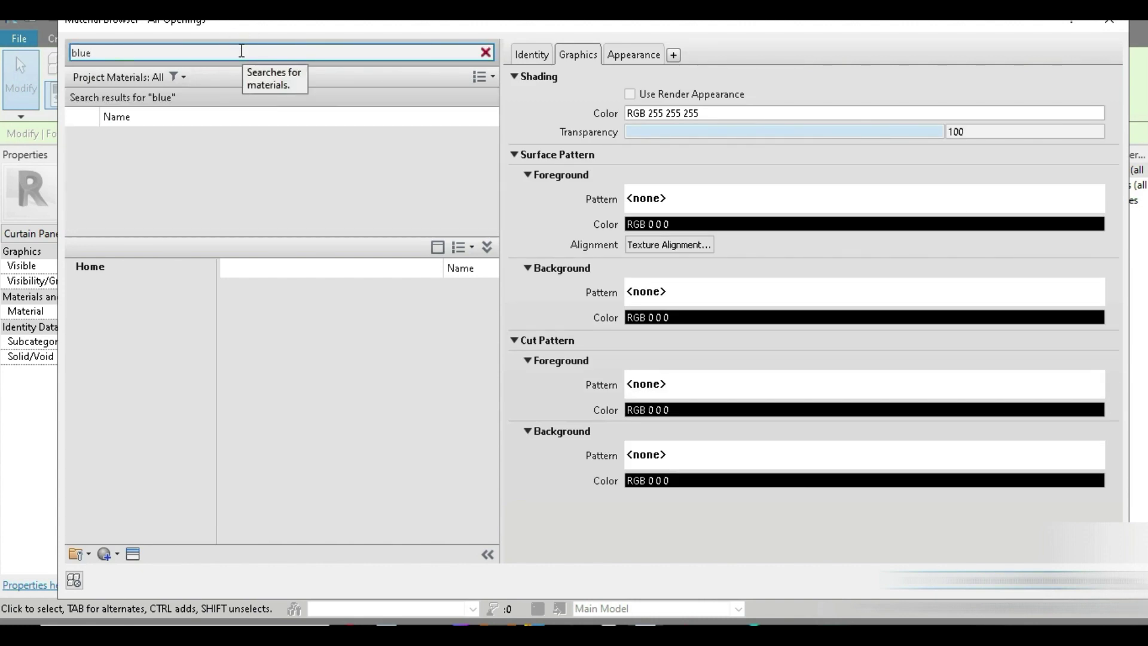
pyautogui.scroll(-2, 395, 372)
pyautogui.doubleClick(395, 372)
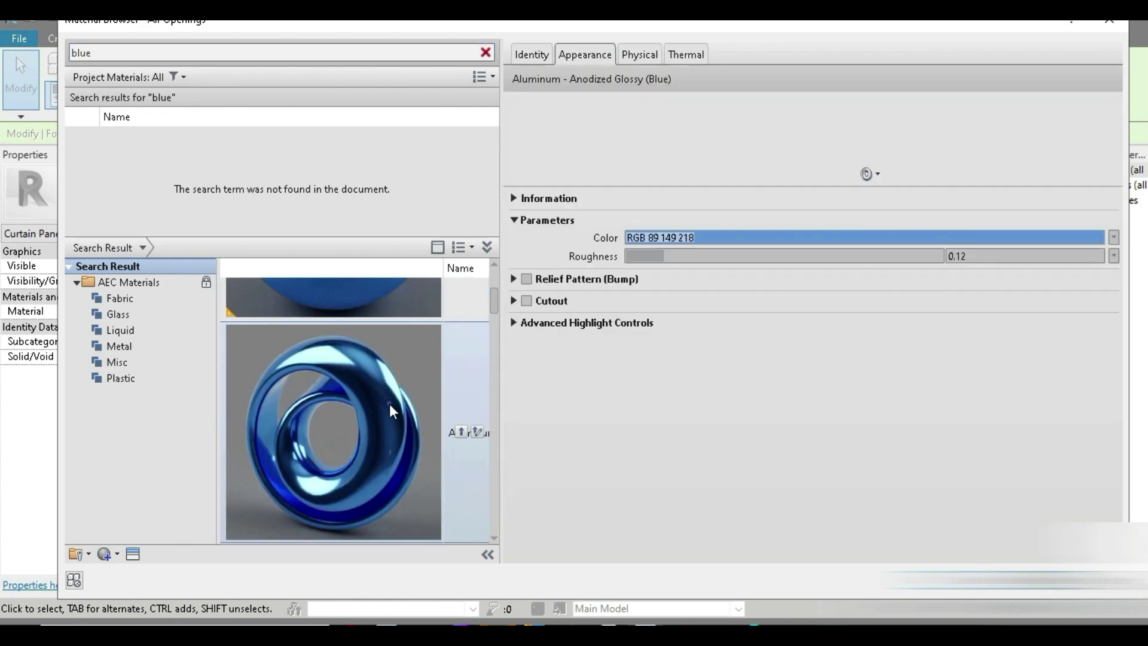
pyautogui.click(710, 94)
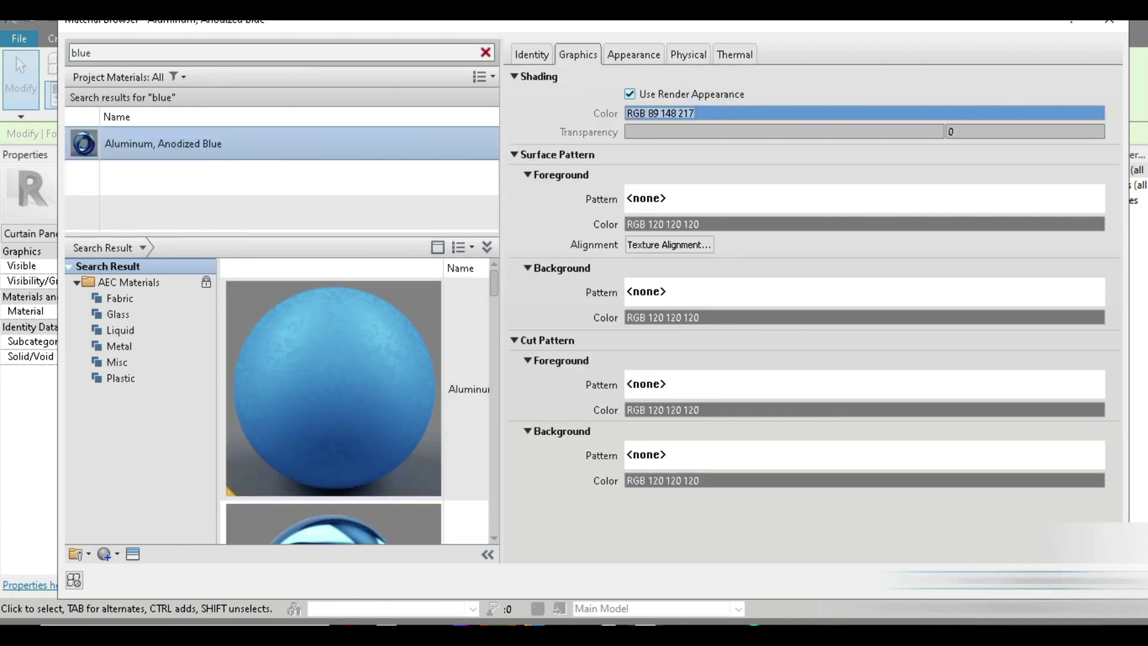
pyautogui.click(937, 580)
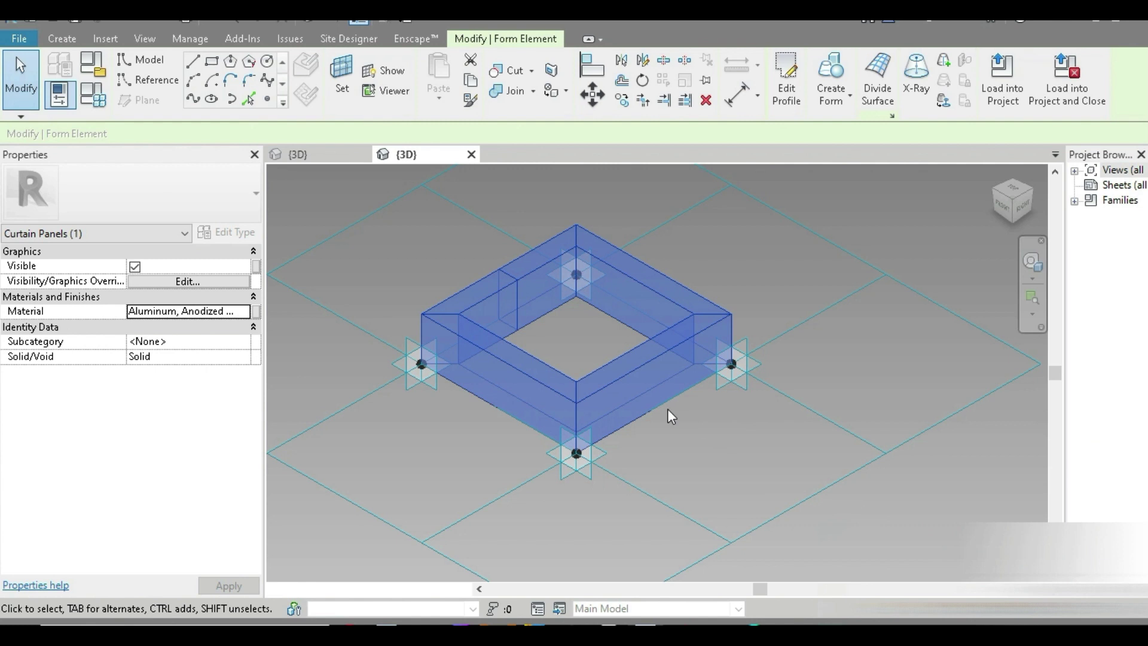
pyautogui.click(669, 448)
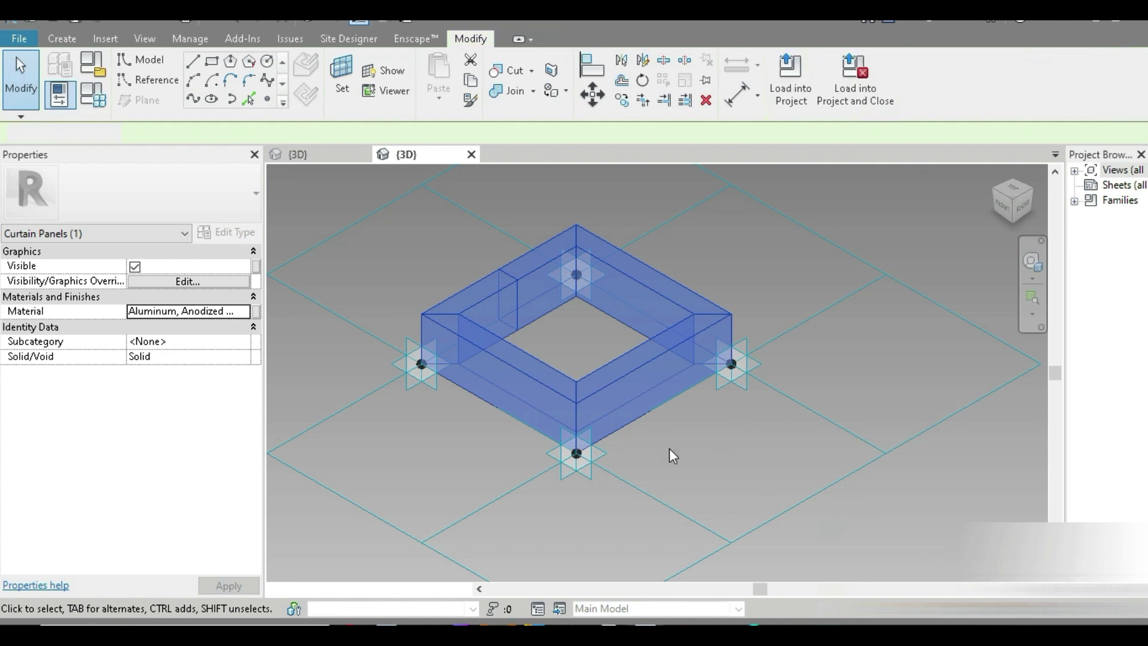
# Create a flat surface from the diamond reference-line loop and select it
pyautogui.click(644, 414)
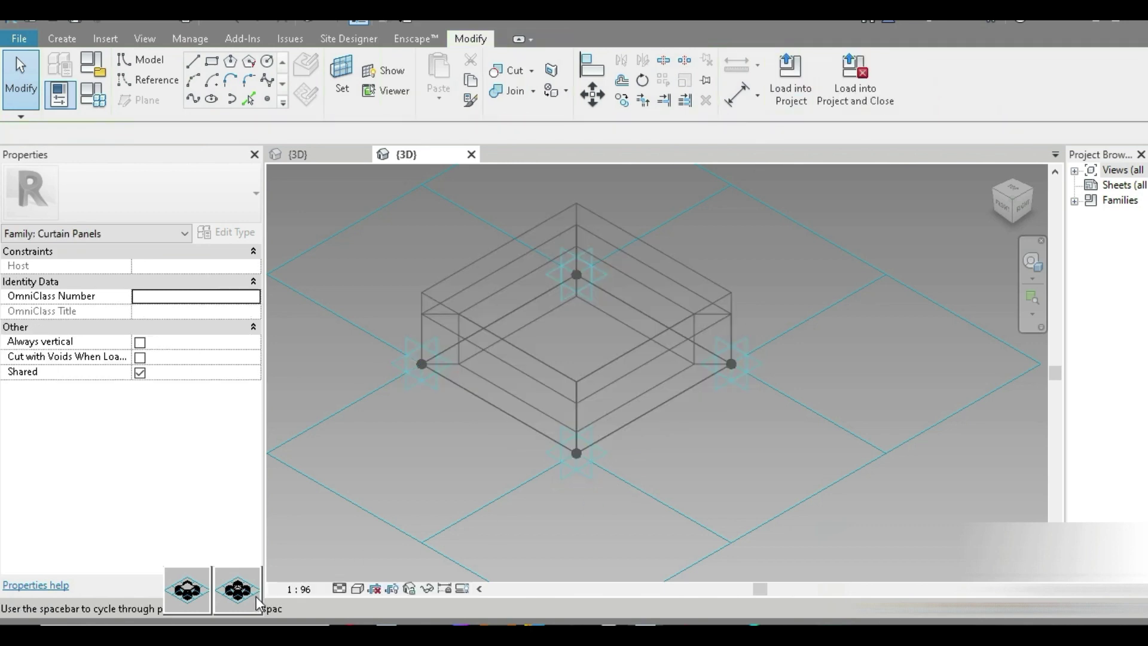
pyautogui.click(255, 596)
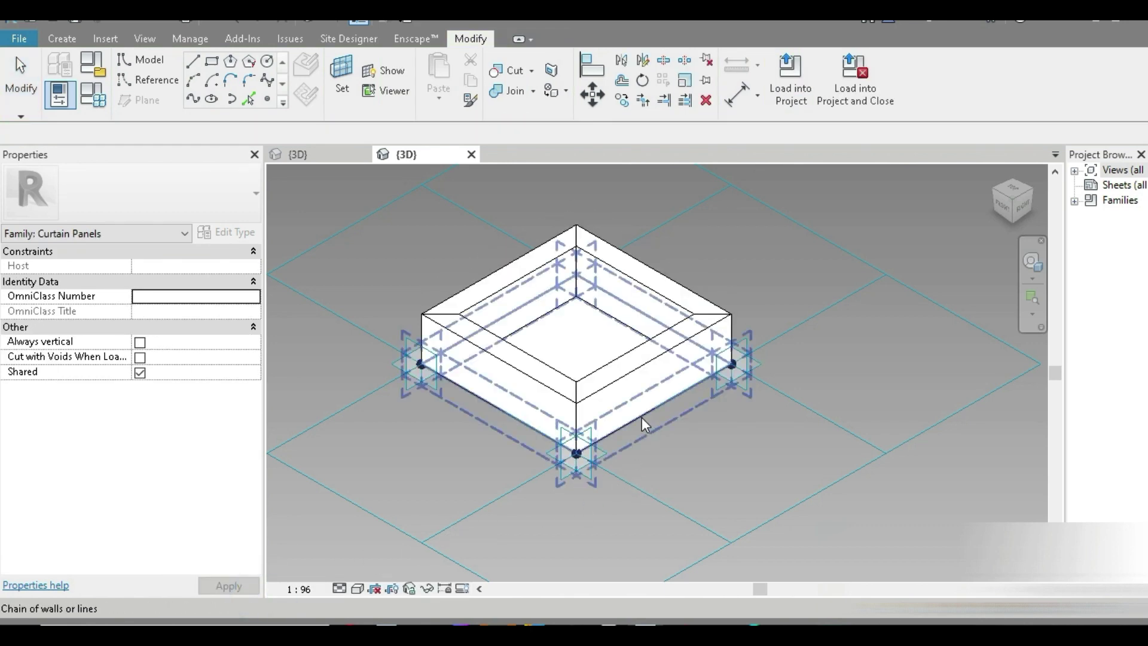
pyautogui.press('Tab')
pyautogui.press('Tab')
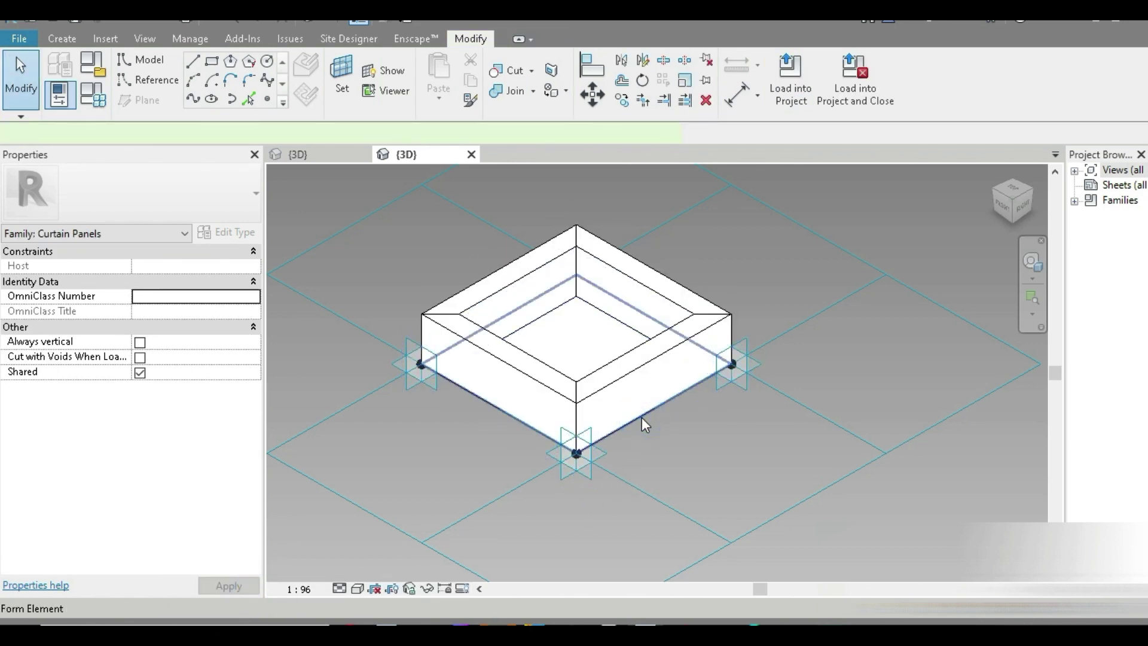
pyautogui.click(641, 417)
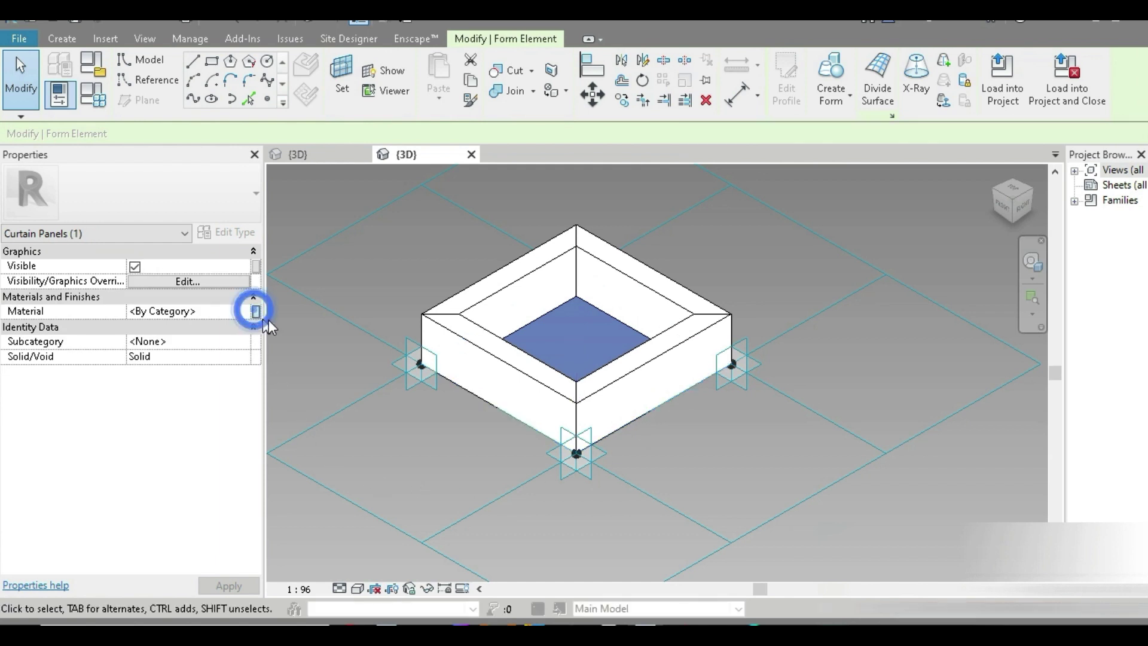
# Link the surface's material to a new type parameter named 'bottom'
pyautogui.click(256, 311)
pyautogui.click(757, 473)
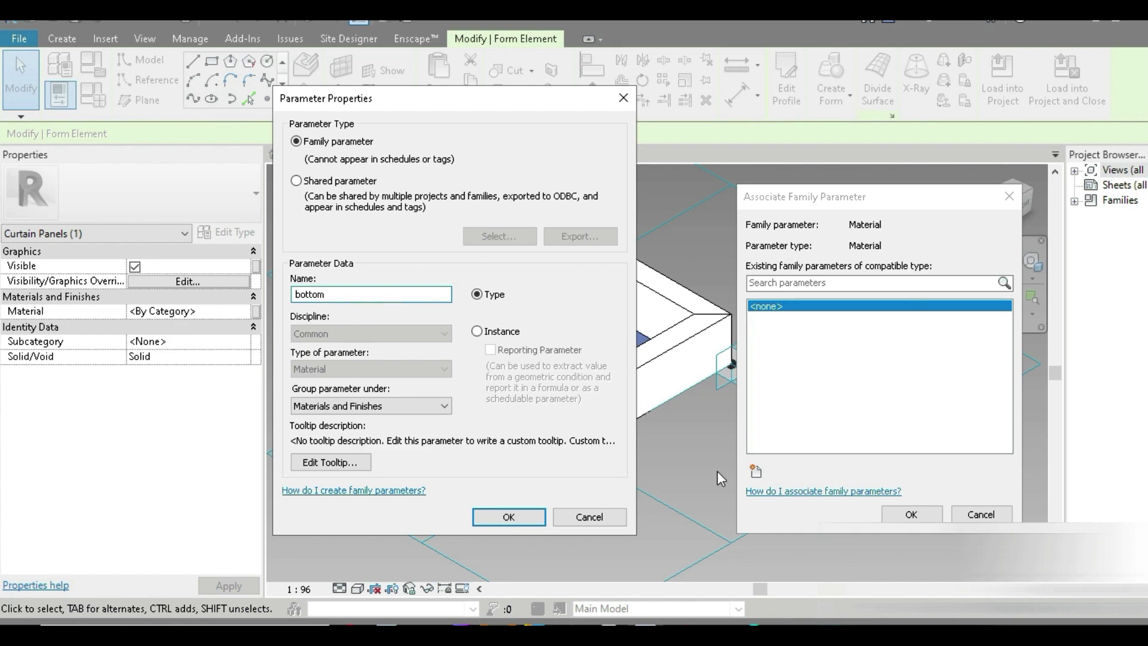
pyautogui.click(503, 518)
pyautogui.click(911, 515)
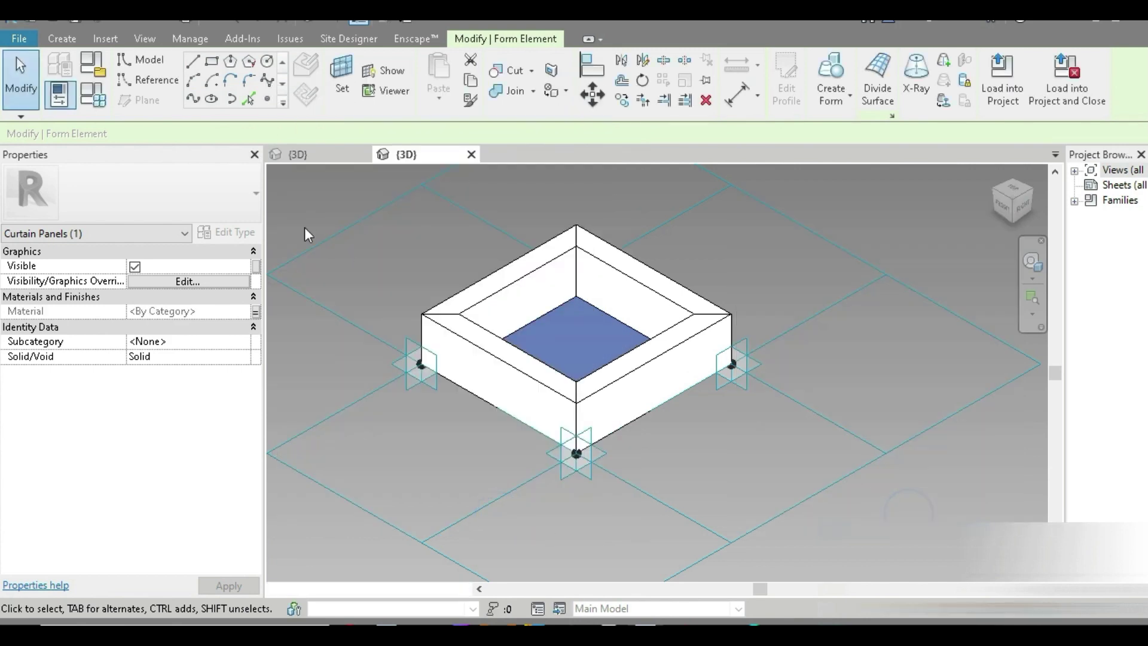
# Create family type 'Type 1' with bottom material Glass, Bronze Glazing, Low E
pyautogui.click(89, 98)
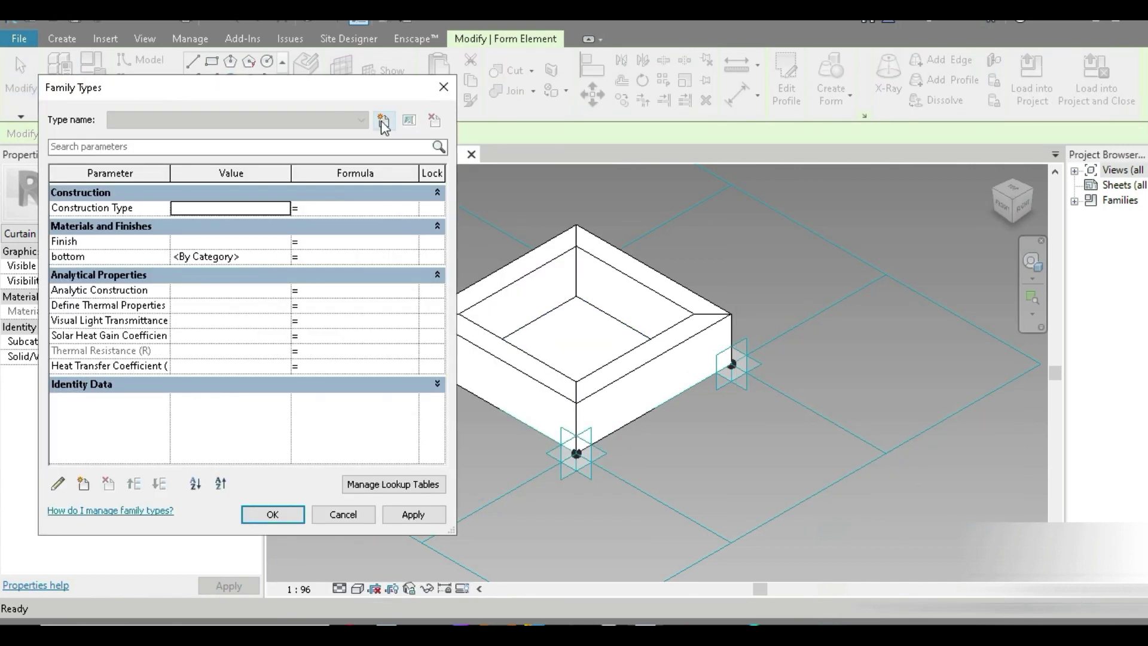
pyautogui.click(383, 120)
pyautogui.click(247, 346)
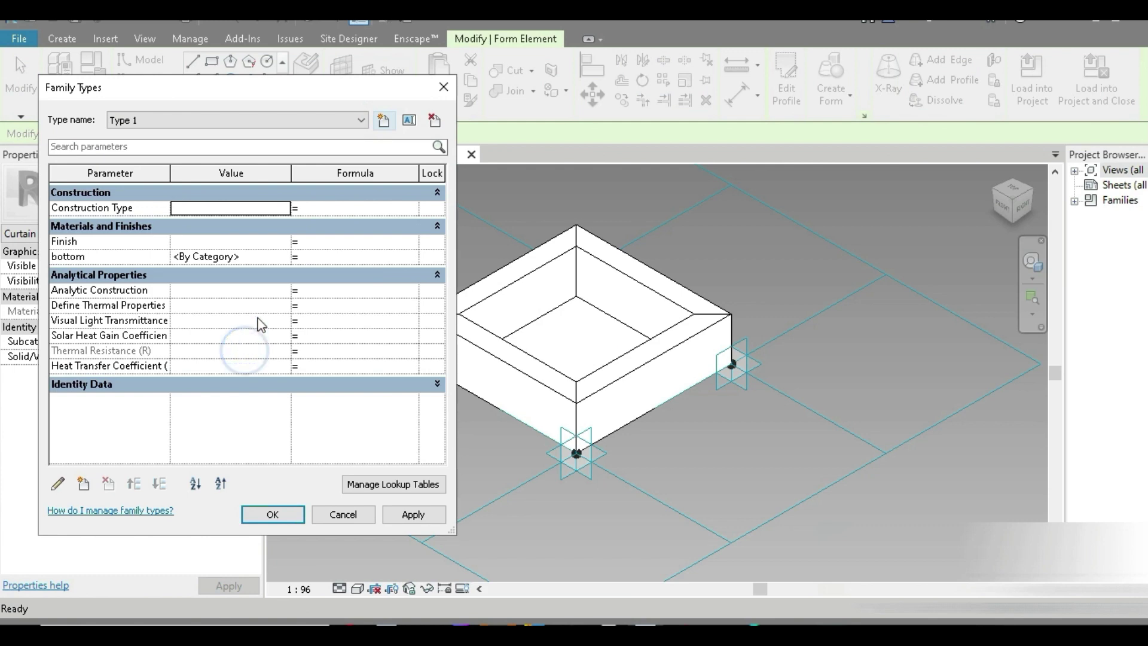
pyautogui.click(282, 256)
pyautogui.click(280, 257)
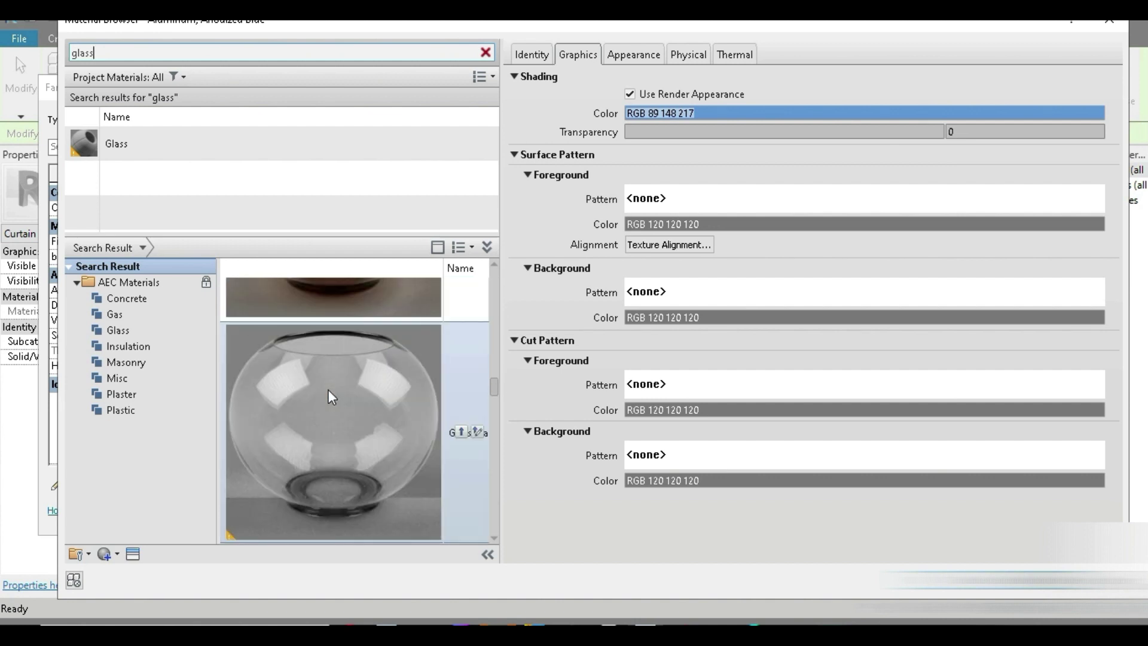
pyautogui.doubleClick(338, 390)
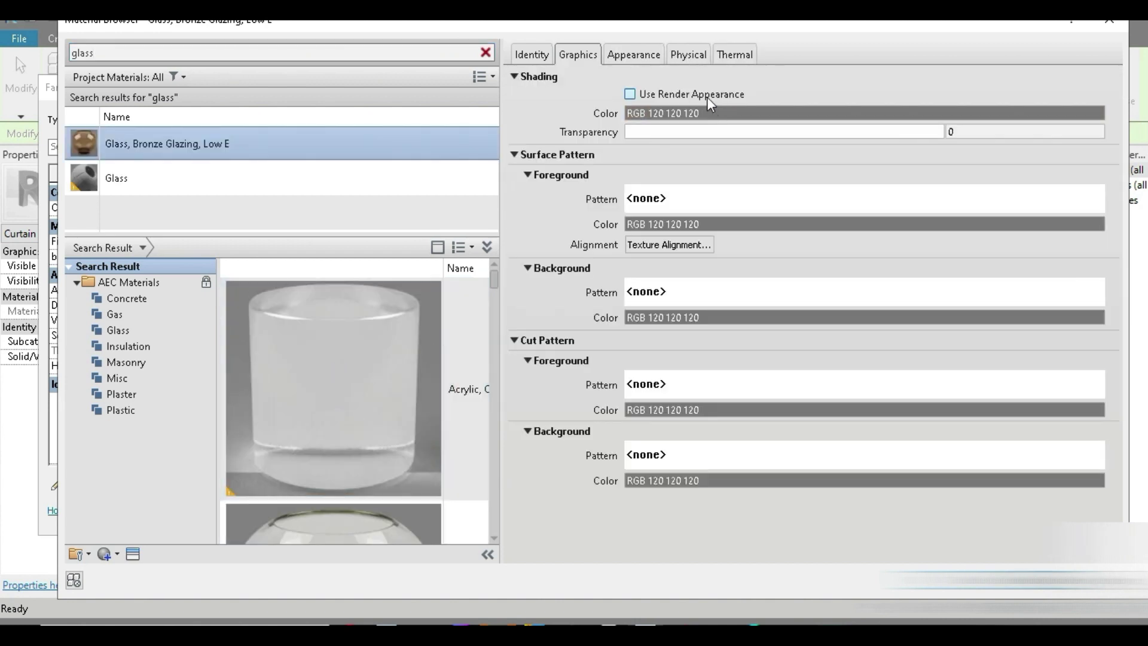
pyautogui.click(657, 94)
pyautogui.click(947, 580)
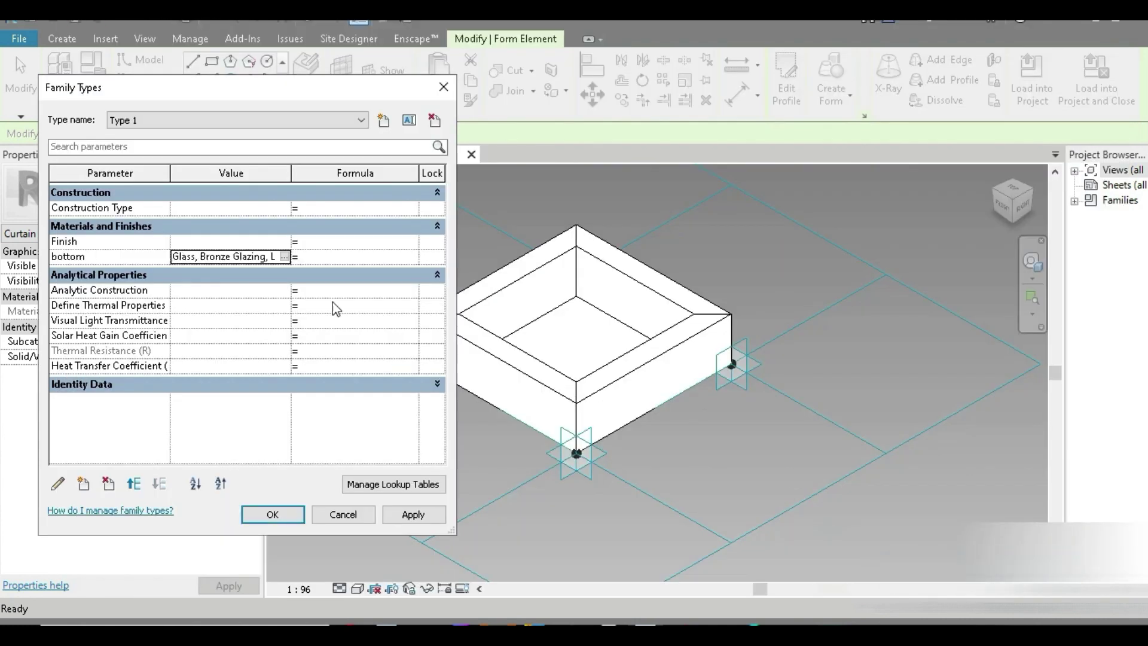
# Start adding a second family type named Type 2
pyautogui.click(331, 120)
pyautogui.click(381, 119)
pyautogui.click(383, 121)
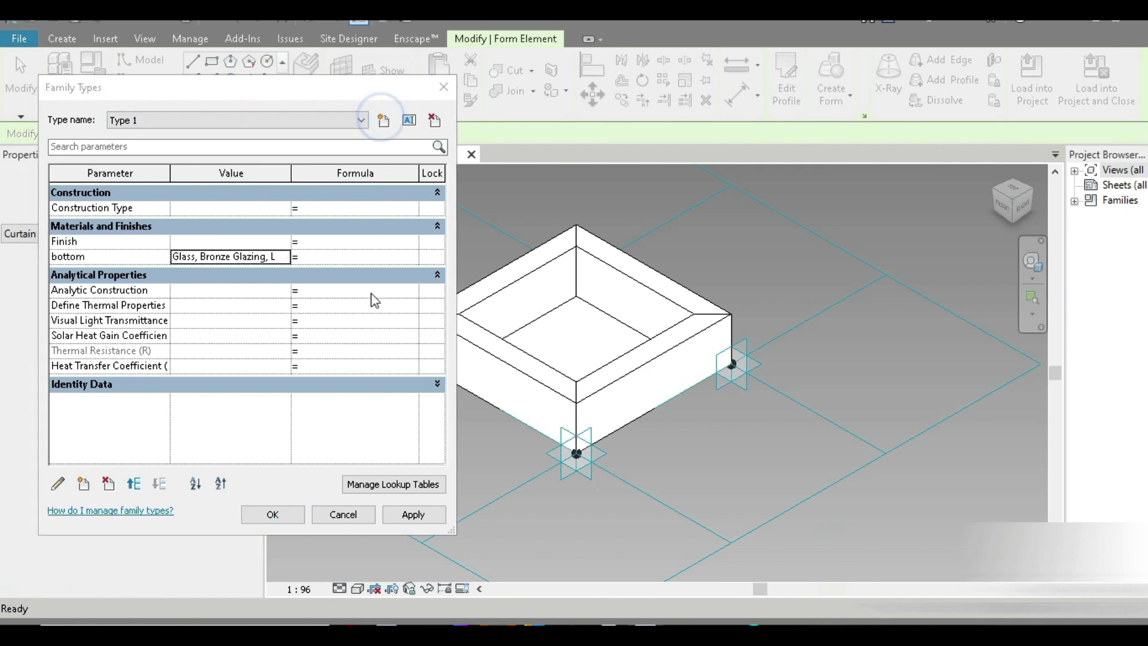
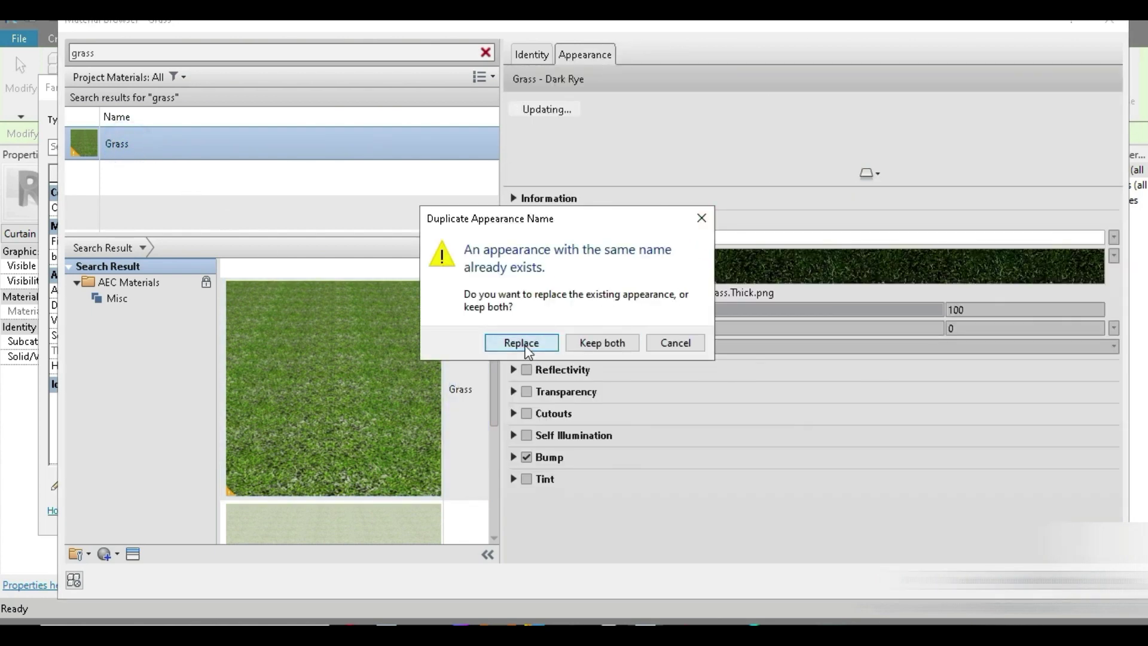
# Replace the duplicate appearance and assign Grass as the panel's material parameter
pyautogui.click(521, 343)
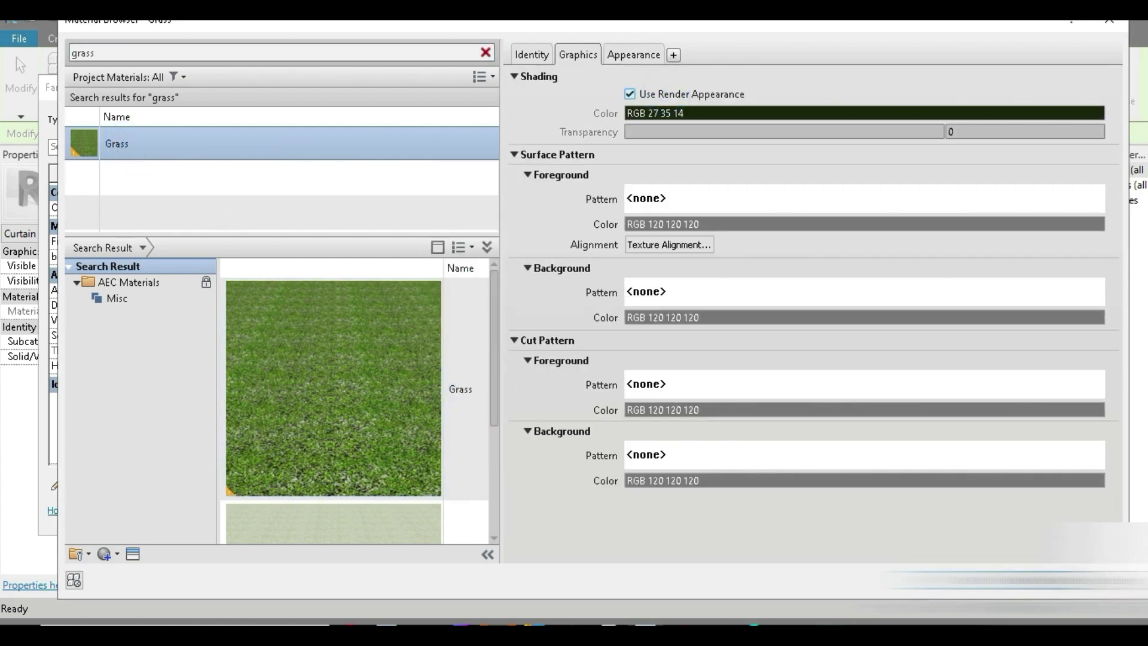
pyautogui.click(943, 580)
# Save the panel family as Family5.rfa with maximum backups 1, and load it into the project
pyautogui.click(276, 516)
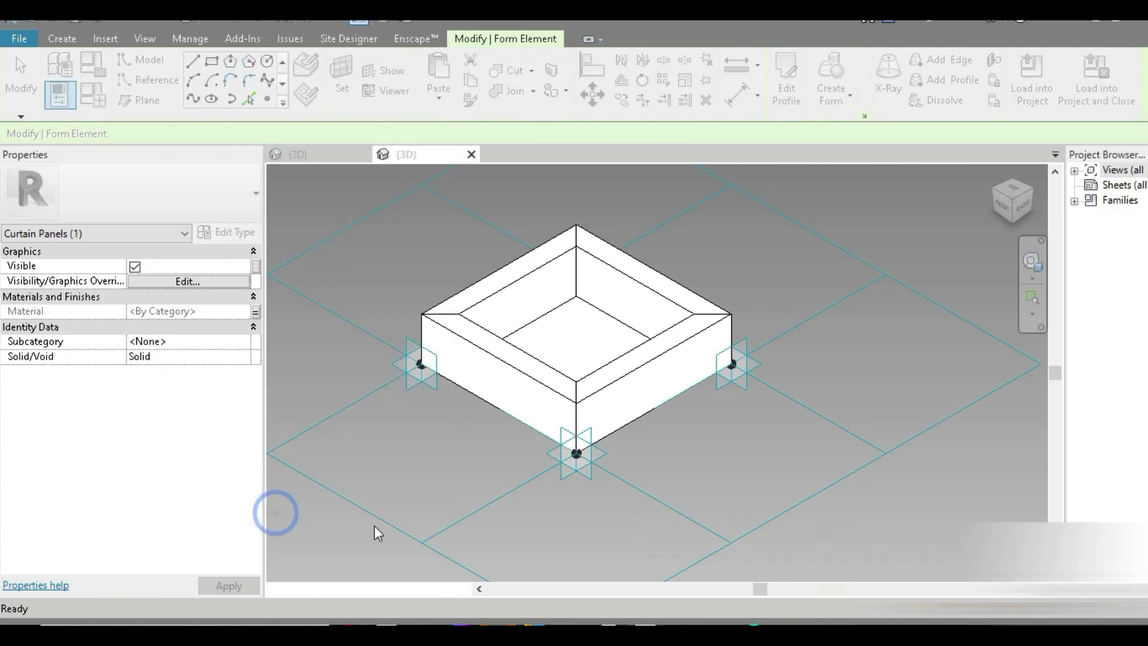
pyautogui.press('Escape')
pyautogui.click(19, 38)
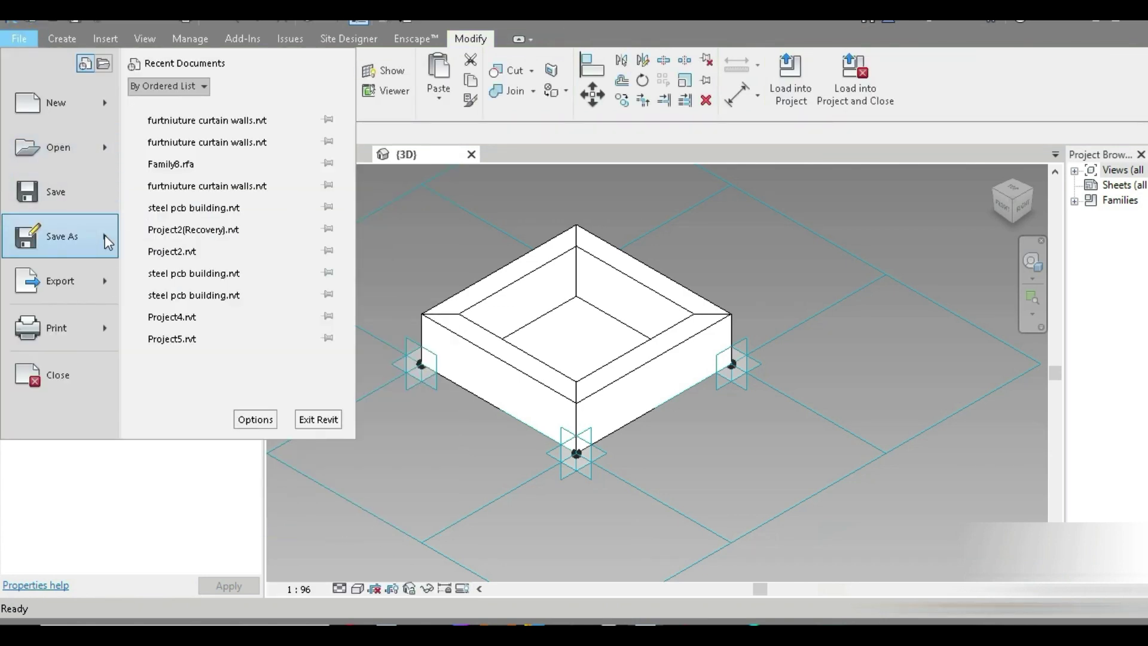
pyautogui.click(104, 235)
pyautogui.click(199, 227)
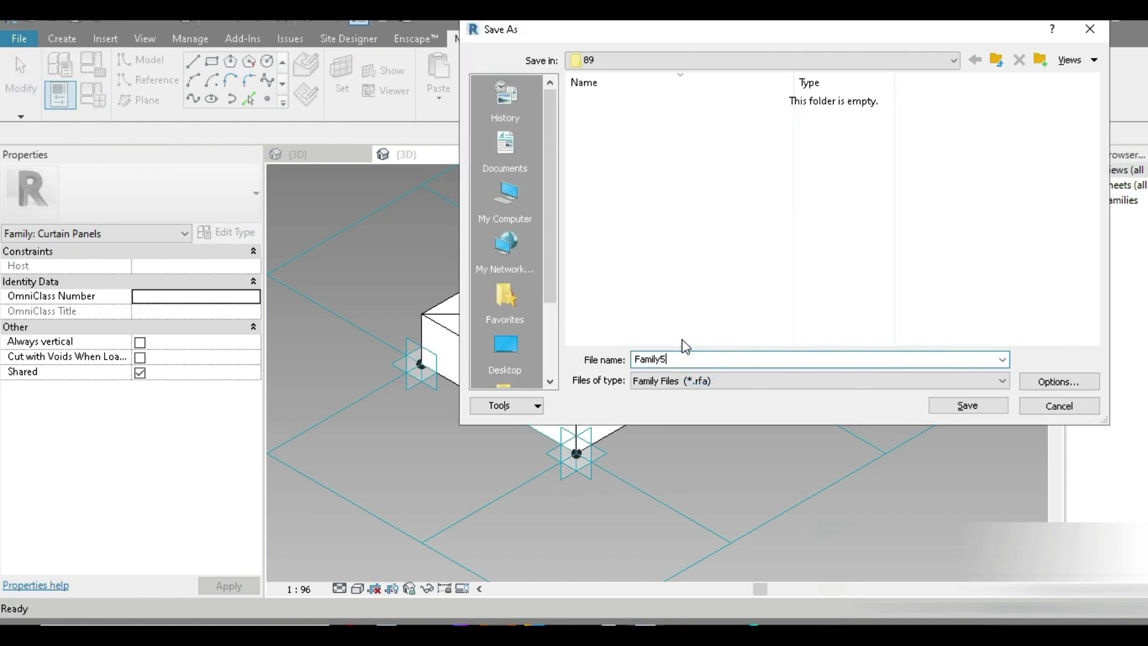
pyautogui.click(1058, 385)
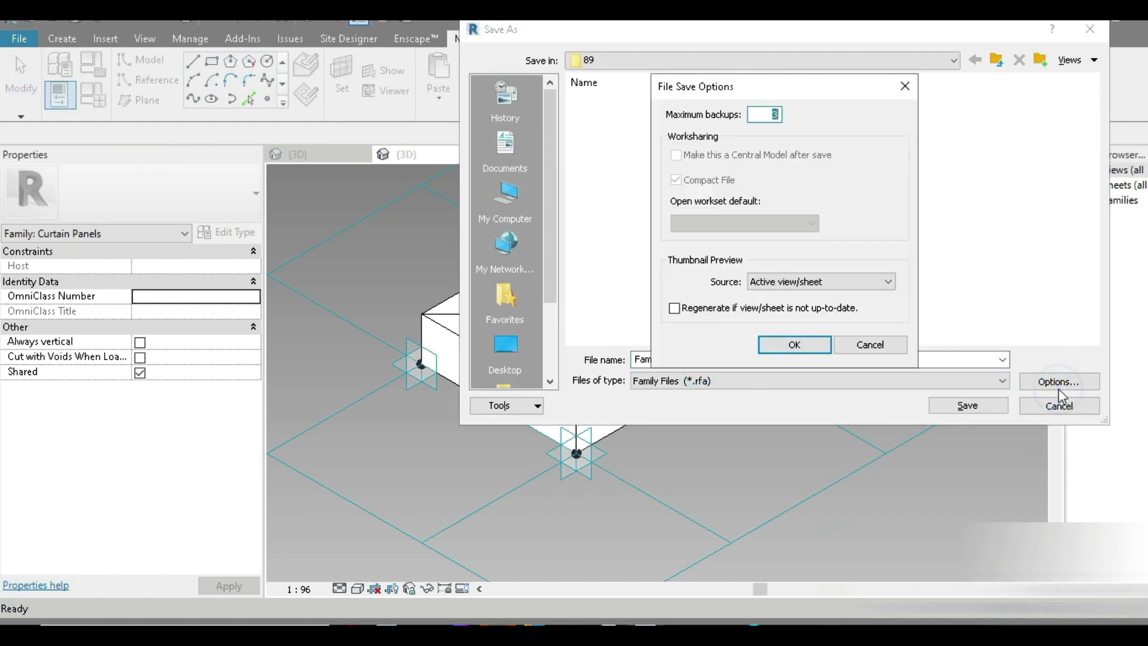
pyautogui.write('1')
pyautogui.click(810, 342)
pyautogui.click(946, 410)
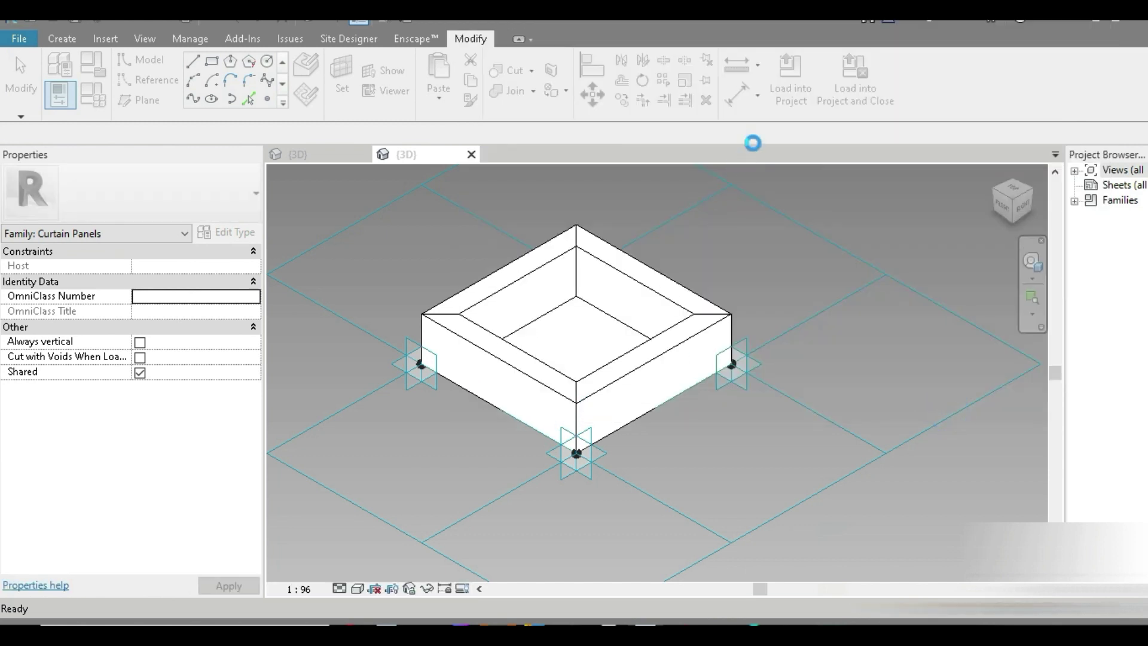
pyautogui.click(786, 99)
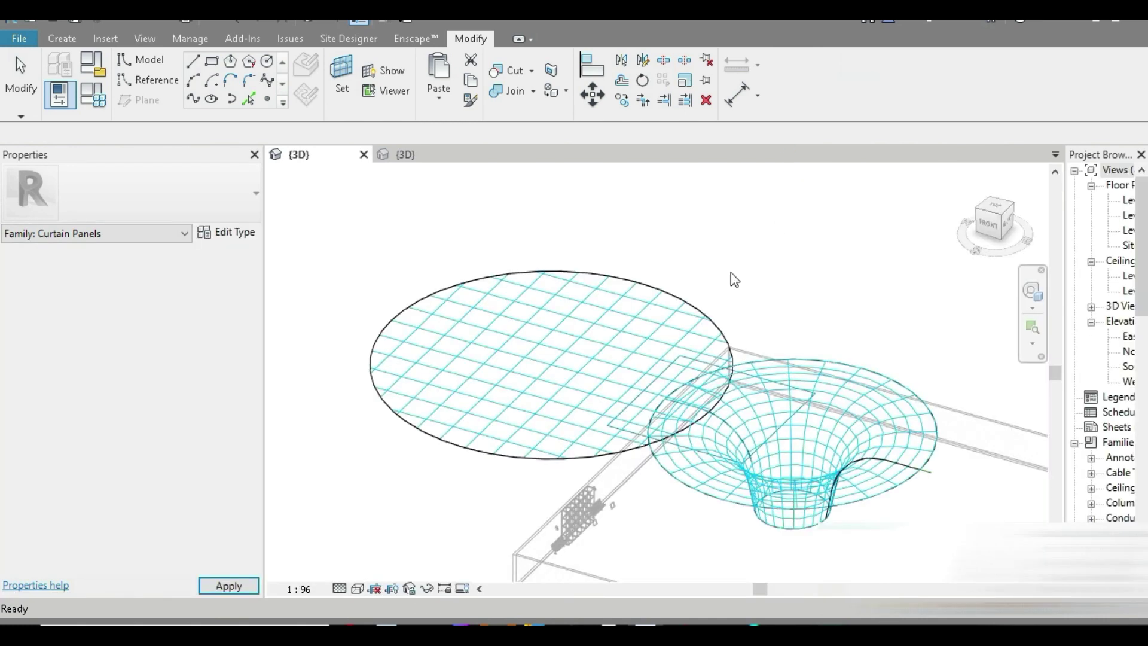
# Set the funnel's divided surface panel type to Family50 (Type 1)
pyautogui.click(798, 513)
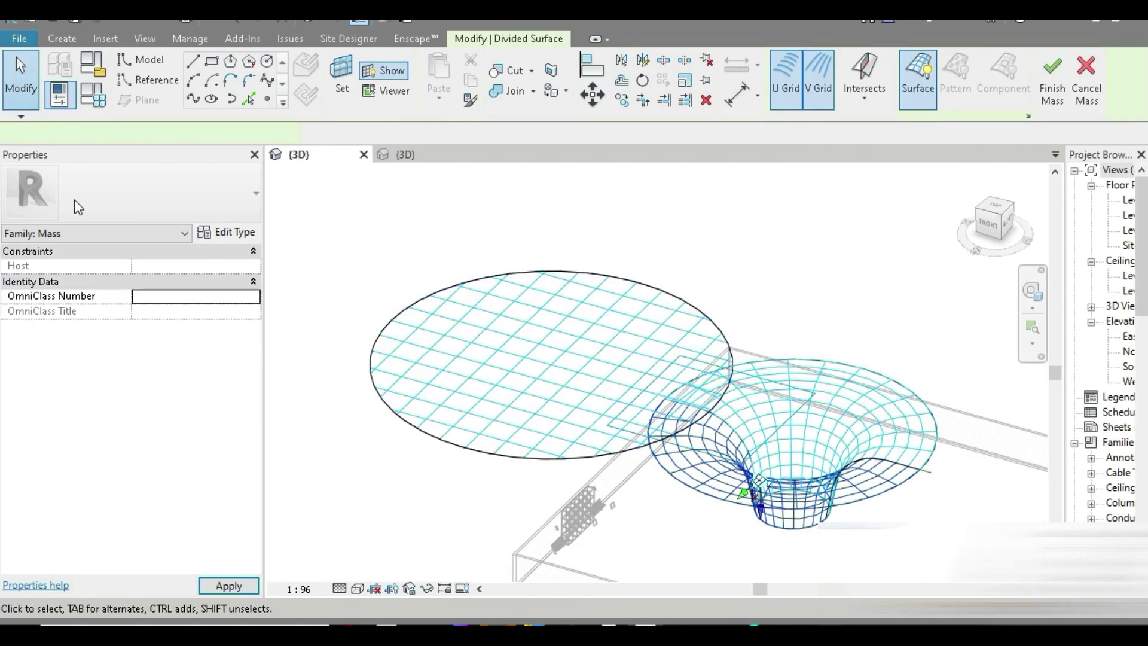
pyautogui.click(117, 192)
pyautogui.click(117, 193)
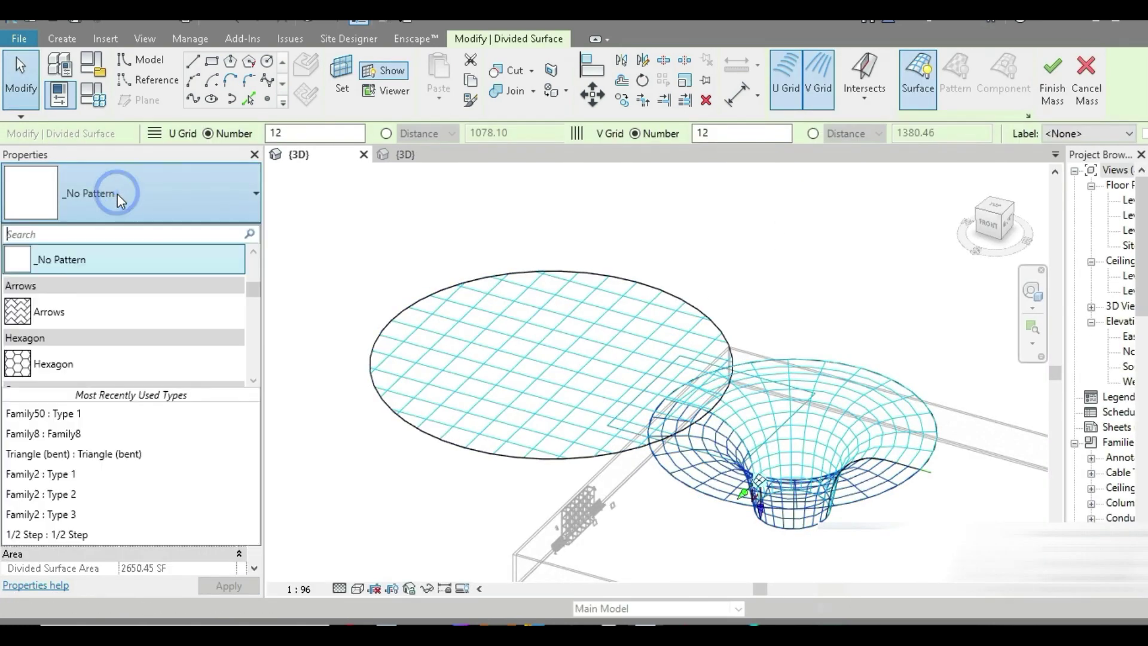
pyautogui.click(128, 206)
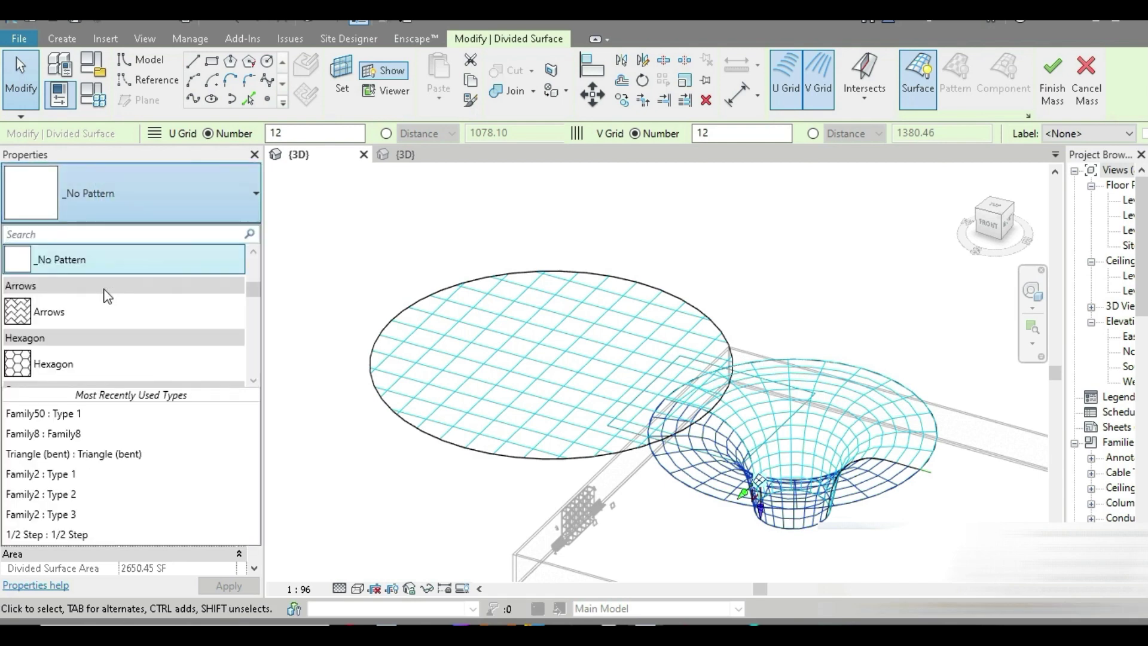
pyautogui.scroll(-5, 105, 293)
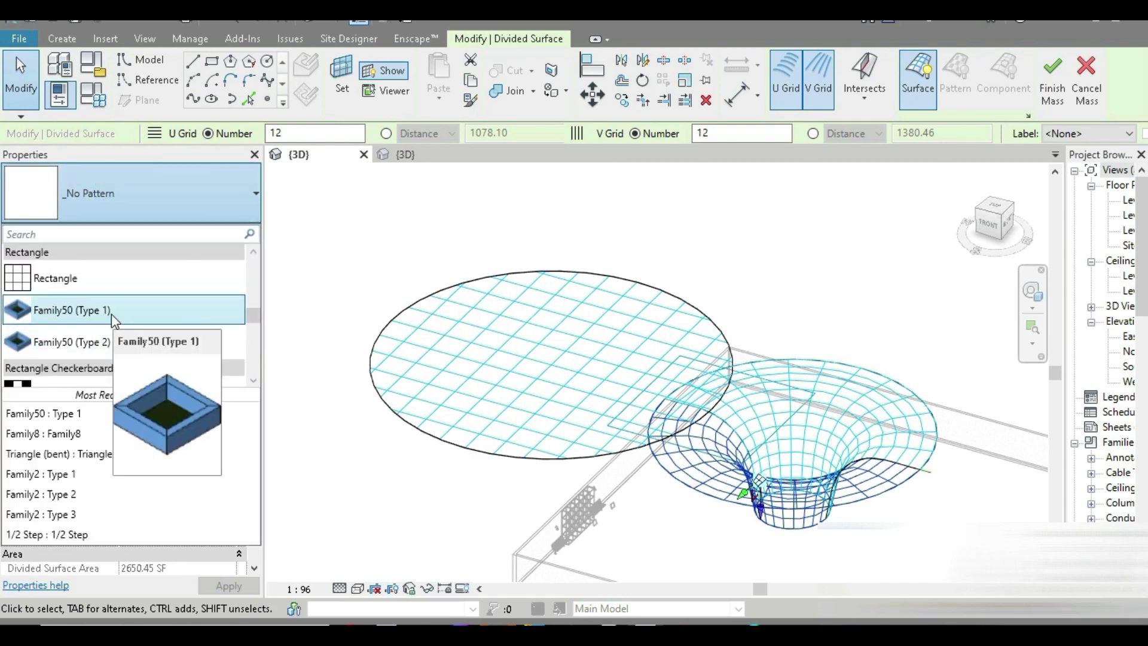
pyautogui.moveTo(103, 339)
pyautogui.click(99, 318)
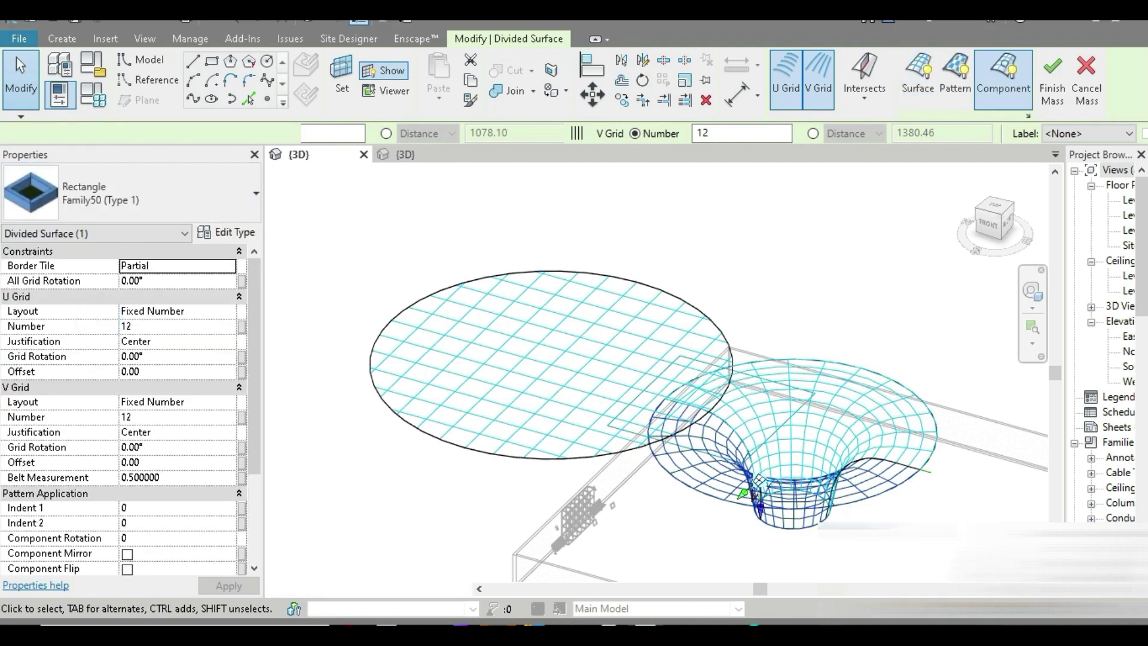
pyautogui.scroll(8, 843, 530)
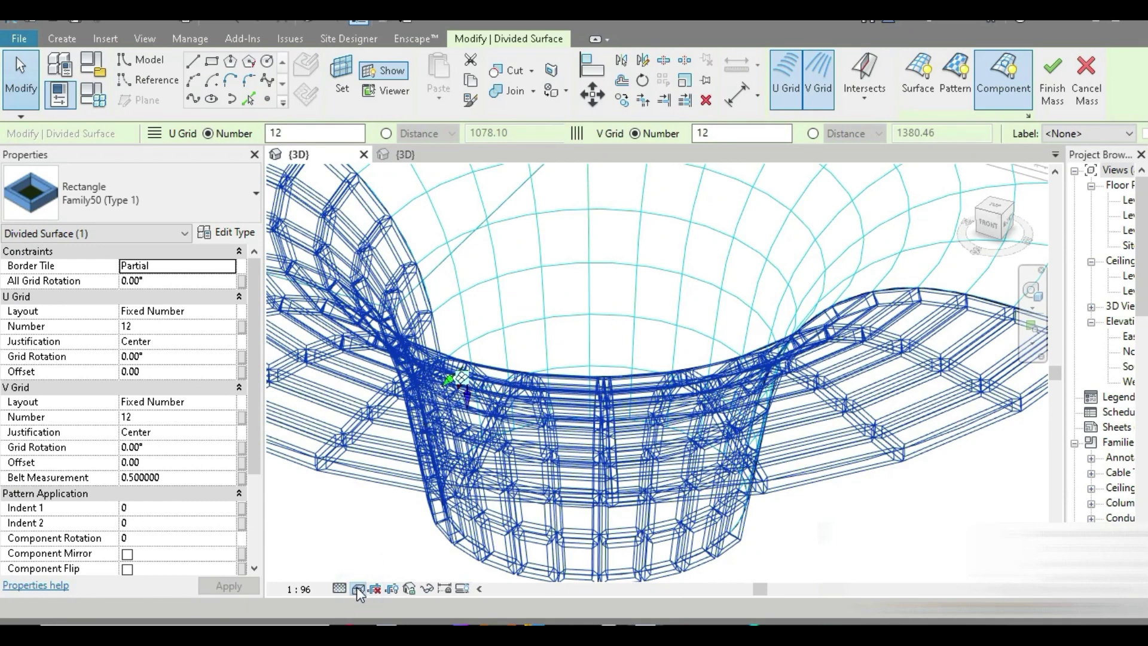
# Switch the view to Realistic visual style and reselect the funnel's divided surface
pyautogui.click(358, 588)
pyautogui.click(387, 553)
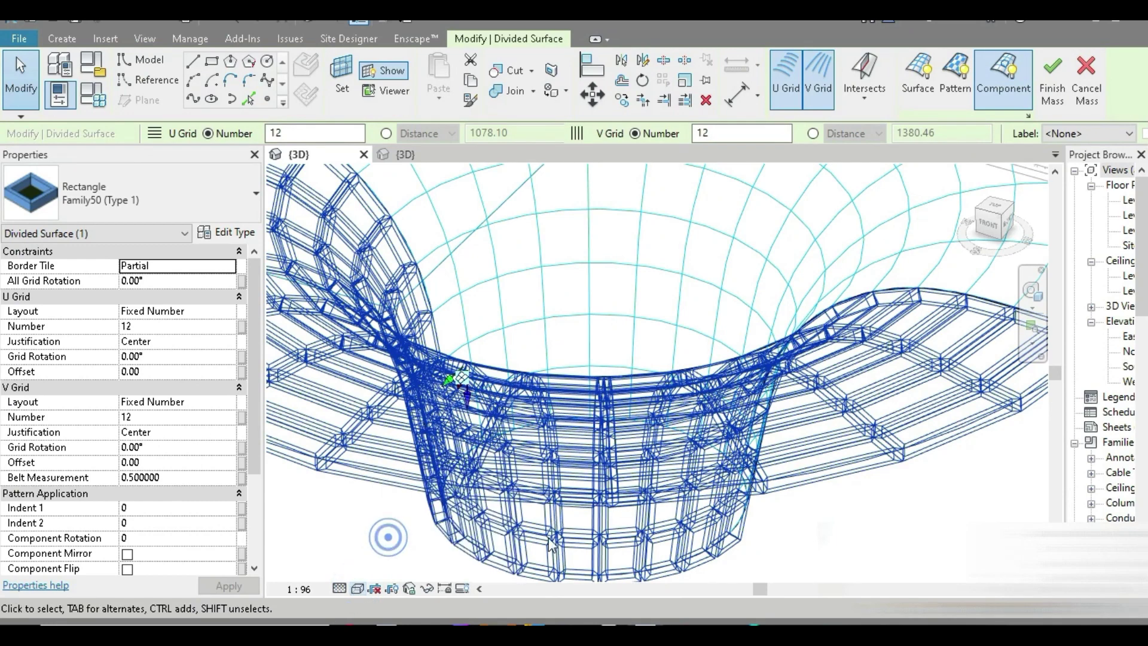
pyautogui.click(869, 501)
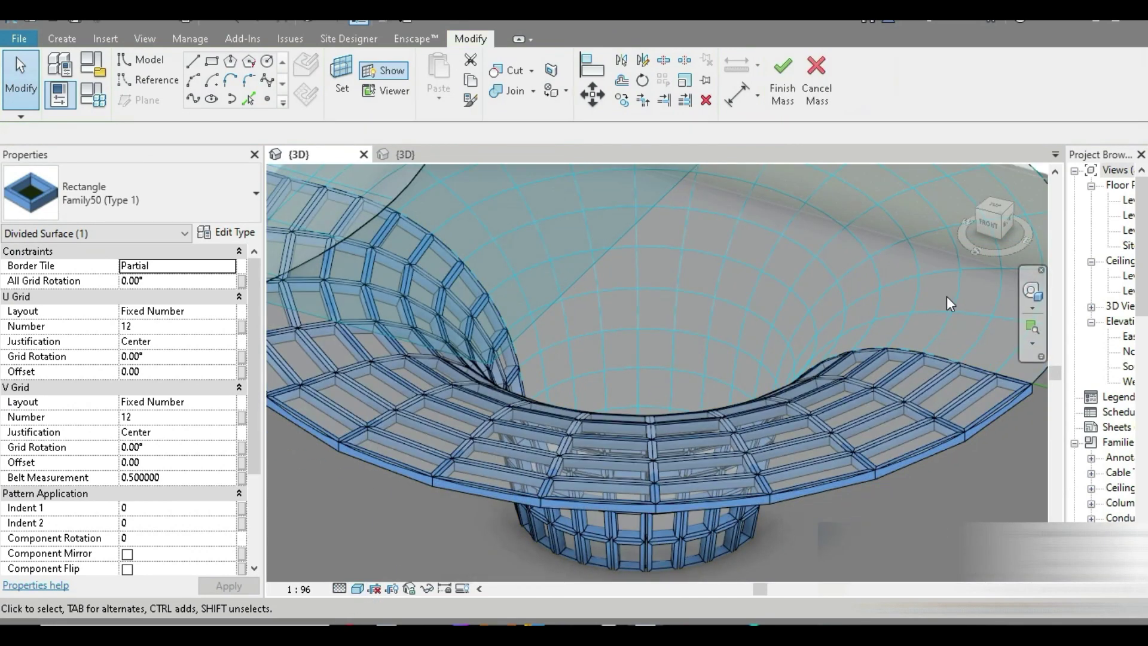
pyautogui.click(942, 318)
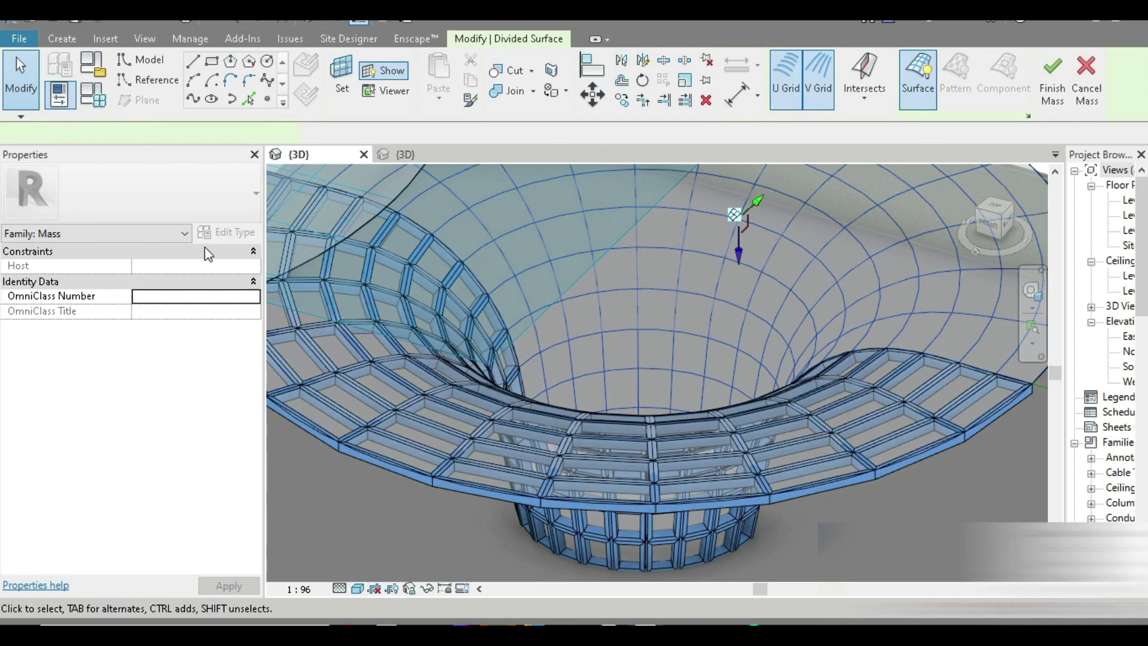
# Orbit around the funnel and browse the surface pattern type list
pyautogui.scroll(-3, 540, 279)
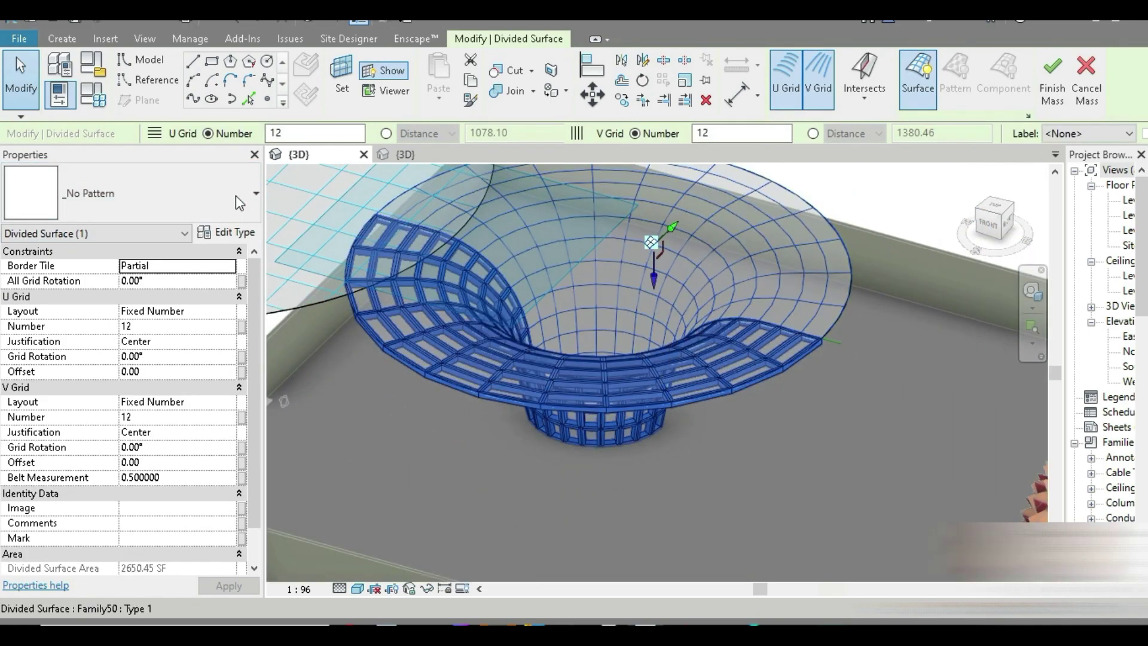
pyautogui.keyDown('shift'); pyautogui.moveTo(761, 397); pyautogui.dragTo(571, 355, button='middle'); pyautogui.keyUp('shift')
pyautogui.scroll(2, 562, 349)
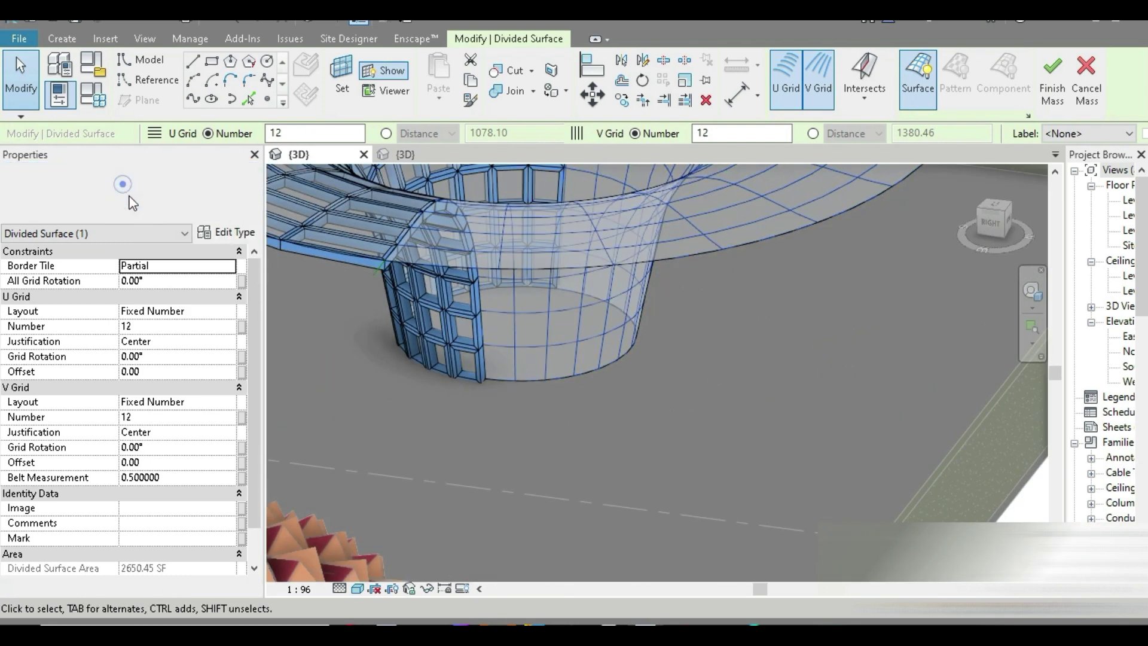
pyautogui.click(123, 182)
pyautogui.scroll(-2, 117, 313)
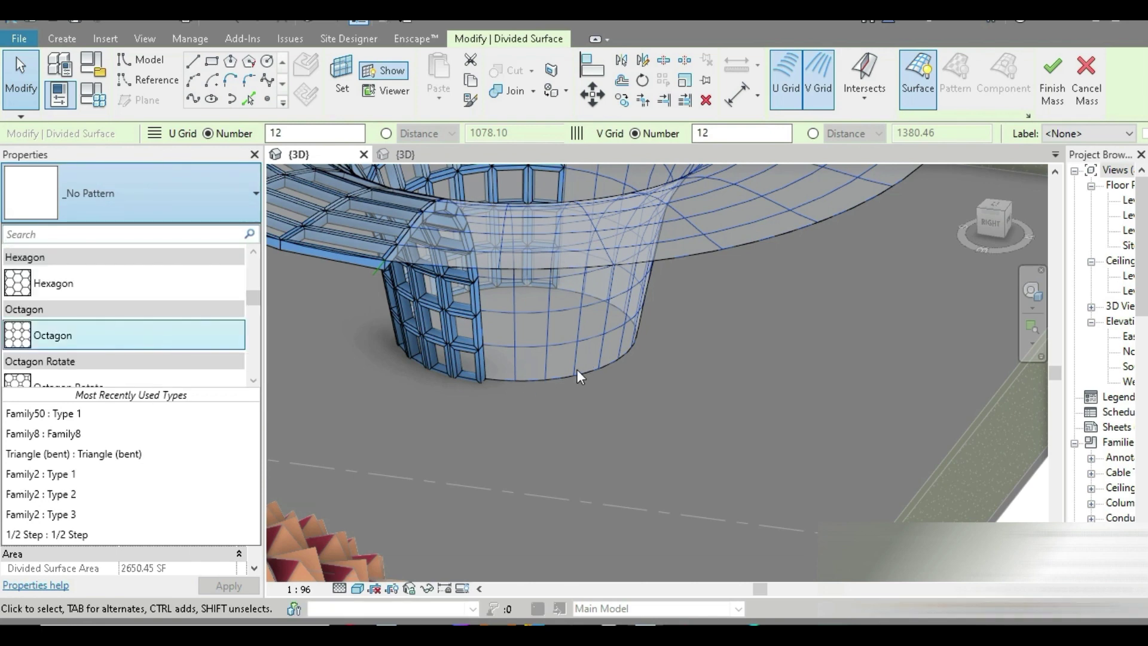
pyautogui.scroll(-2, 133, 328)
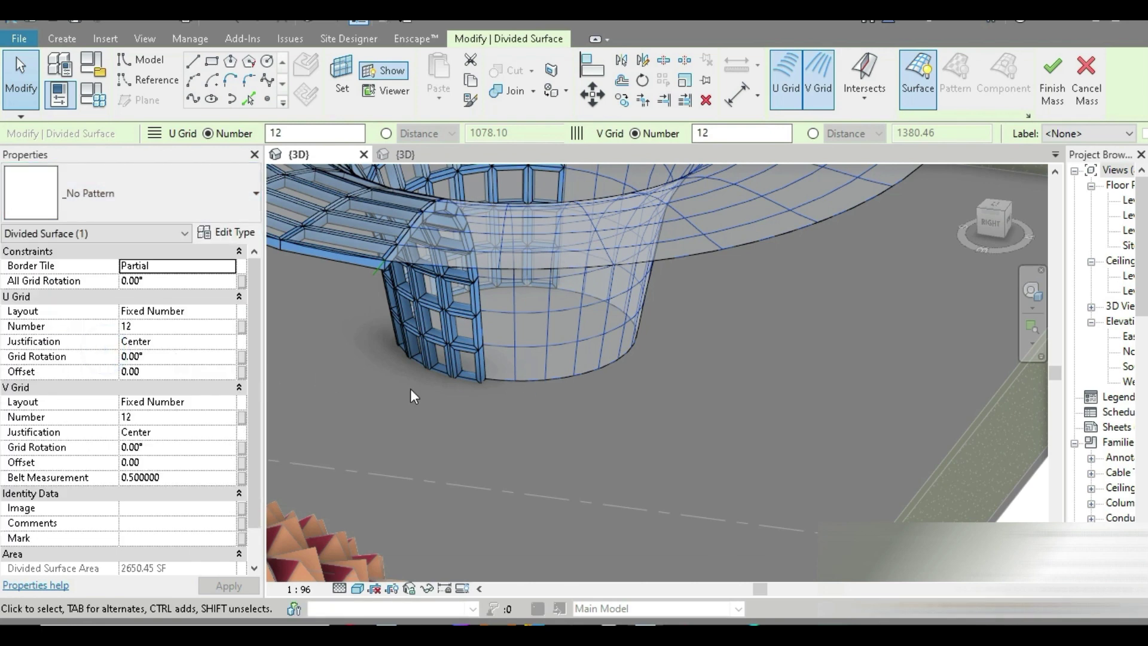
pyautogui.scroll(-2, 412, 396)
pyautogui.keyDown('shift'); pyautogui.moveTo(411, 399); pyautogui.dragTo(701, 459, button='middle'); pyautogui.keyUp('shift')
# Clad the flat disc's divided surface with Family50 (Type 2) panels
pyautogui.click(297, 389)
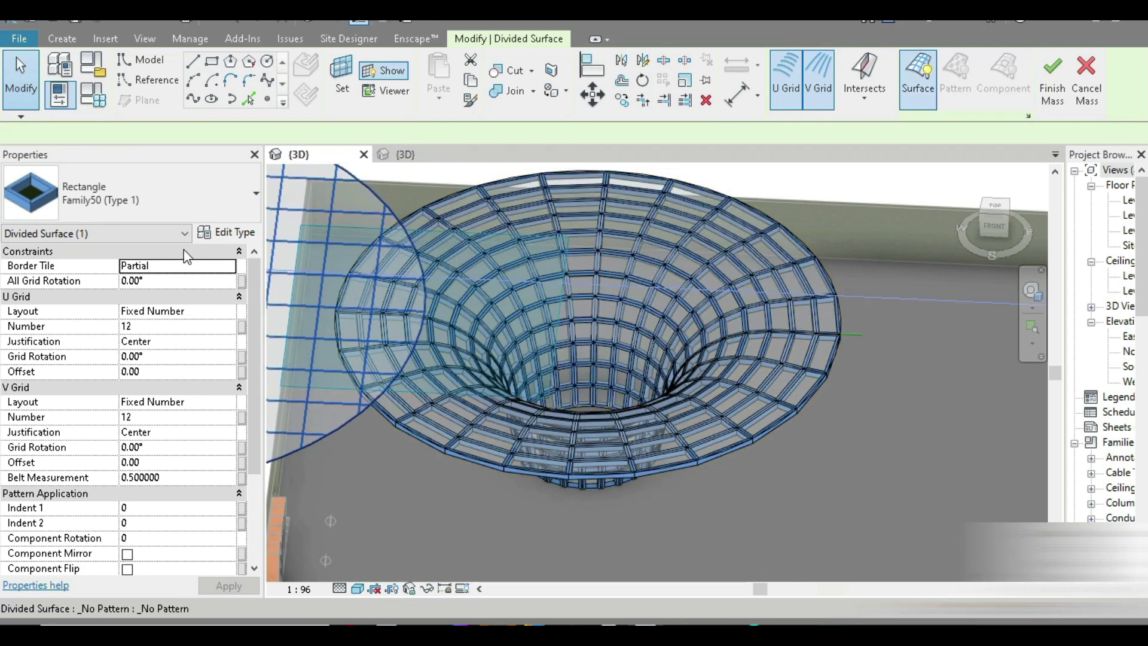
pyautogui.click(131, 190)
pyautogui.scroll(-2, 89, 323)
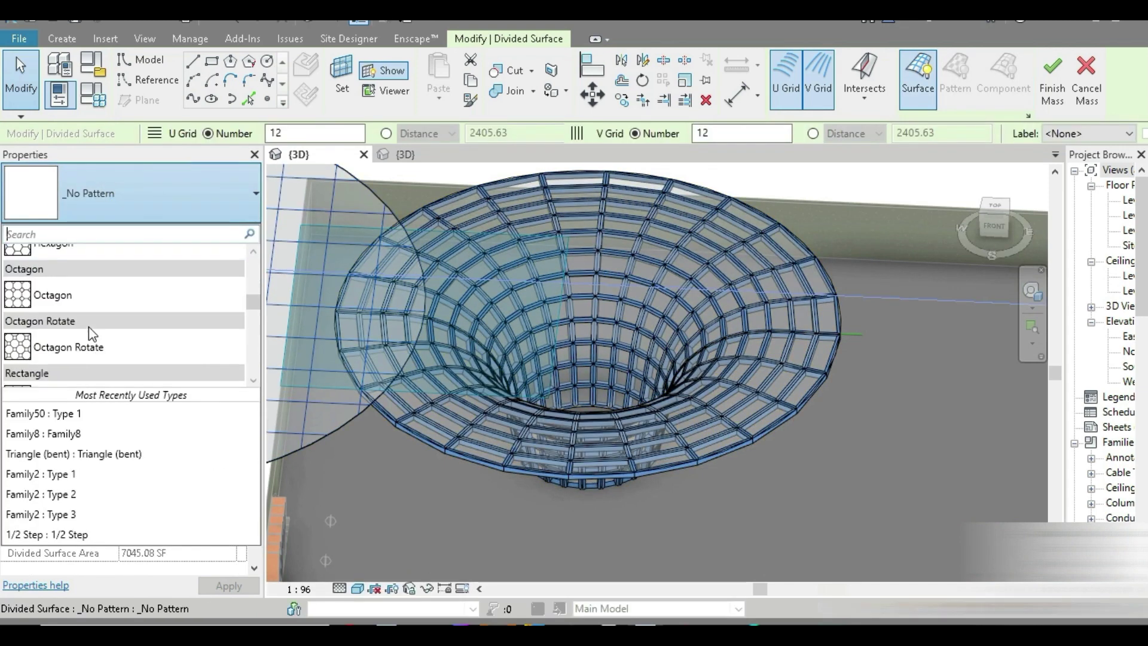
pyautogui.scroll(-3, 89, 327)
pyautogui.click(67, 306)
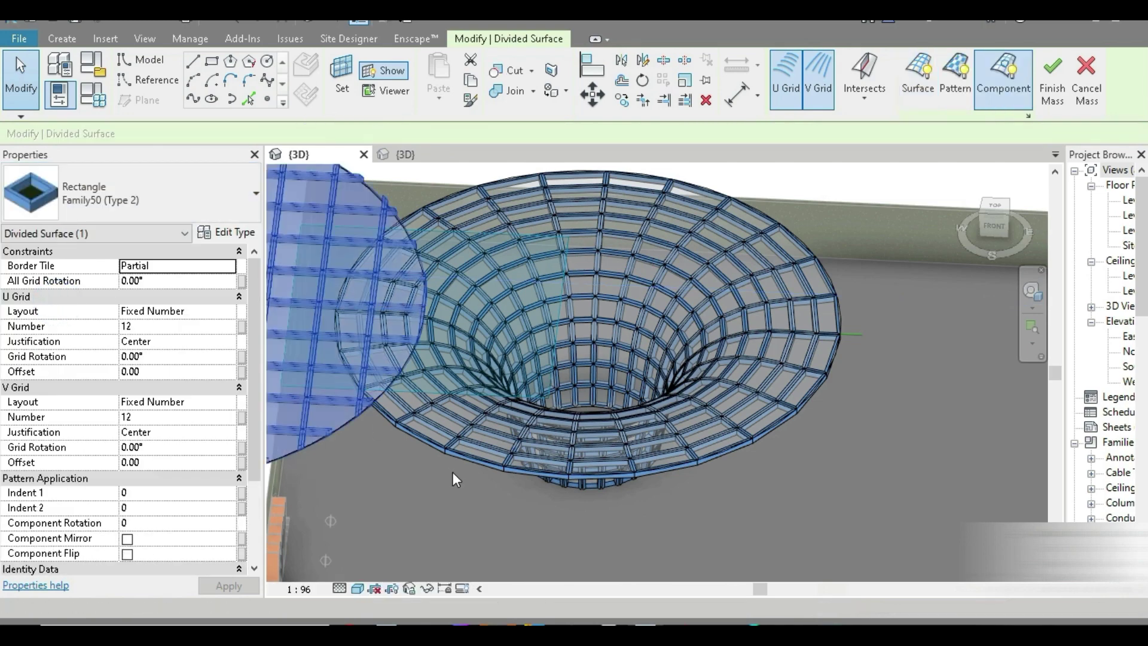
pyautogui.scroll(-1, 454, 472)
# Pan to show the panelled disc and funnel, then select the gridded disc and its form
pyautogui.click(415, 503)
pyautogui.moveTo(446, 502); pyautogui.dragTo(711, 490, button='middle')
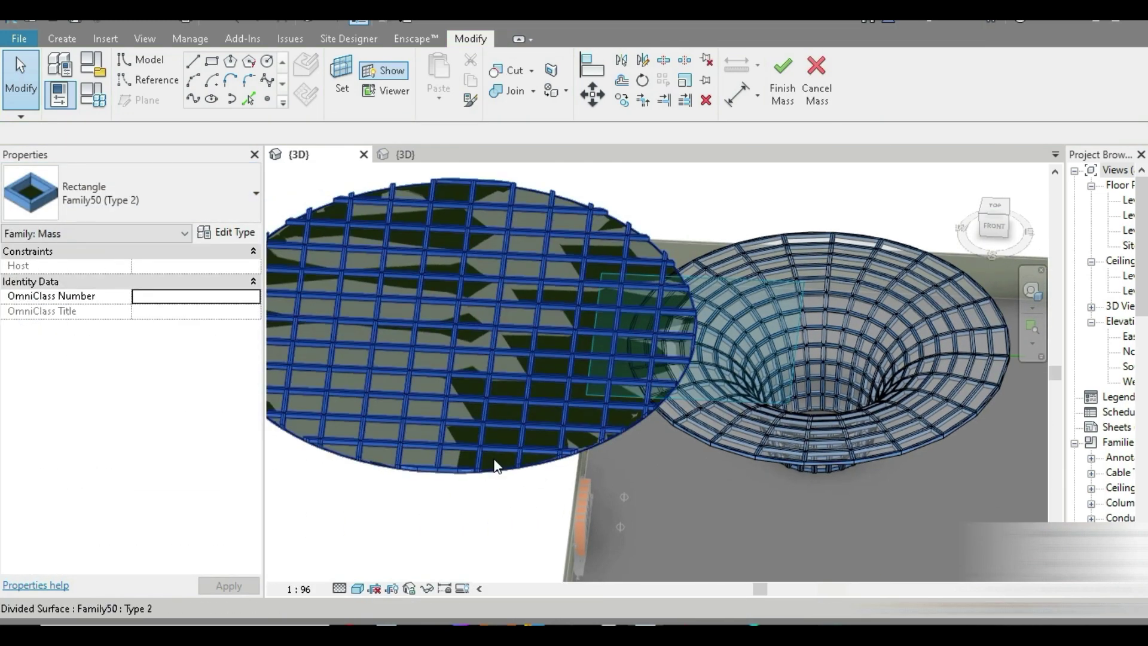
pyautogui.scroll(5, 495, 457)
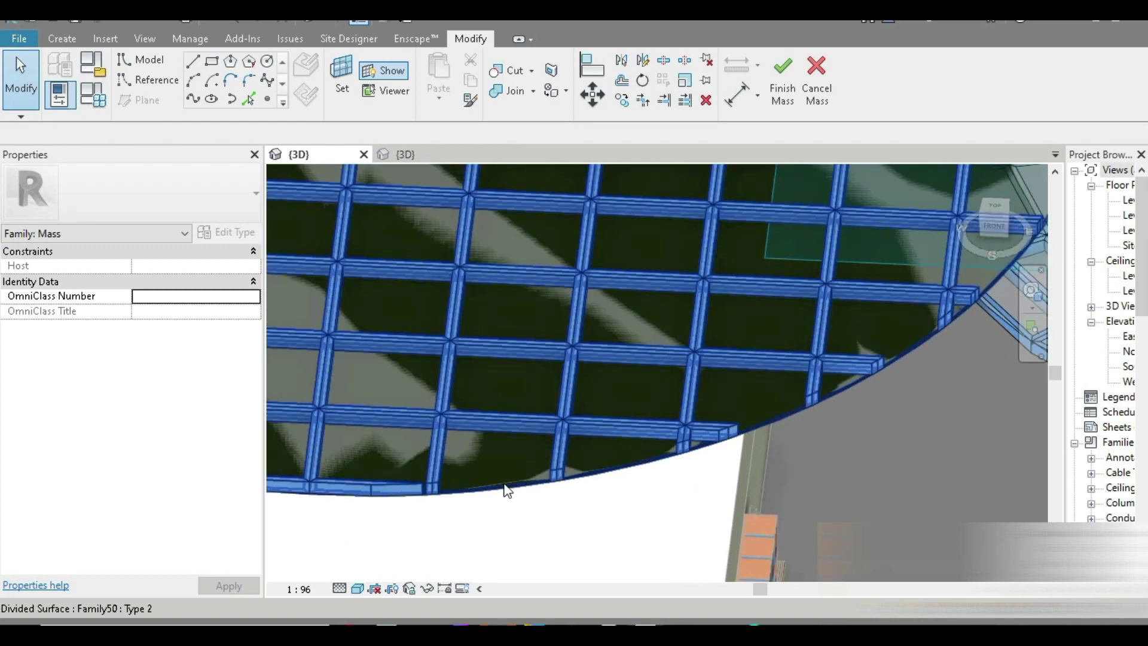
pyautogui.scroll(-5, 507, 490)
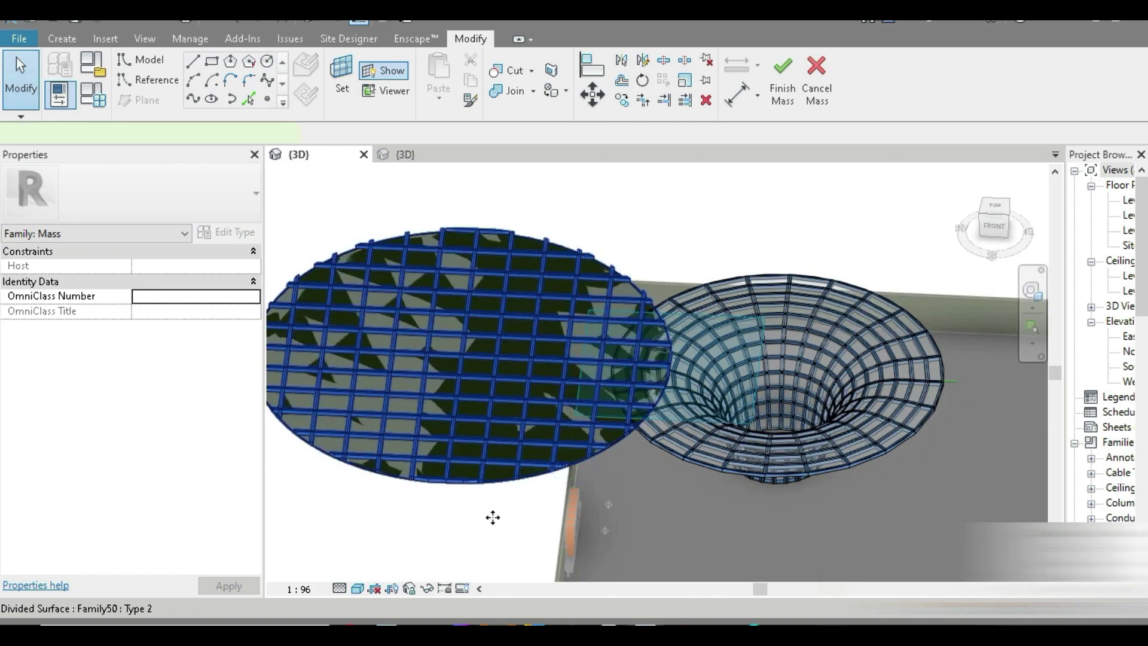
pyautogui.click(493, 517)
pyautogui.click(495, 524)
# Clear the selection and start drawing a Circle for a new form
pyautogui.click(509, 483)
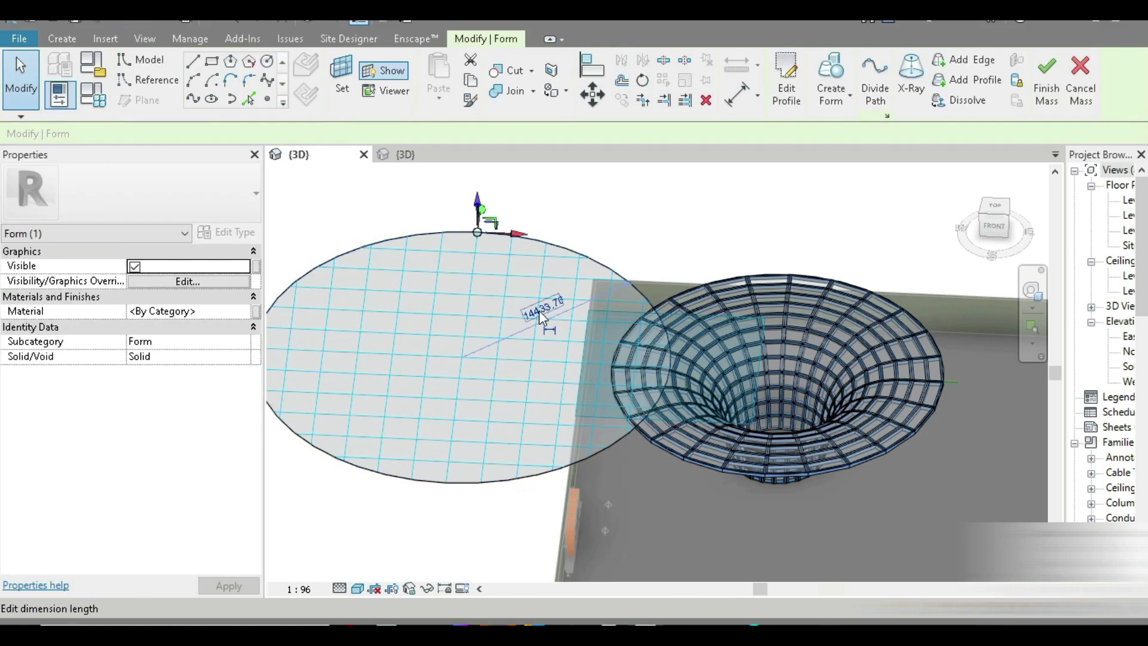
pyautogui.press('Escape')
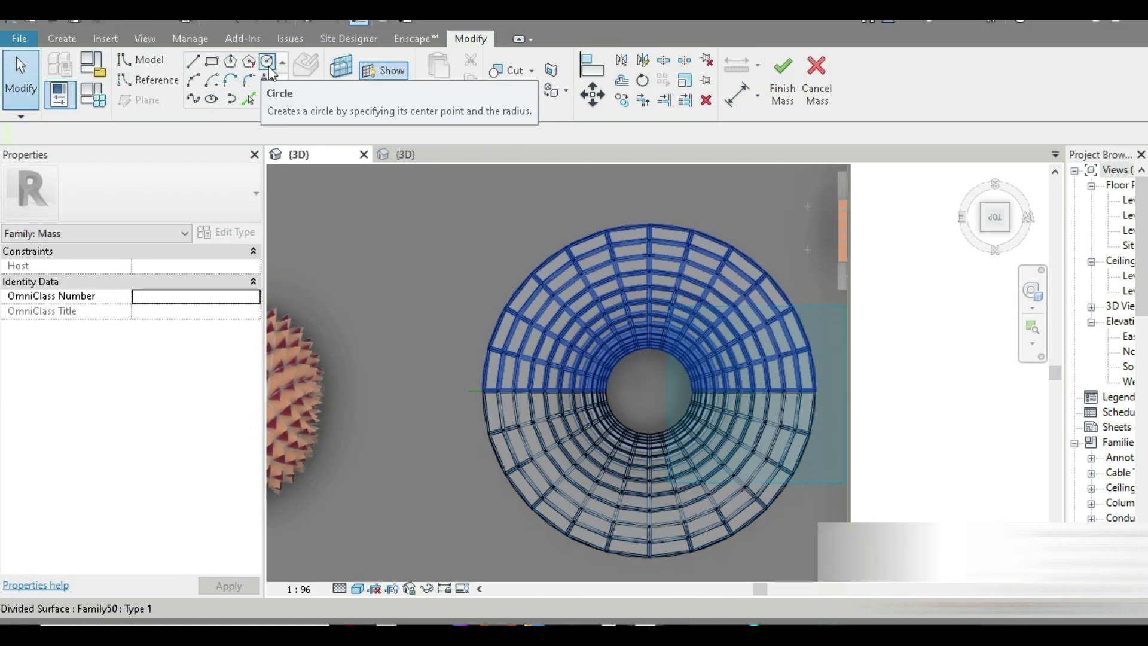
pyautogui.click(268, 69)
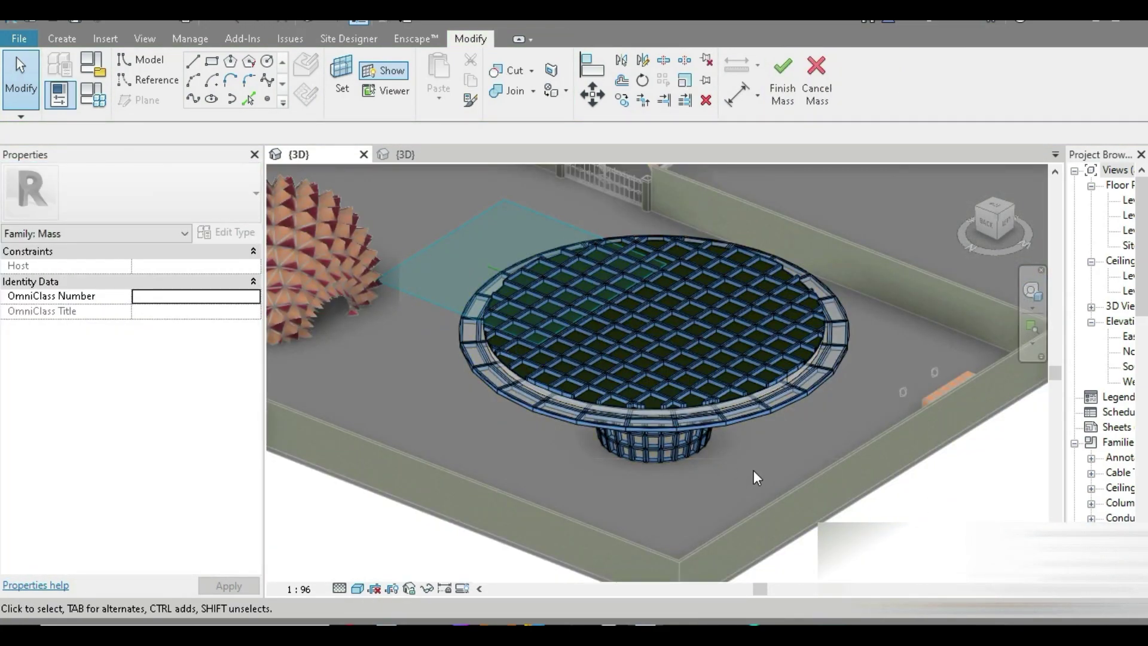
pyautogui.scroll(4, 754, 469)
pyautogui.scroll(-3, 754, 468)
# Orbit to check the disc's panel grid from low and top views, then Finish Mass
pyautogui.keyDown('shift'); pyautogui.moveTo(701, 465); pyautogui.dragTo(395, 263, button='middle'); pyautogui.keyUp('shift')
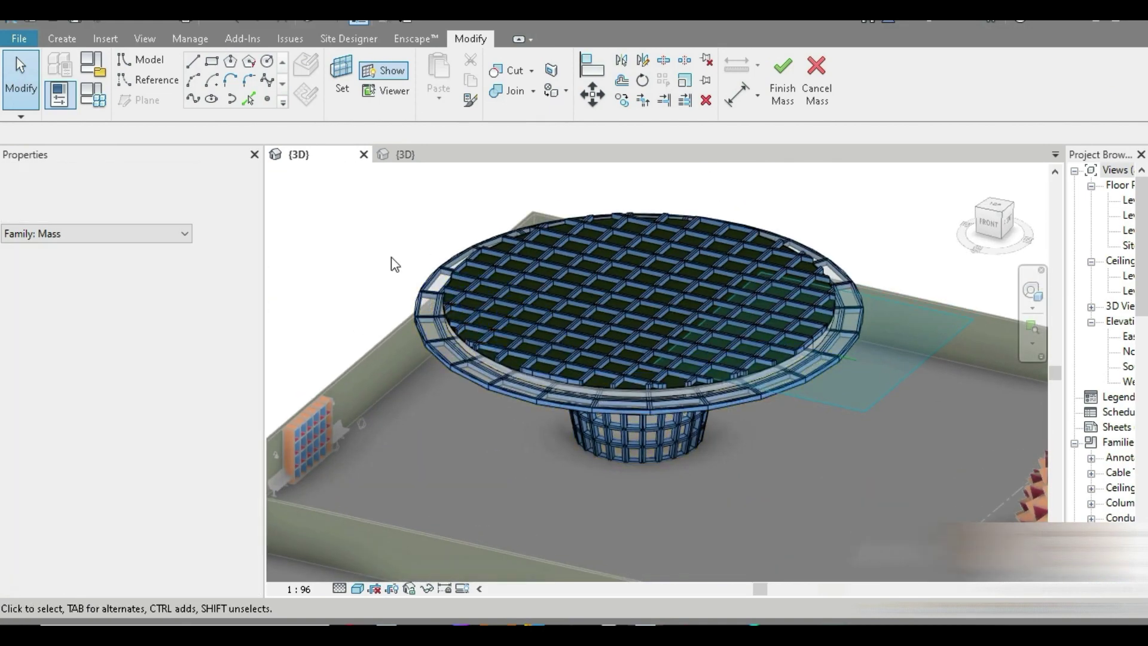
pyautogui.scroll(2, 421, 333)
pyautogui.scroll(3, 837, 389)
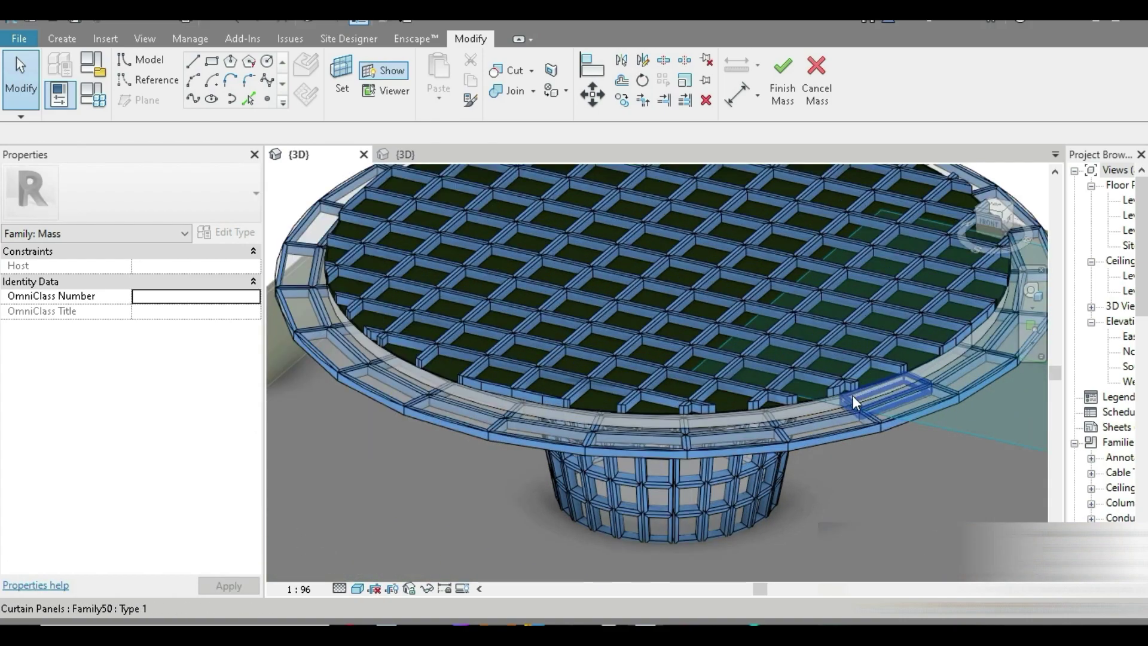
pyautogui.scroll(3, 852, 396)
pyautogui.scroll(-1, 765, 414)
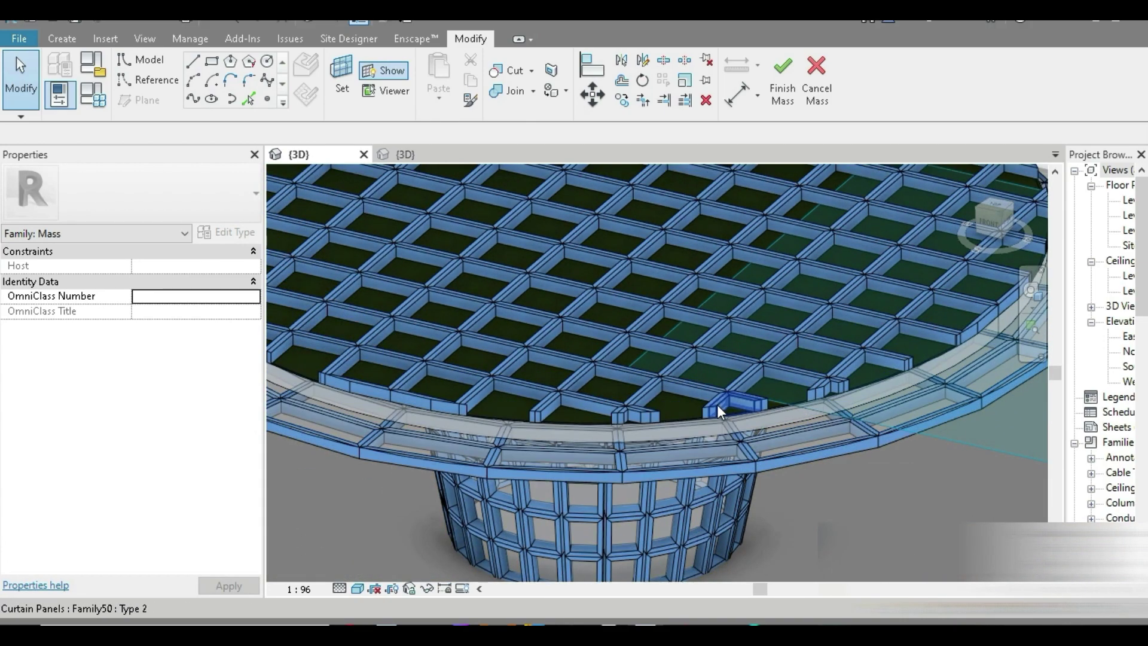
pyautogui.keyDown('shift'); pyautogui.moveTo(716, 404); pyautogui.dragTo(708, 548, button='middle'); pyautogui.keyUp('shift')
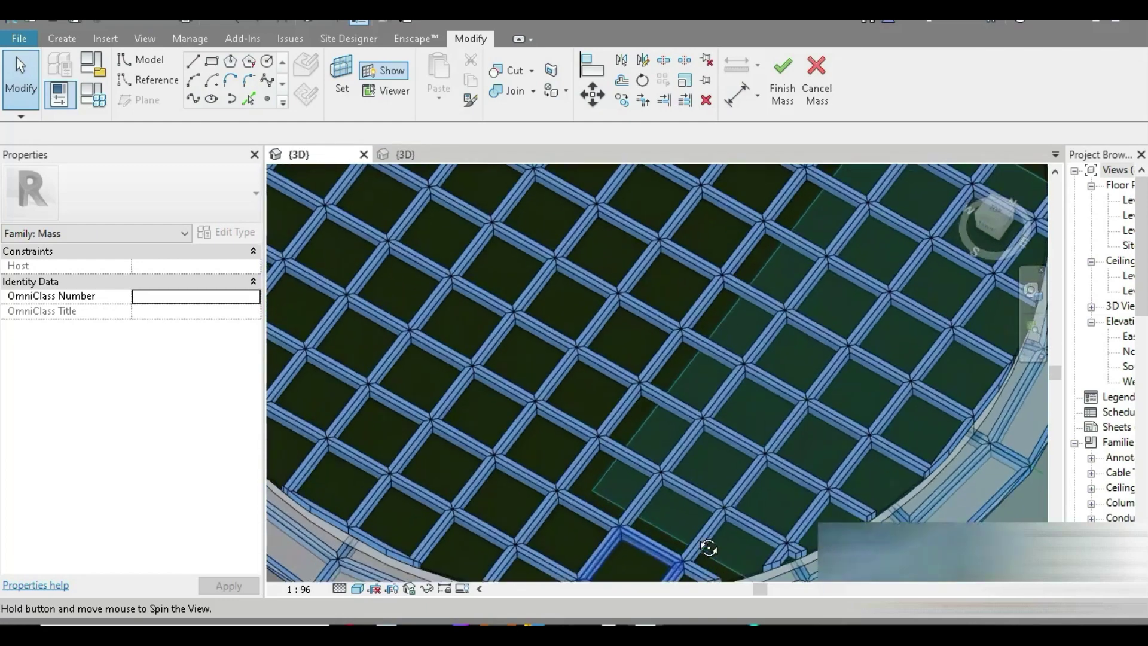
pyautogui.scroll(-4, 702, 457)
pyautogui.keyDown('shift'); pyautogui.moveTo(759, 481); pyautogui.dragTo(760, 352, button='middle'); pyautogui.keyUp('shift')
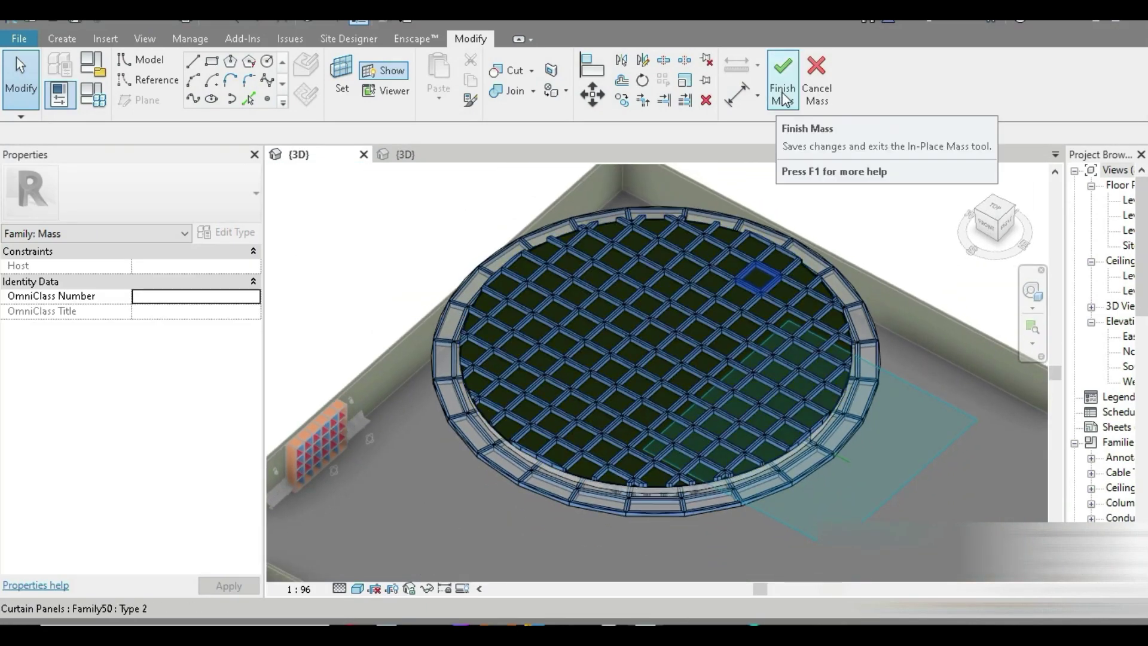
pyautogui.click(784, 96)
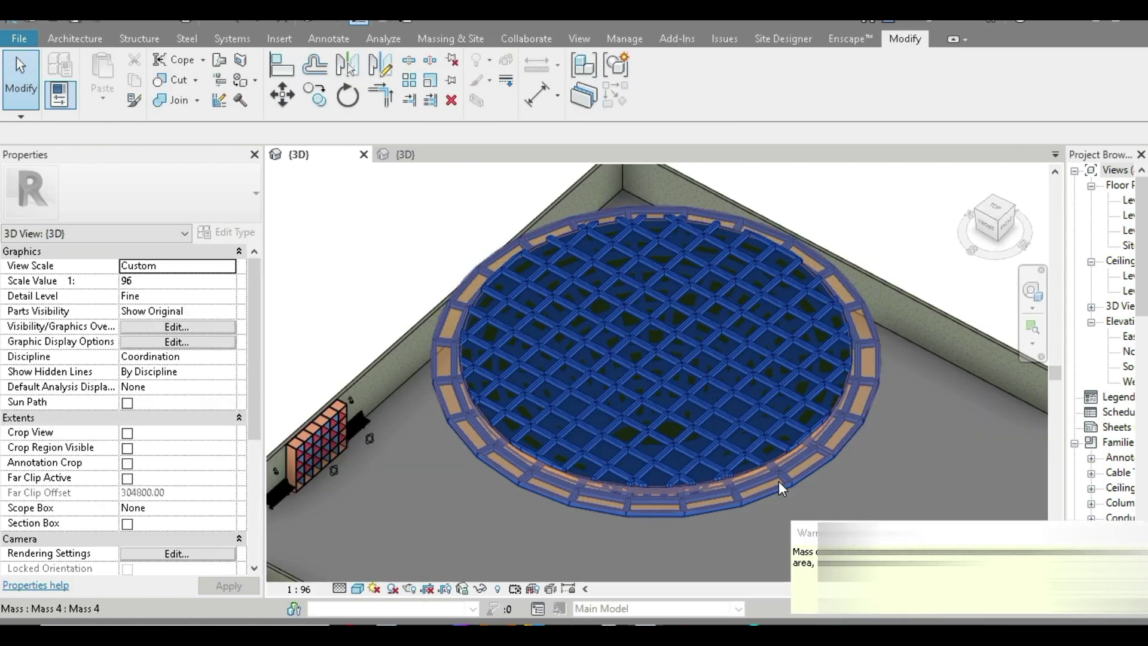
# Open the Massing & Site tab and orbit the 3D view toward the mass's base
pyautogui.click(469, 37)
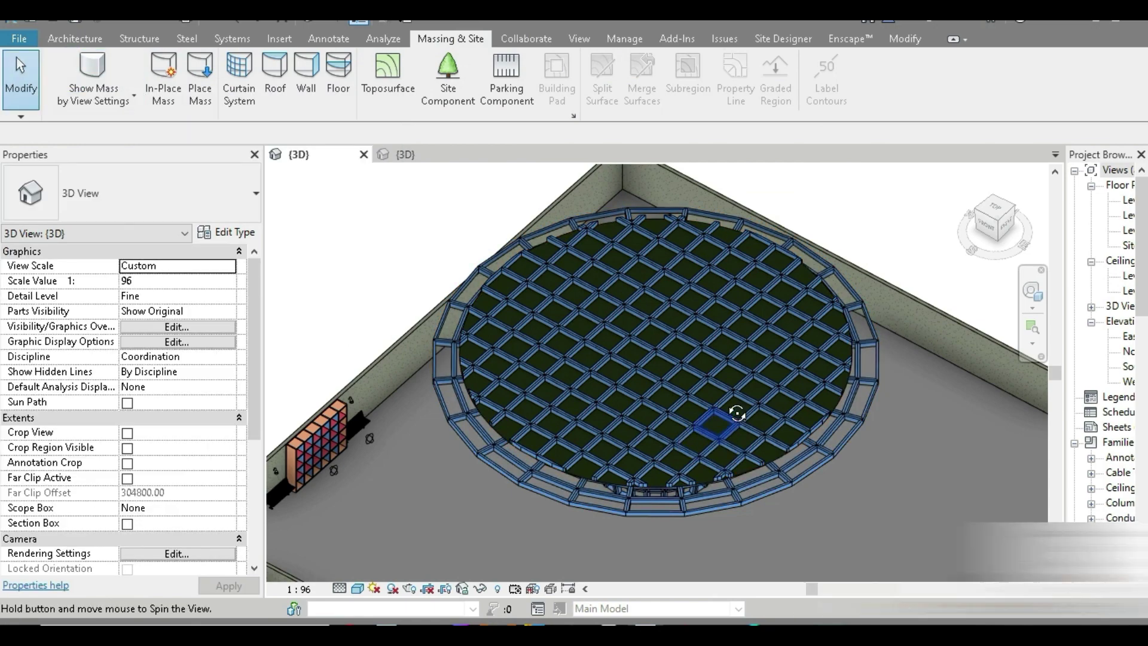
pyautogui.keyDown('shift'); pyautogui.moveTo(743, 403); pyautogui.dragTo(804, 362, button='middle'); pyautogui.keyUp('shift')
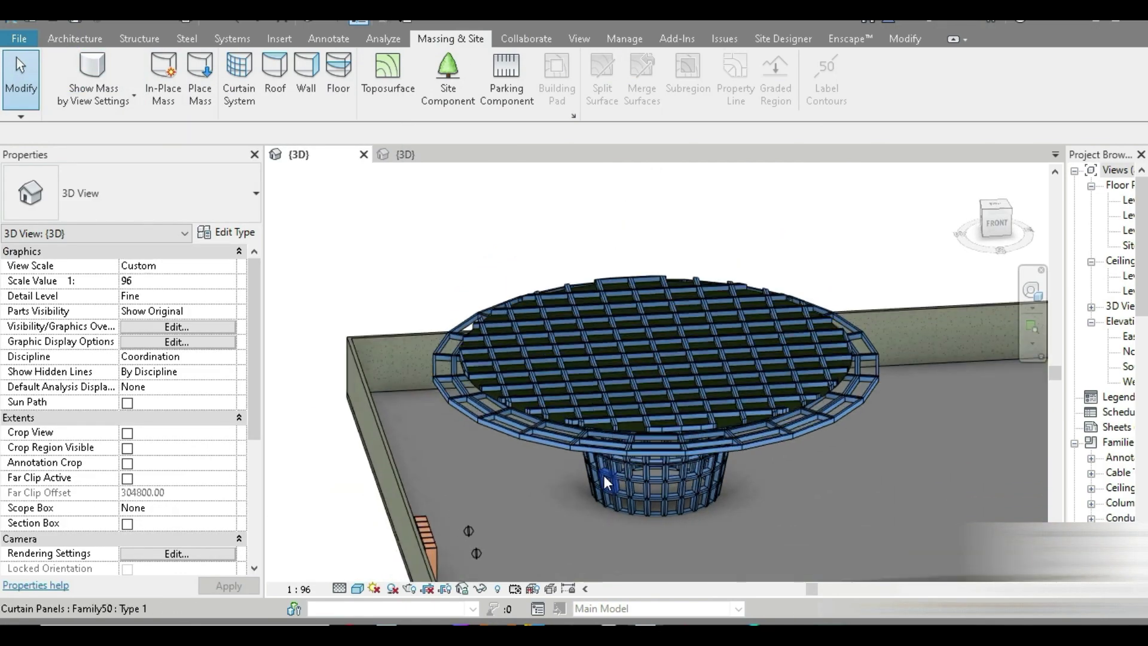
pyautogui.scroll(4, 603, 475)
pyautogui.moveTo(701, 509); pyautogui.dragTo(589, 455, button='middle')
pyautogui.scroll(5, 598, 472)
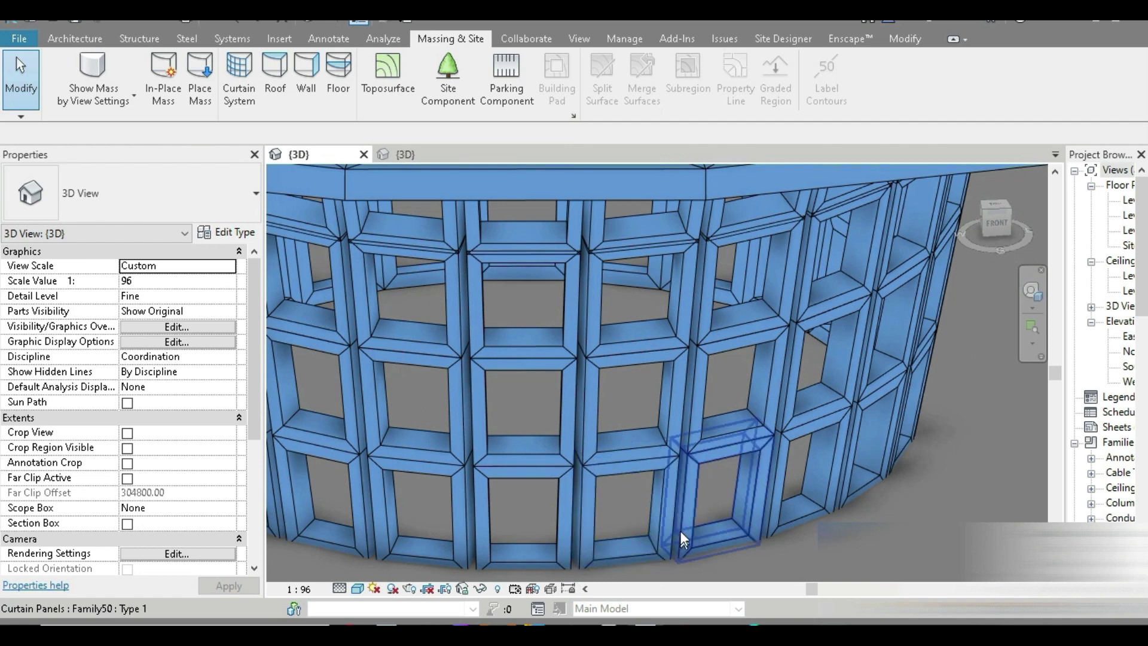
# Select two stacked curtain panels on the base to inspect them
pyautogui.click(693, 424)
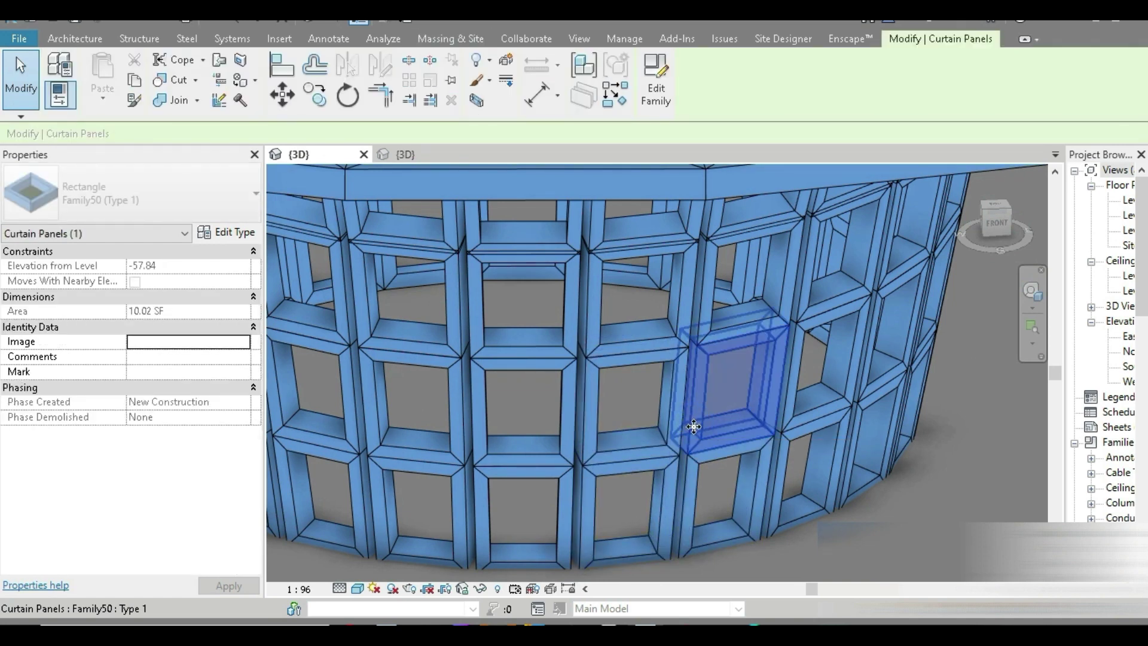
pyautogui.click(691, 484)
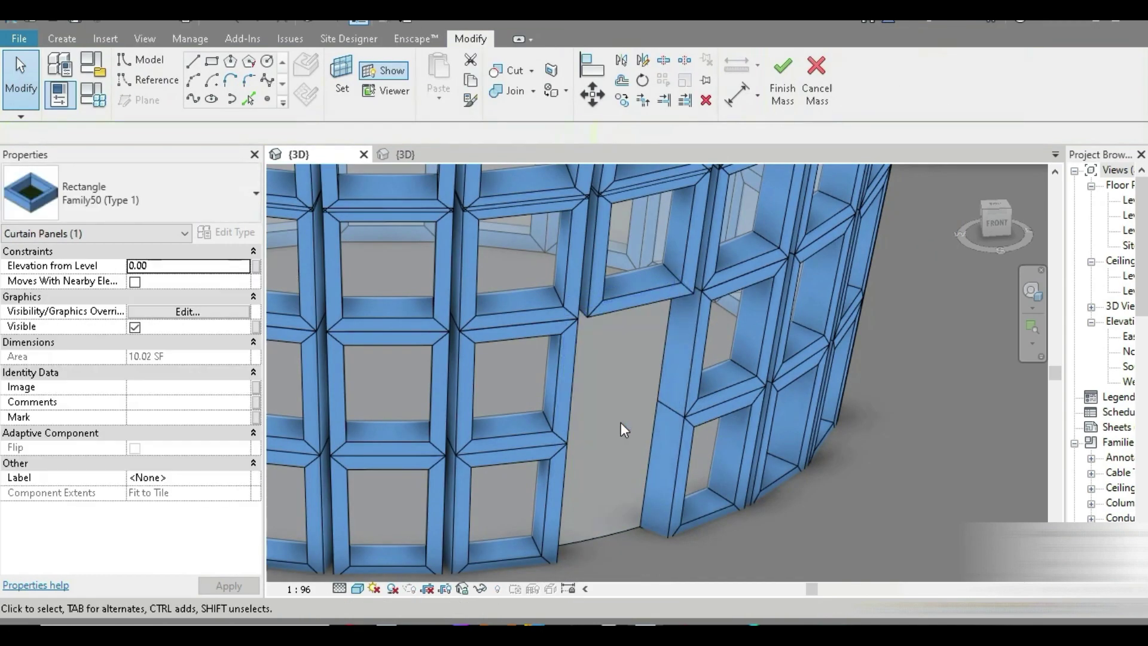
pyautogui.scroll(-4, 709, 366)
pyautogui.moveTo(729, 449)
pyautogui.keyDown('shift'); pyautogui.mouseDown(button='middle')
pyautogui.moveTo(726, 410)
pyautogui.moveTo(734, 454)
pyautogui.mouseUp(button='middle'); pyautogui.keyUp('shift')
pyautogui.scroll(3, 714, 424)
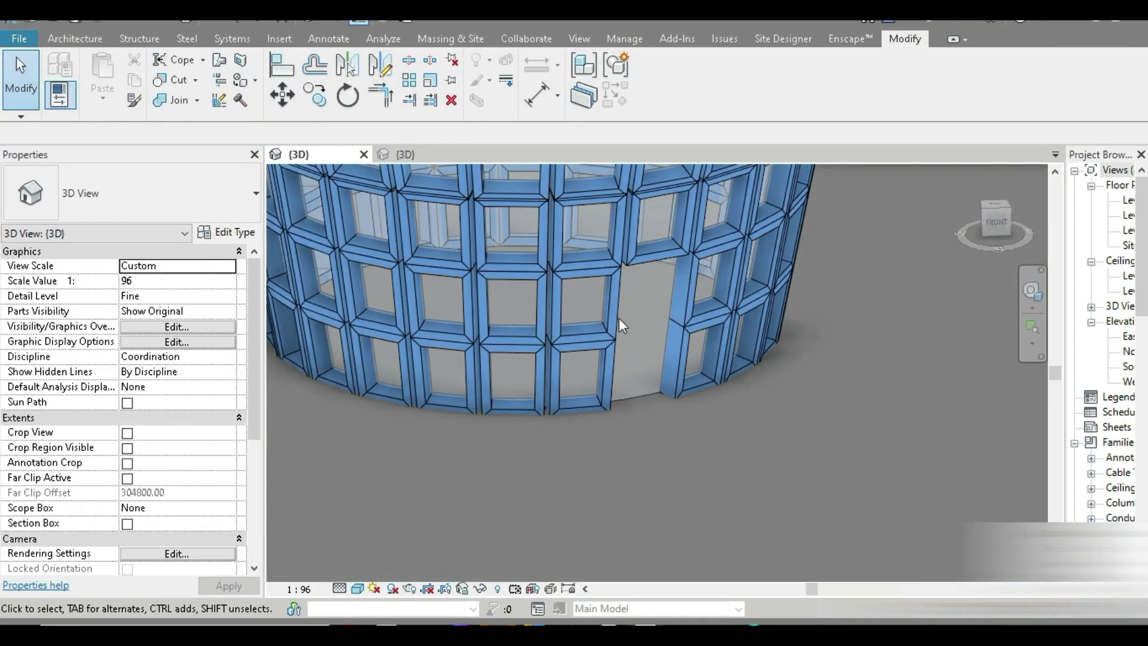
pyautogui.click(458, 39)
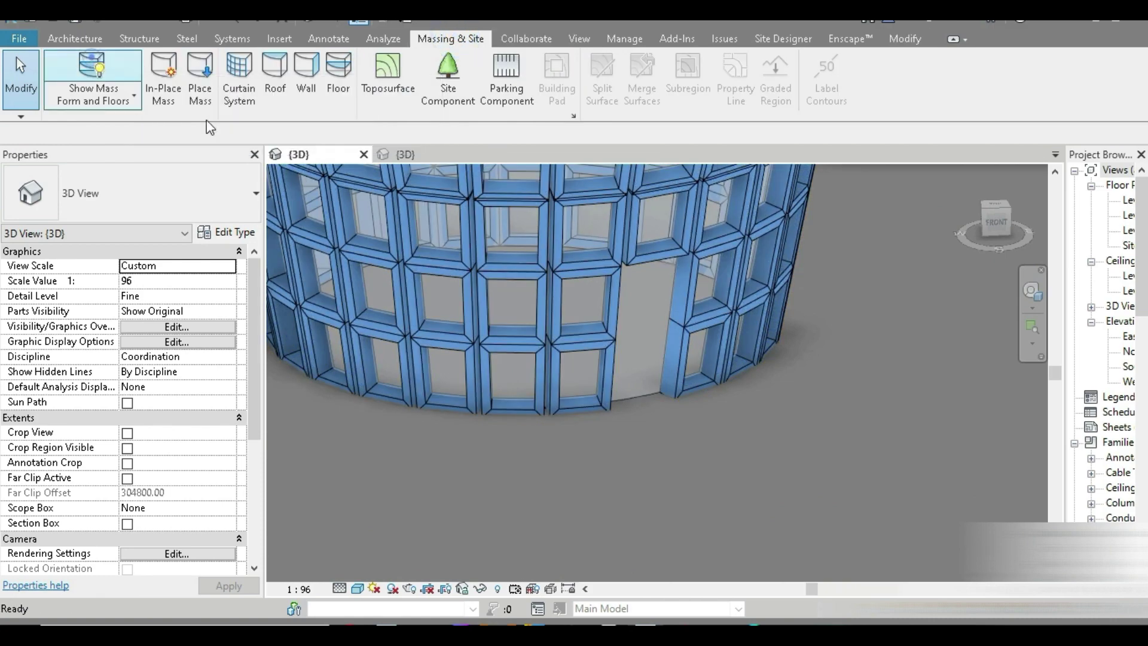
pyautogui.scroll(-3, 689, 422)
pyautogui.keyDown('shift'); pyautogui.moveTo(687, 430); pyautogui.dragTo(625, 459, button='middle'); pyautogui.keyUp('shift')
pyautogui.scroll(-2, 664, 508)
pyautogui.scroll(4, 625, 459)
pyautogui.scroll(3, 625, 460)
pyautogui.scroll(3, 631, 464)
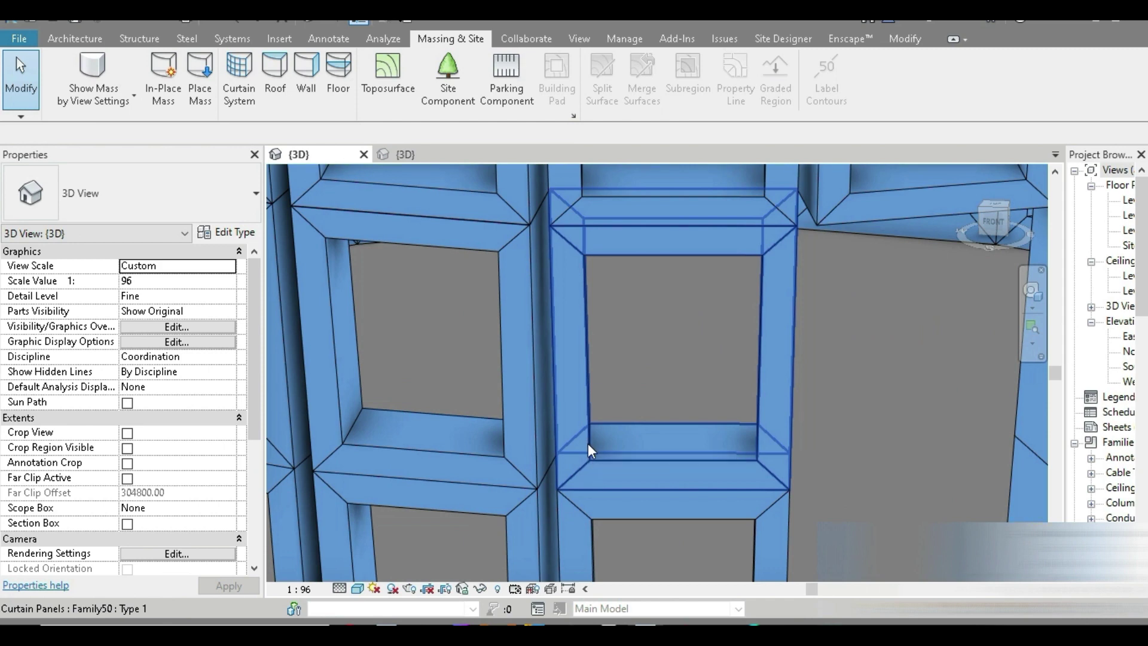
pyautogui.scroll(-6, 613, 332)
pyautogui.keyDown('shift'); pyautogui.moveTo(620, 340); pyautogui.dragTo(629, 382, button='middle'); pyautogui.keyUp('shift')
pyautogui.scroll(3, 630, 386)
pyautogui.scroll(5, 574, 406)
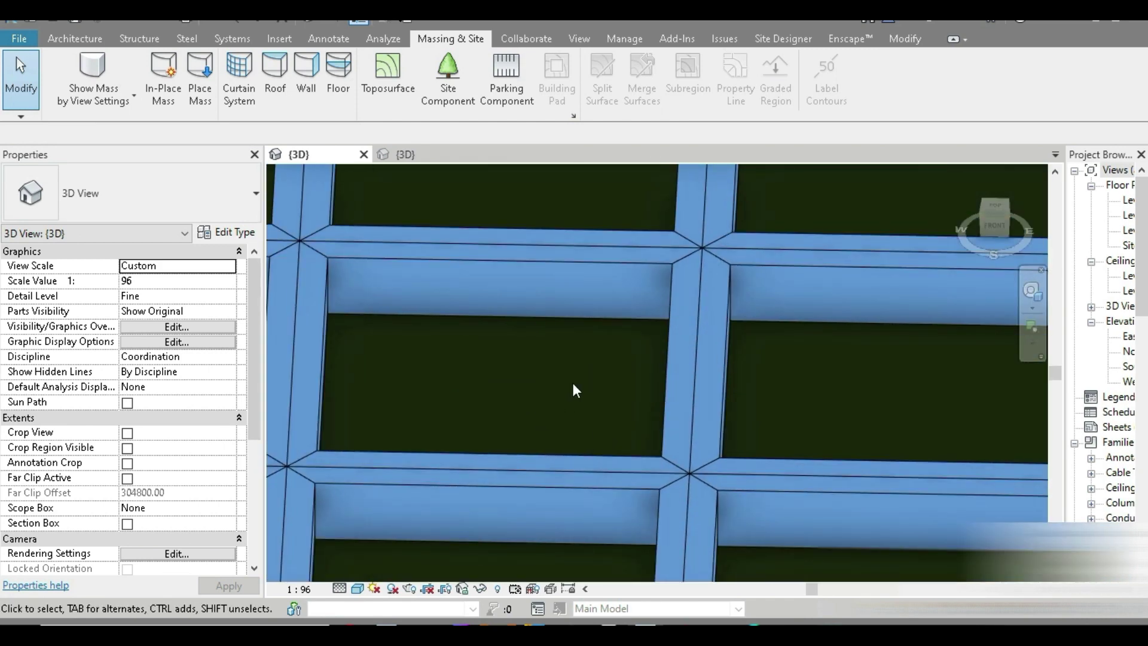
pyautogui.scroll(-8, 576, 388)
pyautogui.keyDown('shift'); pyautogui.moveTo(595, 400); pyautogui.dragTo(616, 484, button='middle'); pyautogui.keyUp('shift')
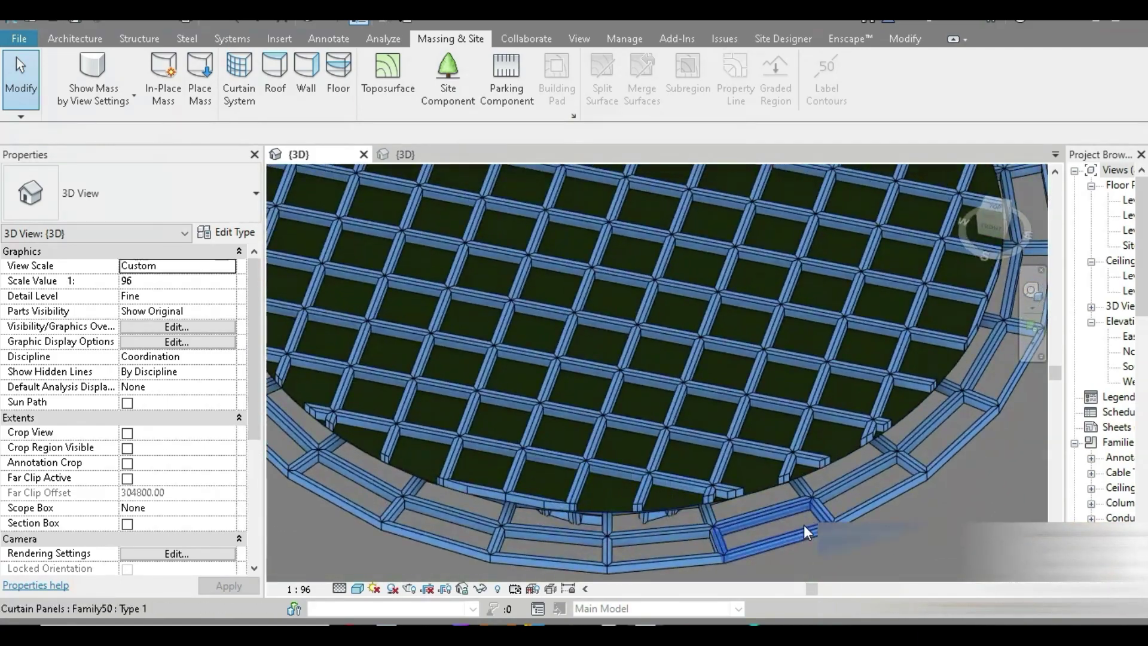
pyautogui.moveTo(807, 532); pyautogui.dragTo(815, 412, button='middle')
pyautogui.scroll(-3, 816, 410)
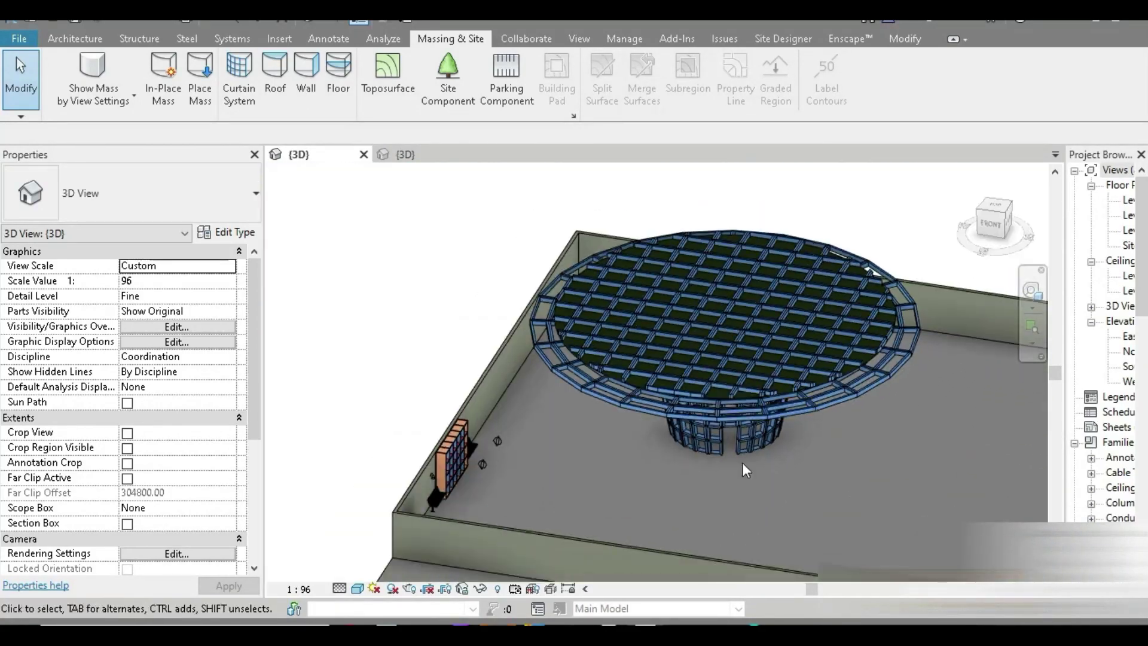
pyautogui.keyDown('shift'); pyautogui.moveTo(743, 470); pyautogui.dragTo(583, 458, button='middle'); pyautogui.keyUp('shift')
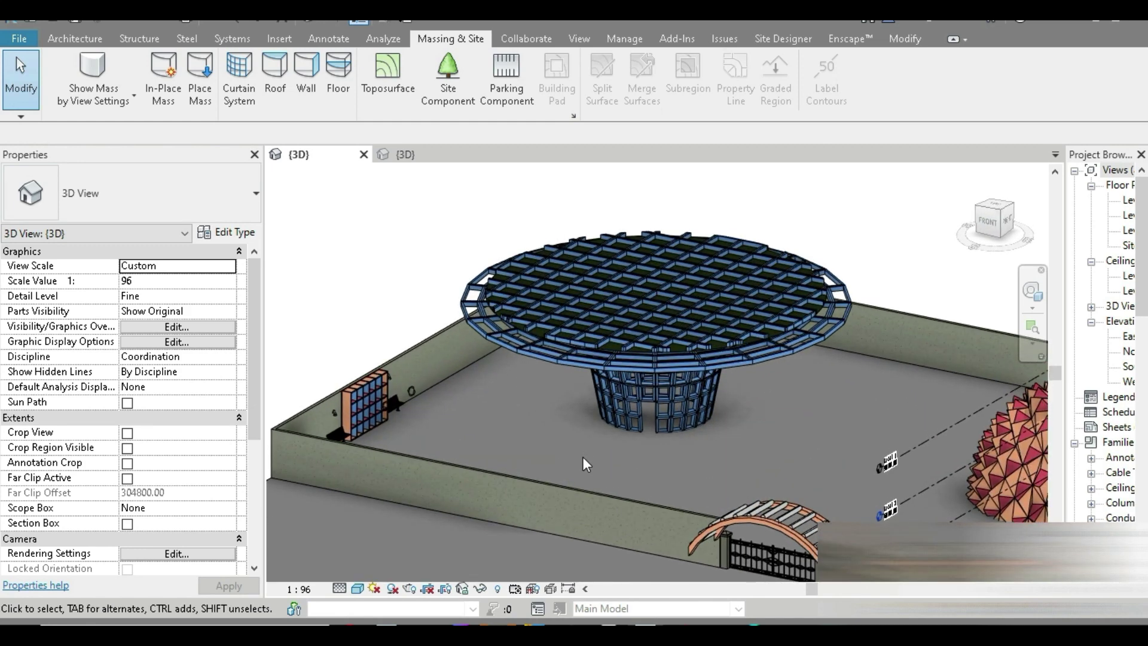